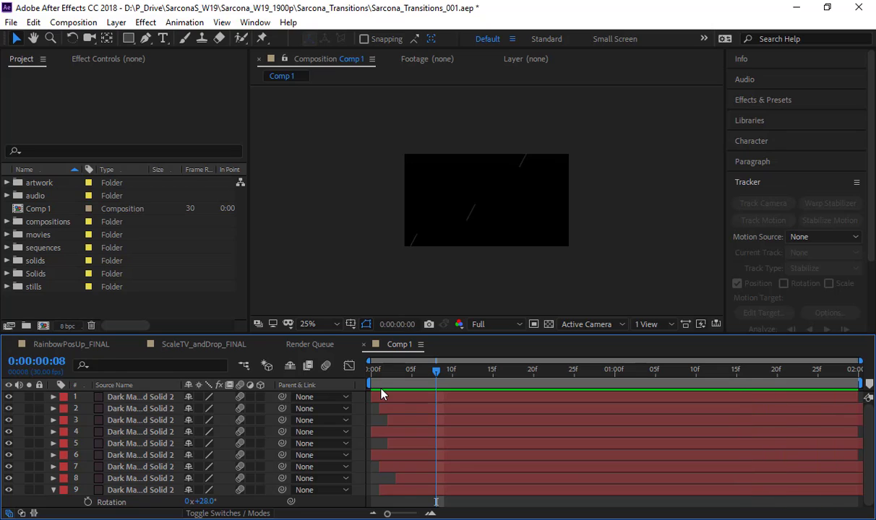
# Step: Preview the diagonal strip transition in Comp 1, soloing layer 4 temporarily to examine its motion on its own
pyautogui.press('space')
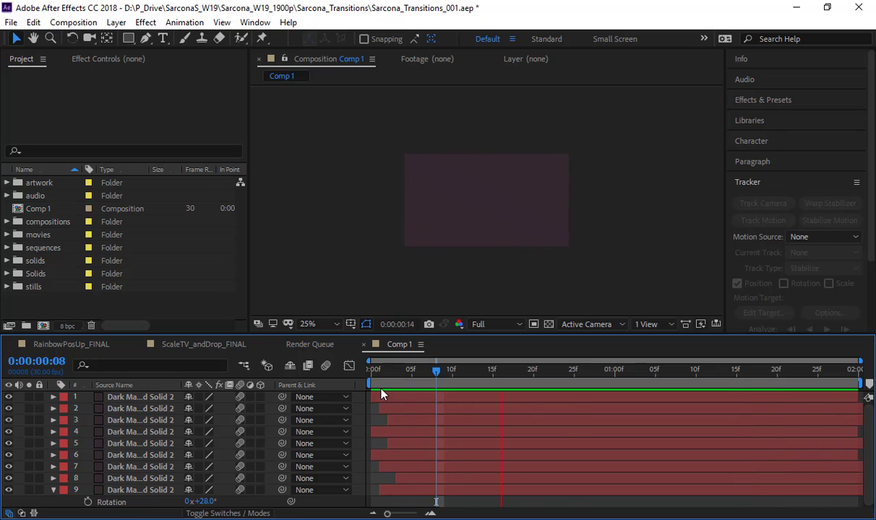
pyautogui.click(29, 432)
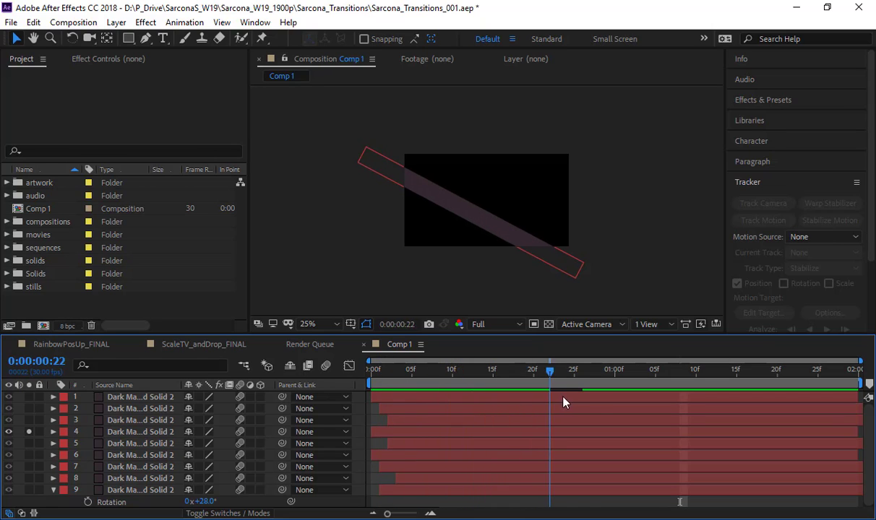
pyautogui.moveTo(594, 398); pyautogui.dragTo(370, 397)
pyautogui.click(29, 432)
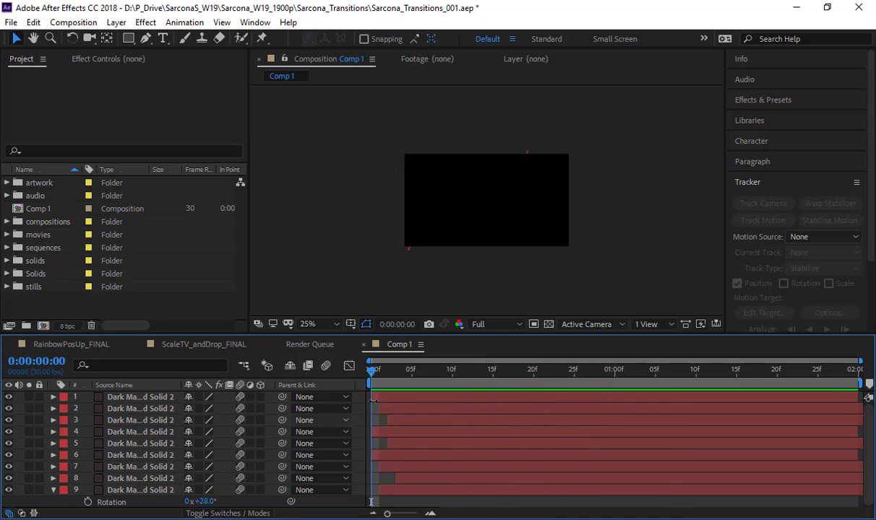
pyautogui.press('space')
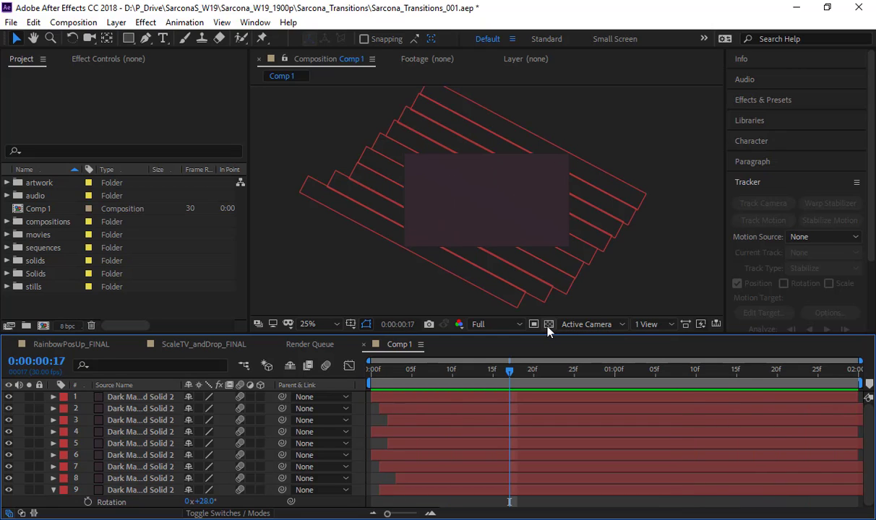
# Step: Show the transparency grid and nudge the layer 9 strip at frame 17 to close the gap beside it
pyautogui.click(548, 325)
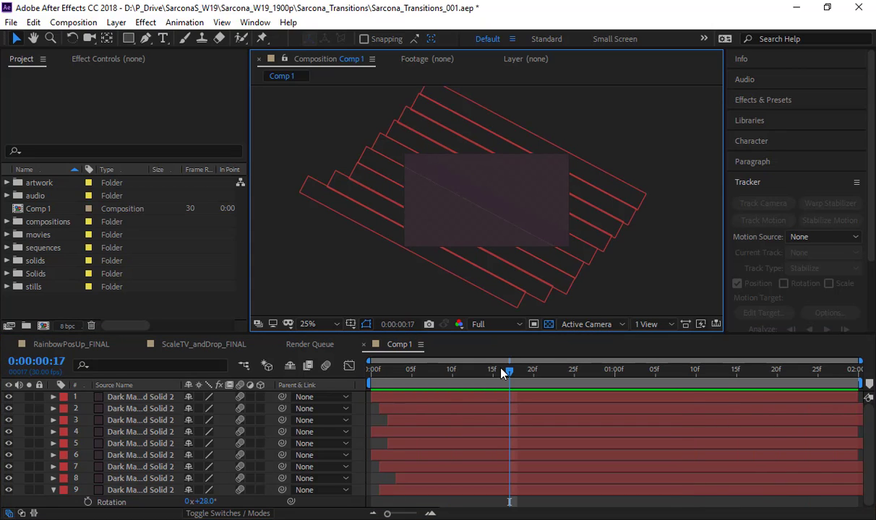
pyautogui.moveTo(490, 369); pyautogui.dragTo(510, 373)
pyautogui.scroll(5, 473, 231)
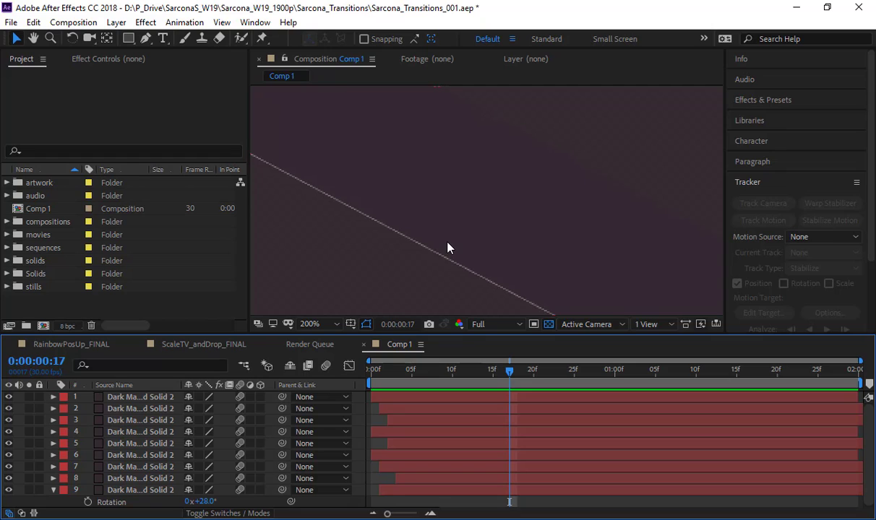
pyautogui.click(447, 247)
pyautogui.press('Down')
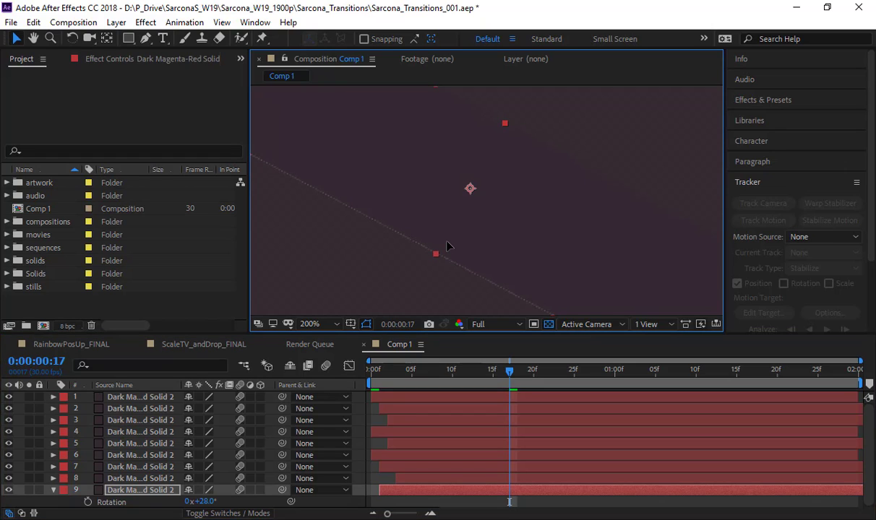
pyautogui.hotkey('ctrl', 'Up')
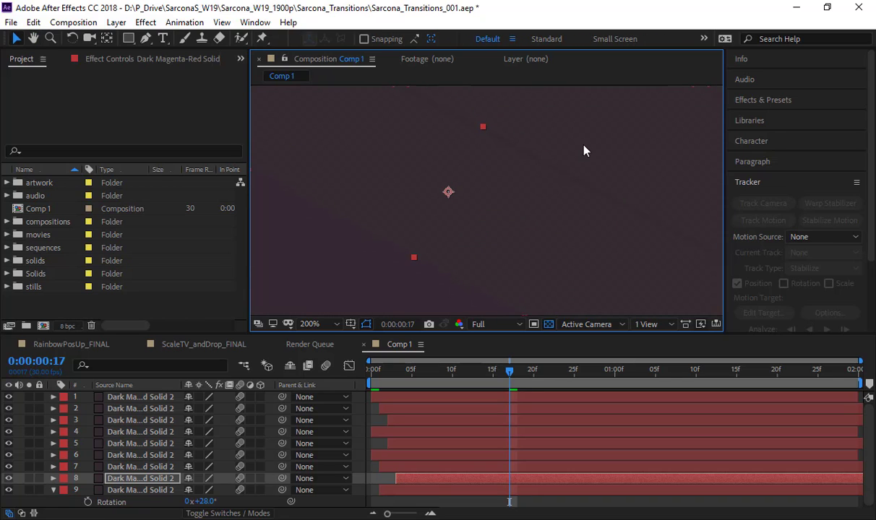
pyautogui.hotkey('ctrl', 'Up')
# Step: Check the covered frame for remaining gaps, play the transition through, and turn off the transparency grid
pyautogui.press('space')
pyautogui.moveTo(618, 127); pyautogui.dragTo(445, 256)
pyautogui.moveTo(529, 176); pyautogui.dragTo(441, 246)
pyautogui.scroll(-3, 502, 222)
pyautogui.click(569, 166)
pyautogui.press('space')
pyautogui.moveTo(546, 197); pyautogui.dragTo(590, 163)
pyautogui.press('space')
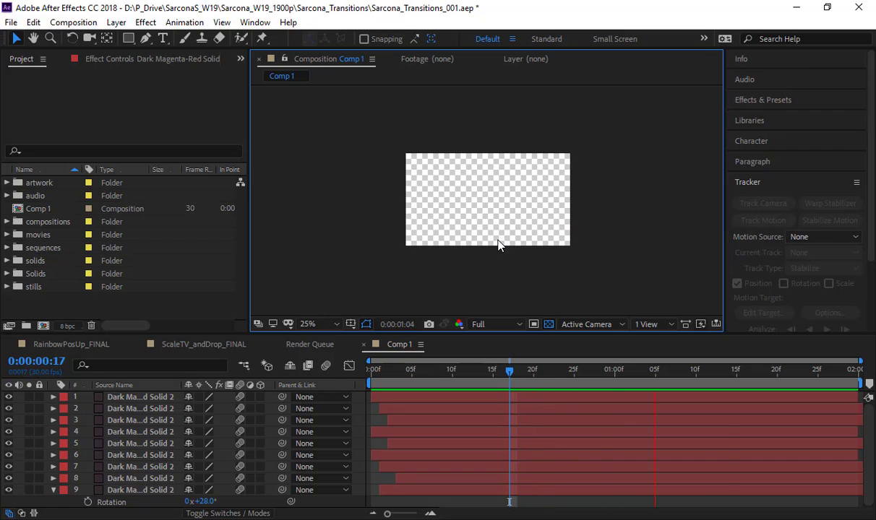
pyautogui.press('space')
pyautogui.click(549, 324)
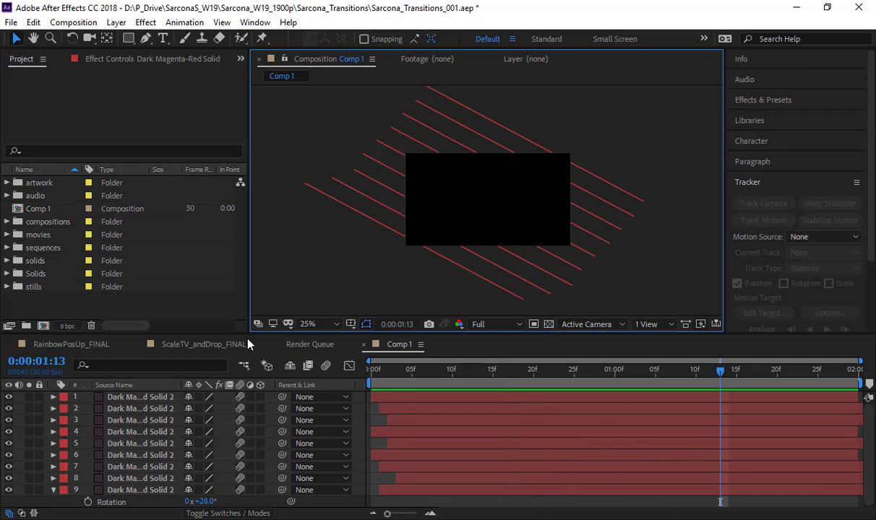
# Step: Preview the ScaleTV_andDrop_FINAL and RainbowPosUp_FINAL compositions
pyautogui.click(212, 346)
pyautogui.press('space')
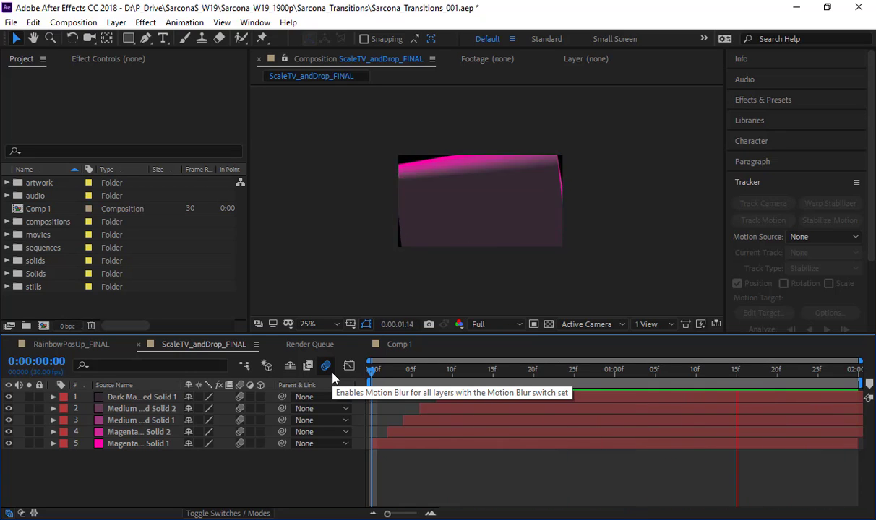
pyautogui.click(73, 344)
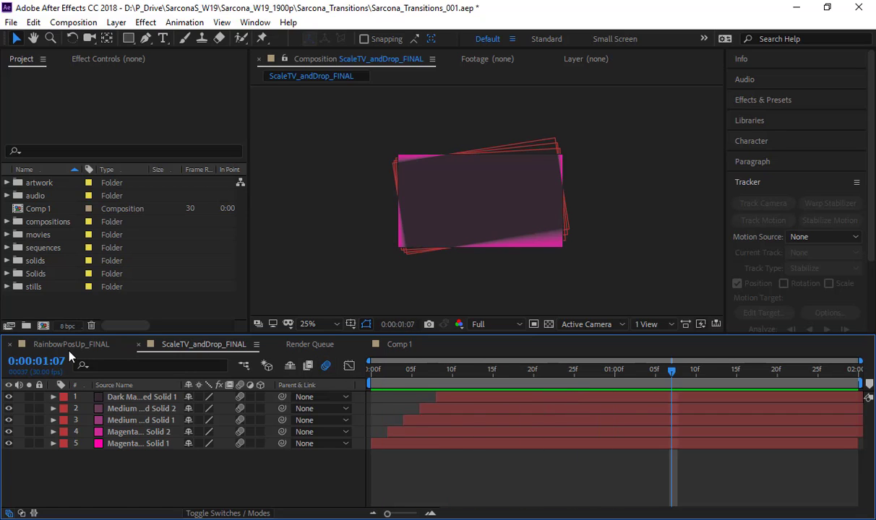
pyautogui.click(327, 366)
pyautogui.moveTo(376, 370); pyautogui.dragTo(338, 370)
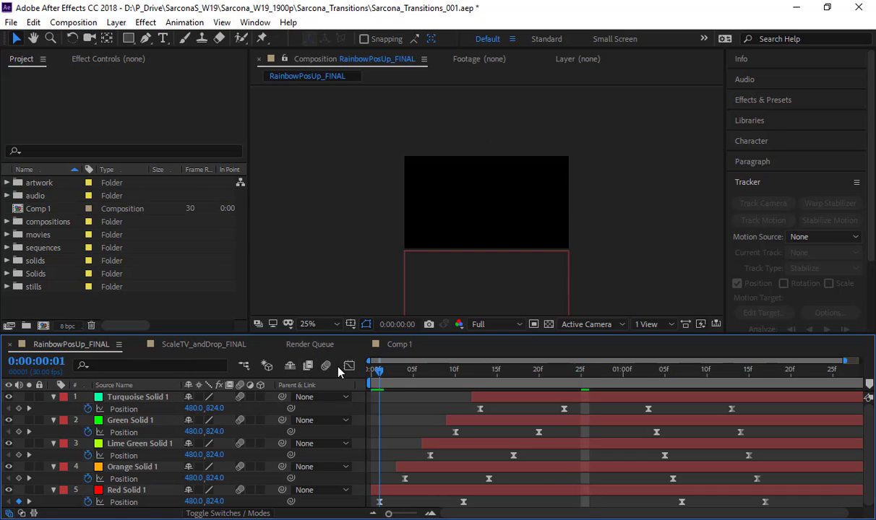
pyautogui.press('space')
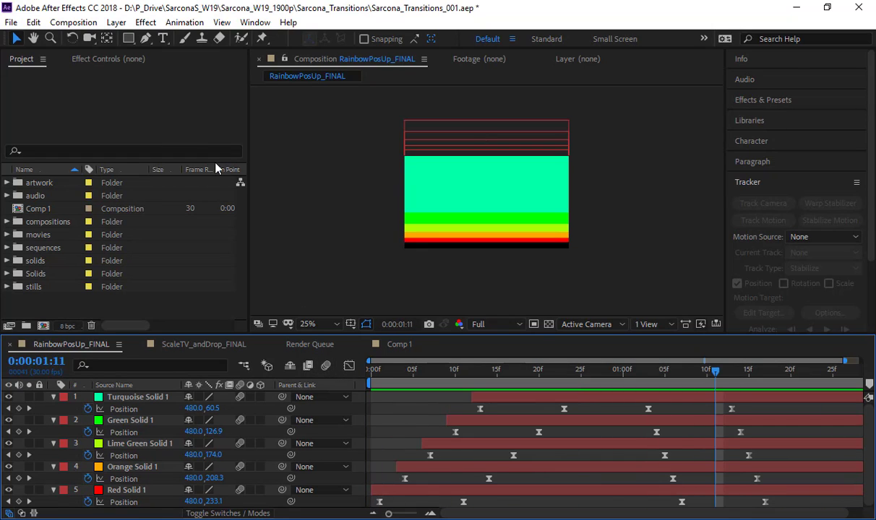
# Step: Open the recent PageTransitions_001 project without saving changes to the current project
pyautogui.click(11, 23)
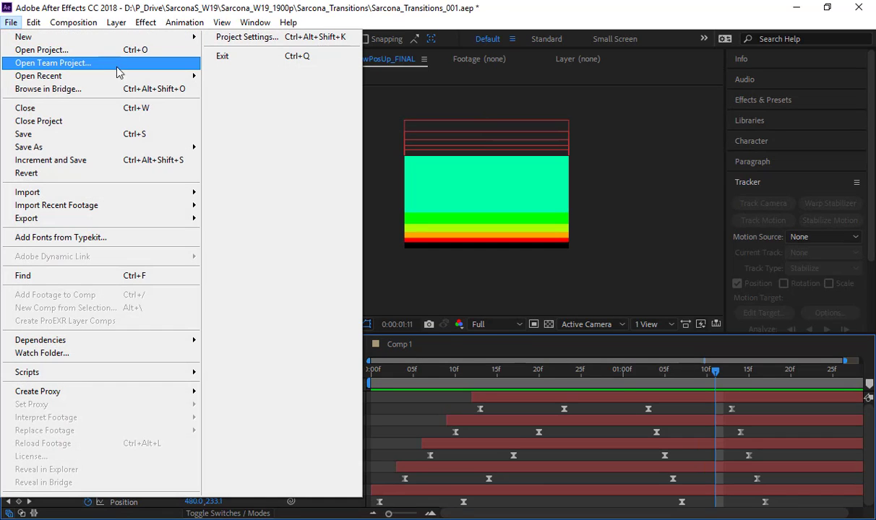
pyautogui.moveTo(109, 76)
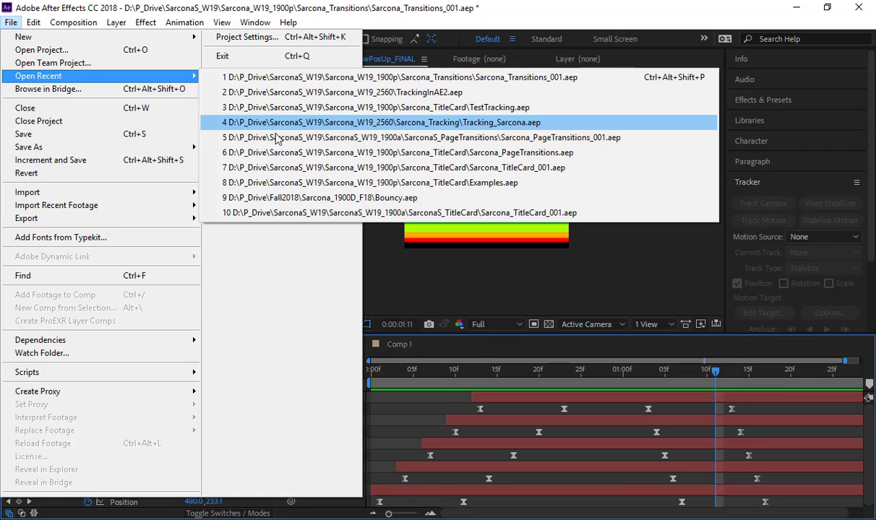
pyautogui.click(315, 138)
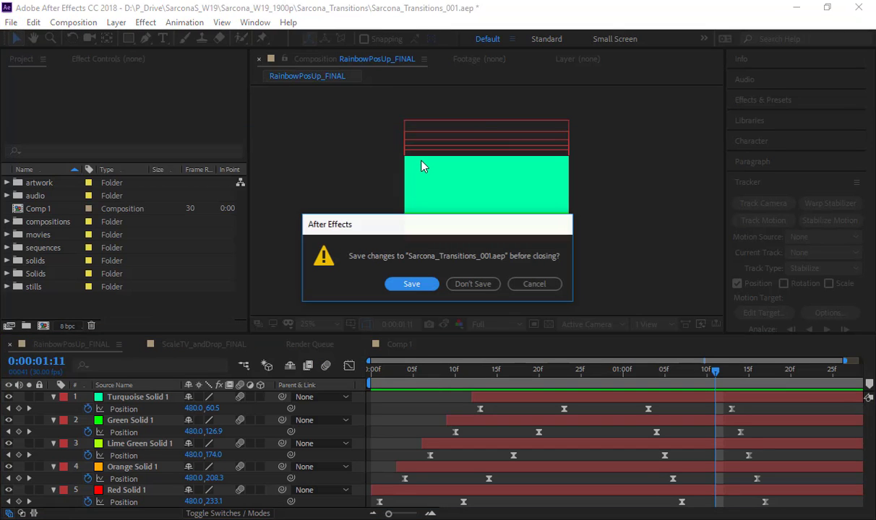
pyautogui.click(475, 283)
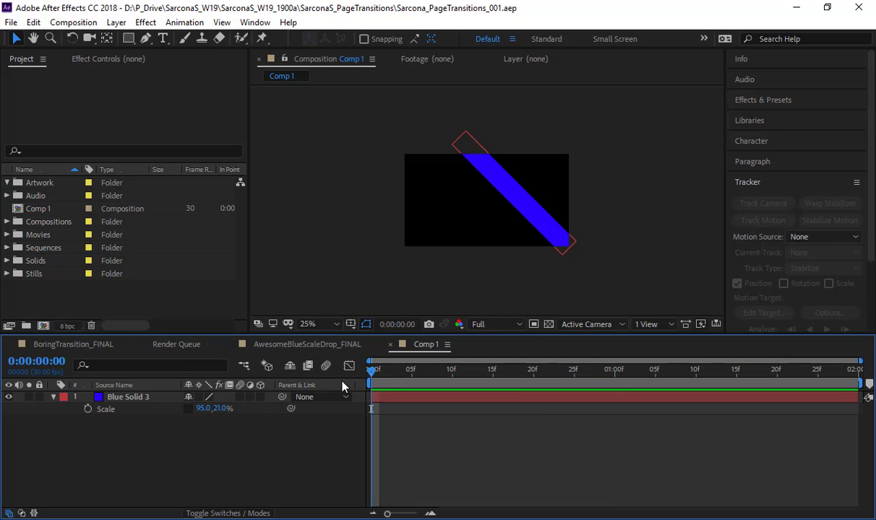
# Step: Delete the existing Comp 1 composition from the project
pyautogui.click(50, 211)
pyautogui.press('Delete')
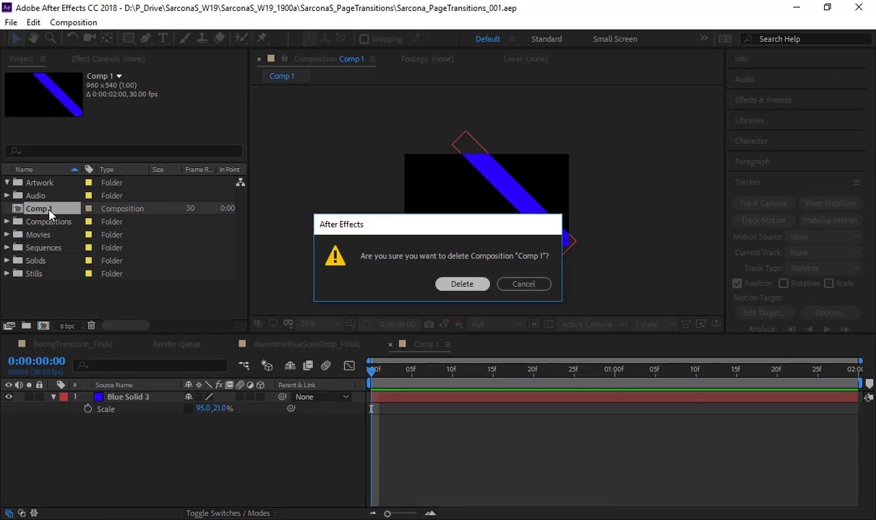
pyautogui.press('Return')
# Step: Create a new composition, Comp 1, with a 960 px width, 540 px height and 2-second duration
pyautogui.click(73, 22)
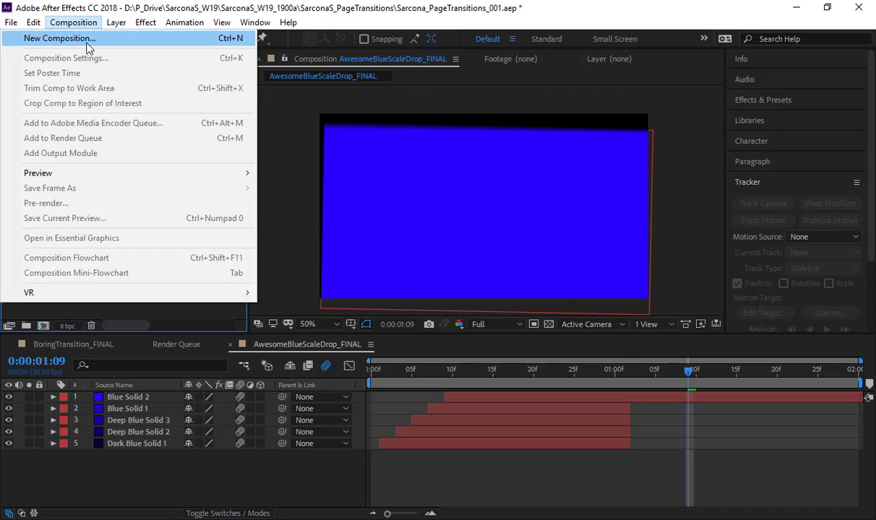
pyautogui.click(81, 37)
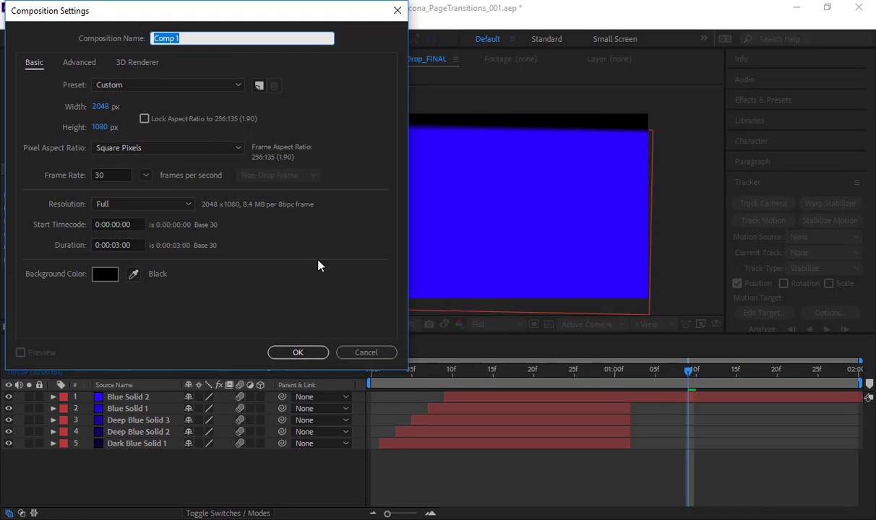
pyautogui.click(103, 107)
pyautogui.write('960')
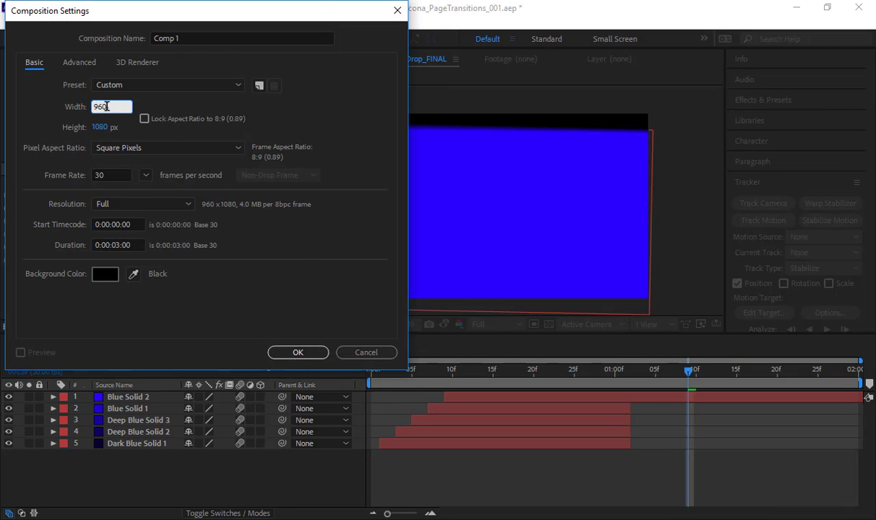
pyautogui.press('Tab')
pyautogui.write('540')
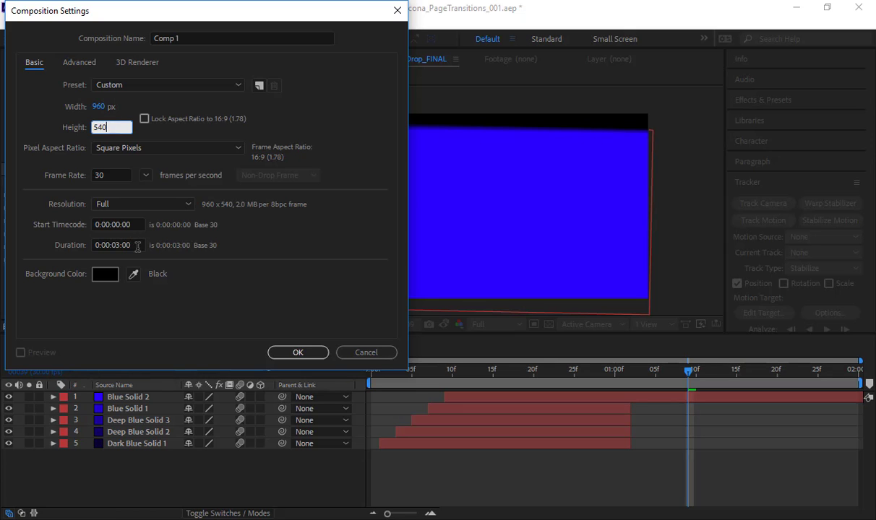
pyautogui.click(112, 245)
pyautogui.write('200')
pyautogui.press('Return')
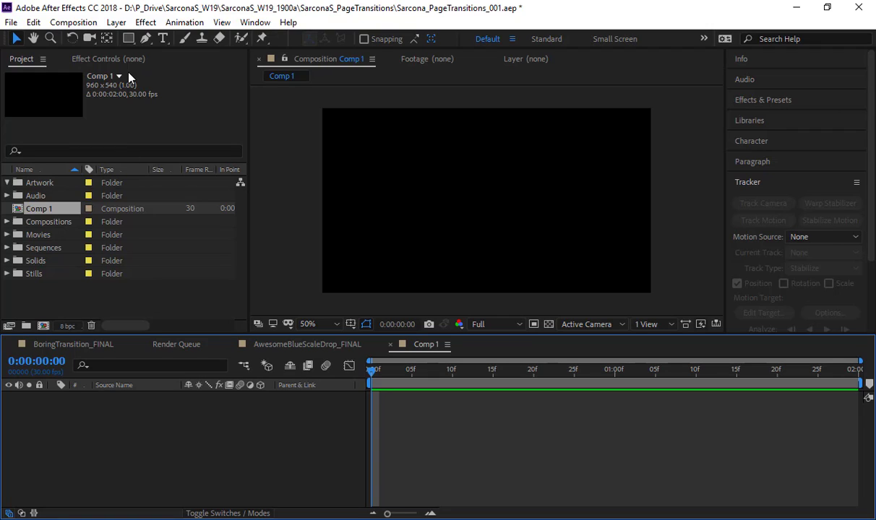
pyautogui.click(108, 23)
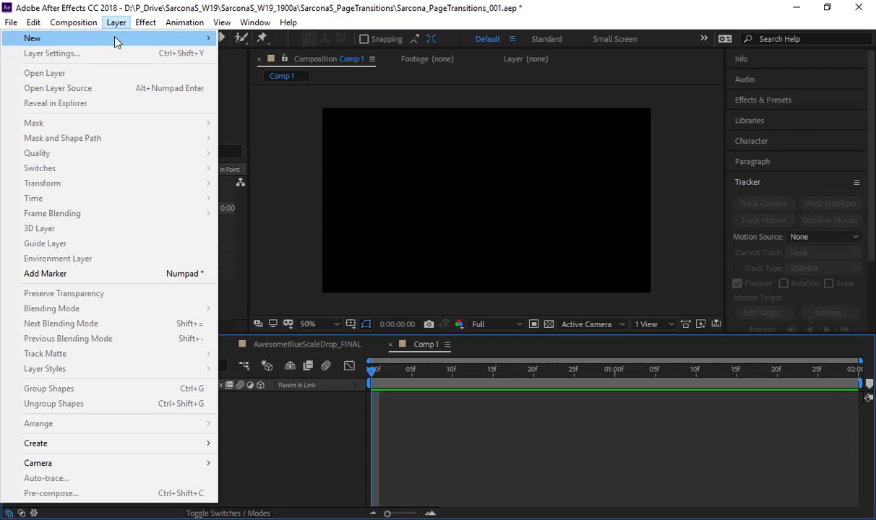
pyautogui.moveTo(114, 38)
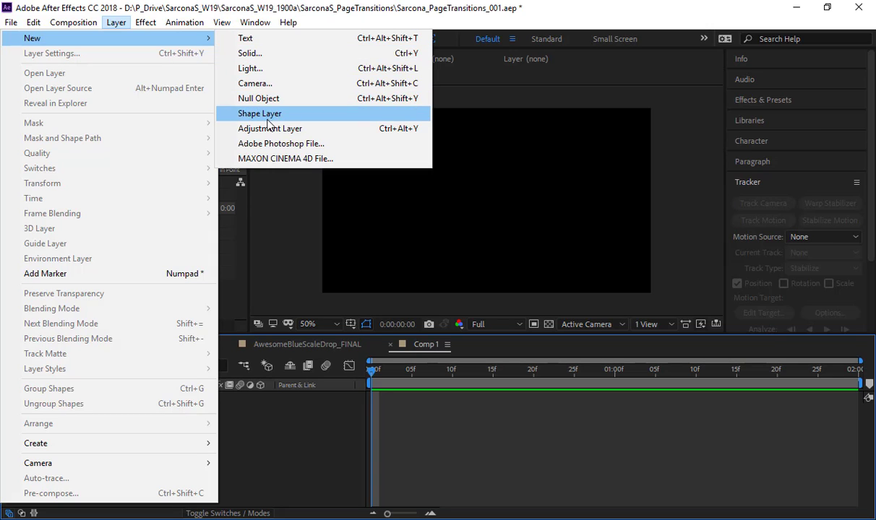
pyautogui.click(175, 8)
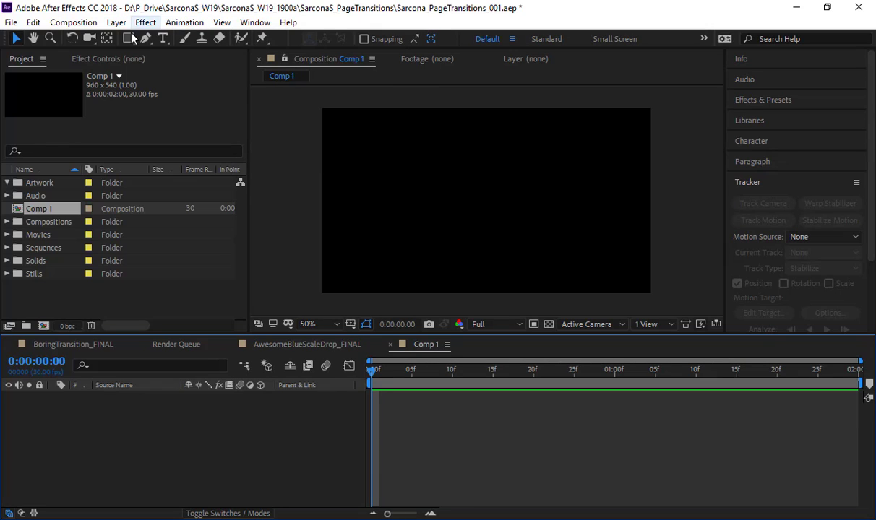
# Step: Activate the Ellipse tool and display the Title/Action Safe guides in the composition view
pyautogui.moveTo(127, 41); pyautogui.dragTo(177, 71)
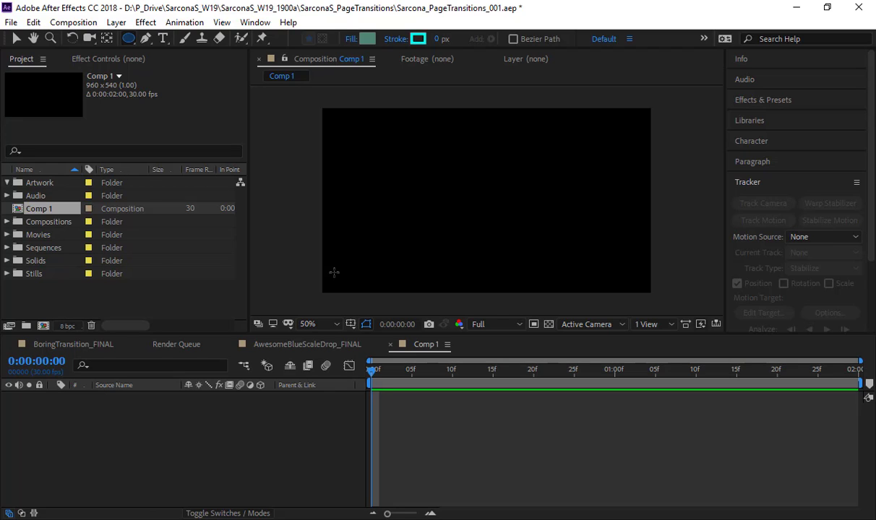
pyautogui.click(351, 323)
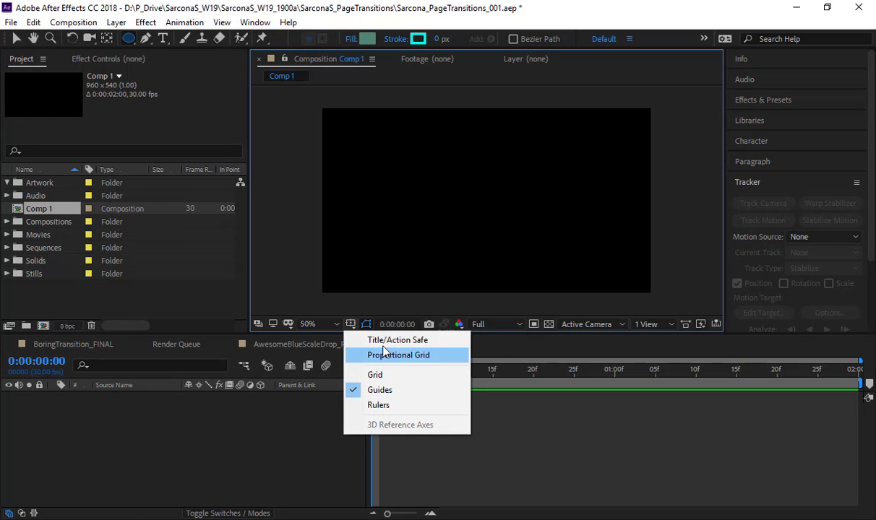
pyautogui.click(382, 341)
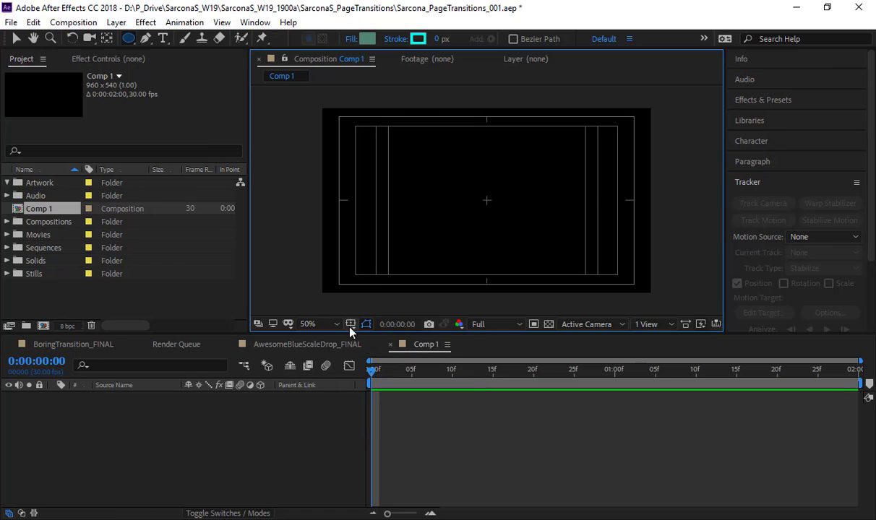
pyautogui.click(351, 325)
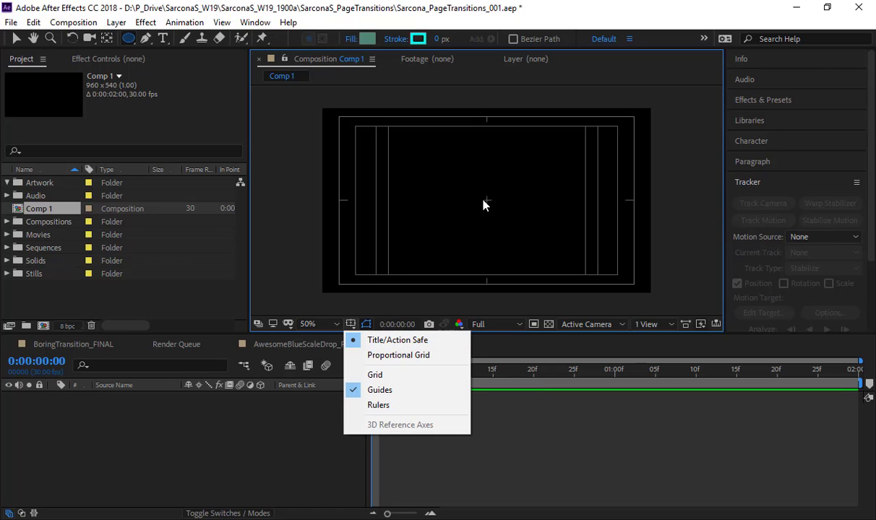
pyautogui.click(491, 94)
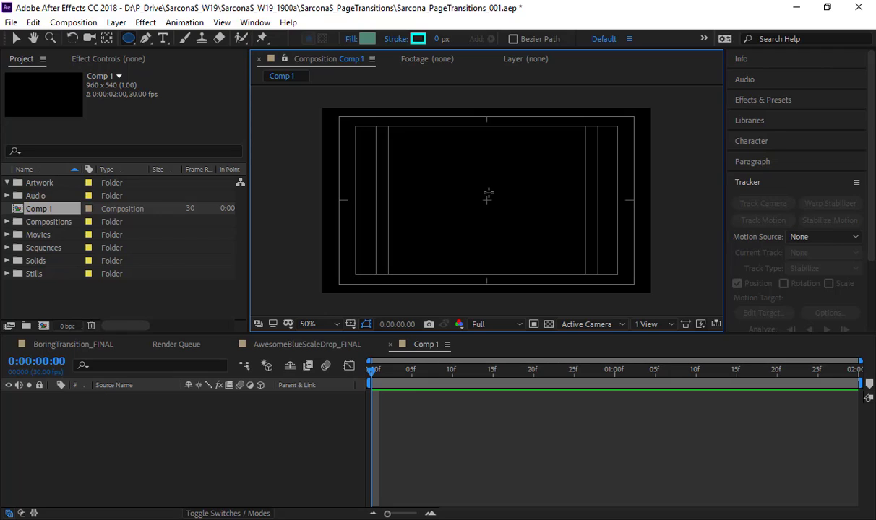
# Step: Draw a perfect circle on a new shape layer, scaled outward from the composition's center mark
pyautogui.moveTo(486, 200); pyautogui.dragTo(435, 250)
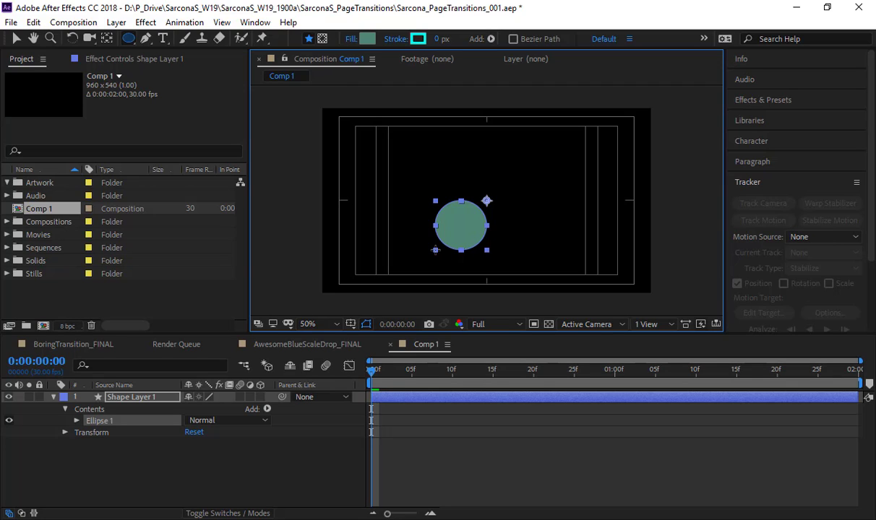
pyautogui.moveTo(435, 250); pyautogui.dragTo(435, 252)
pyautogui.moveTo(435, 252)
pyautogui.mouseDown()
pyautogui.moveTo(419, 254)
pyautogui.moveTo(411, 274)
pyautogui.moveTo(420, 261)
pyautogui.mouseUp()
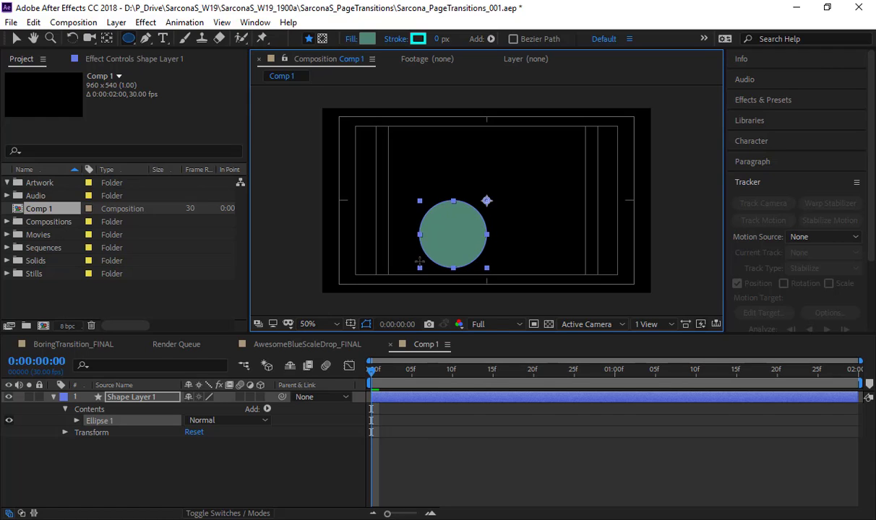
pyautogui.press('ctrl')
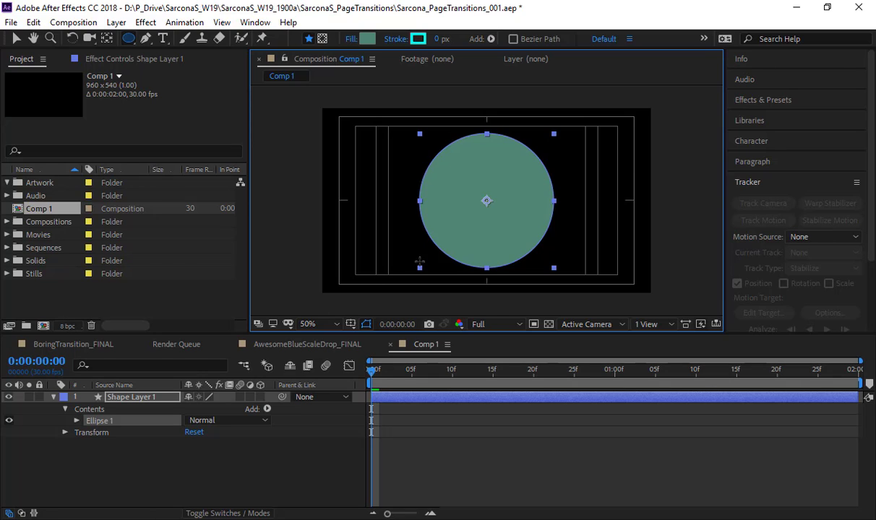
# Step: Enlarge the circle to nearly the full frame height and set the shape layer's Scale to 0%
pyautogui.moveTo(420, 262); pyautogui.dragTo(402, 290)
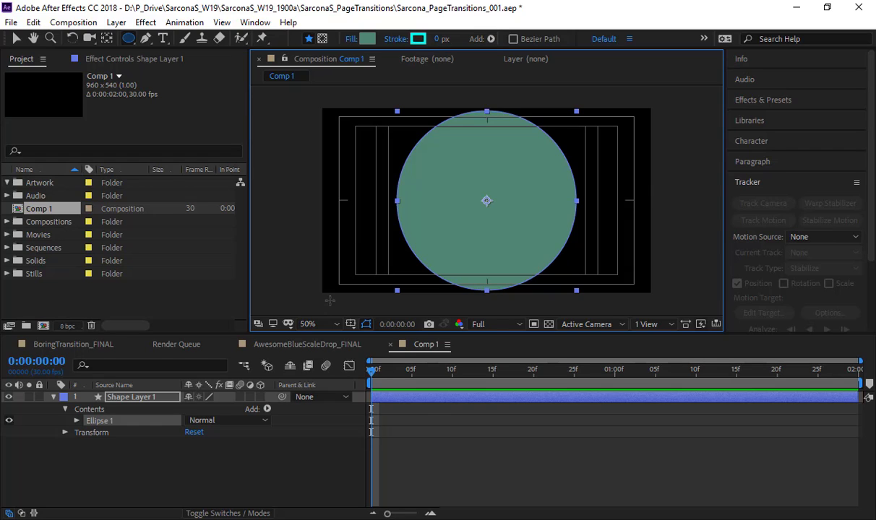
pyautogui.click(141, 399)
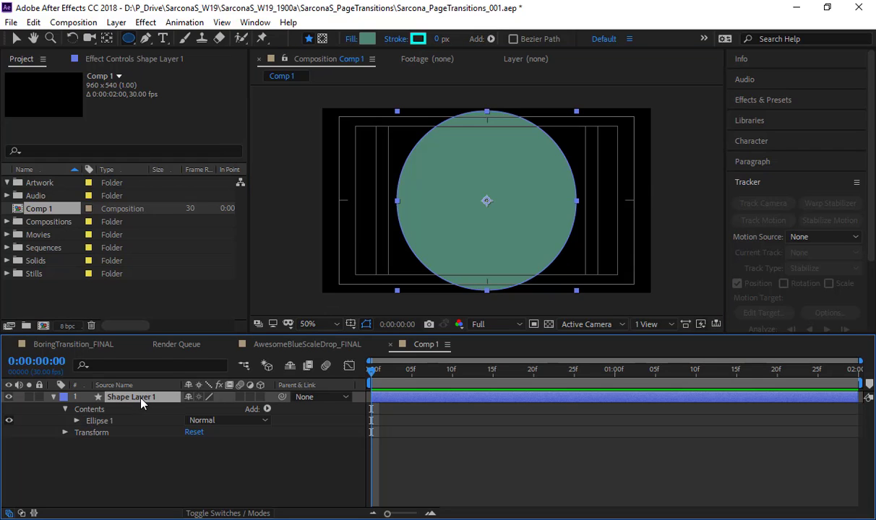
pyautogui.press('s')
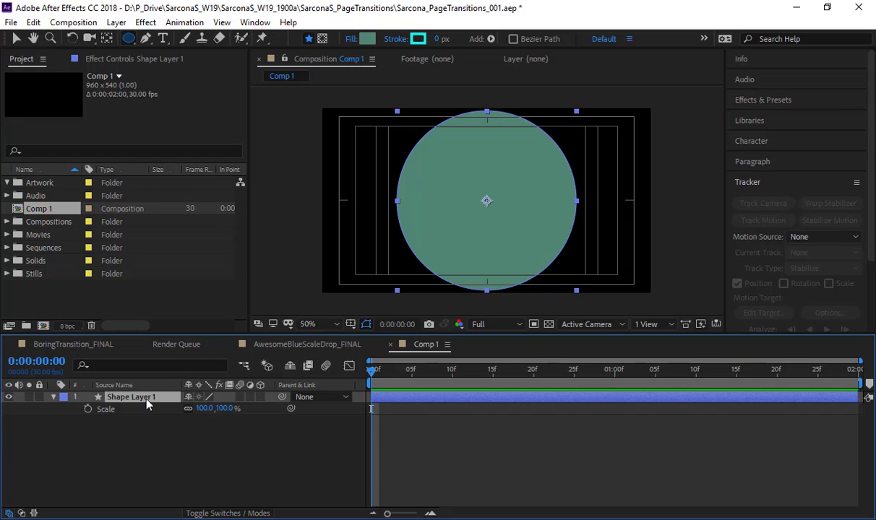
pyautogui.click(205, 409)
pyautogui.write('0')
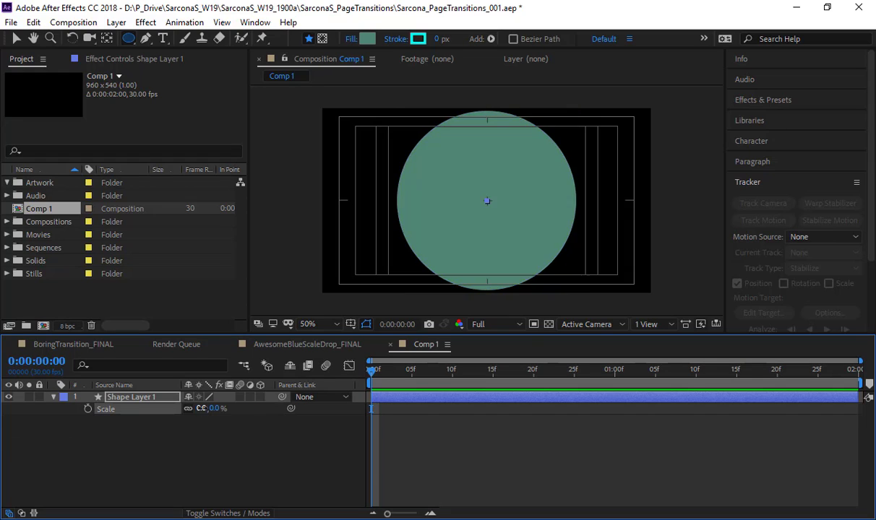
pyautogui.press('Return')
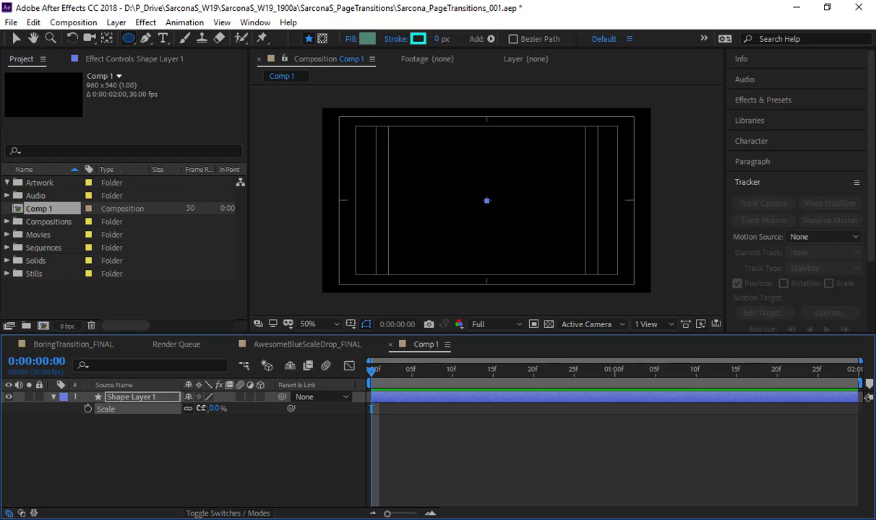
# Step: Keyframe the circle's Scale at 0% on the first frame and at 100% on frame 8
pyautogui.click(87, 409)
pyautogui.moveTo(412, 373); pyautogui.dragTo(431, 376)
pyautogui.click(217, 409)
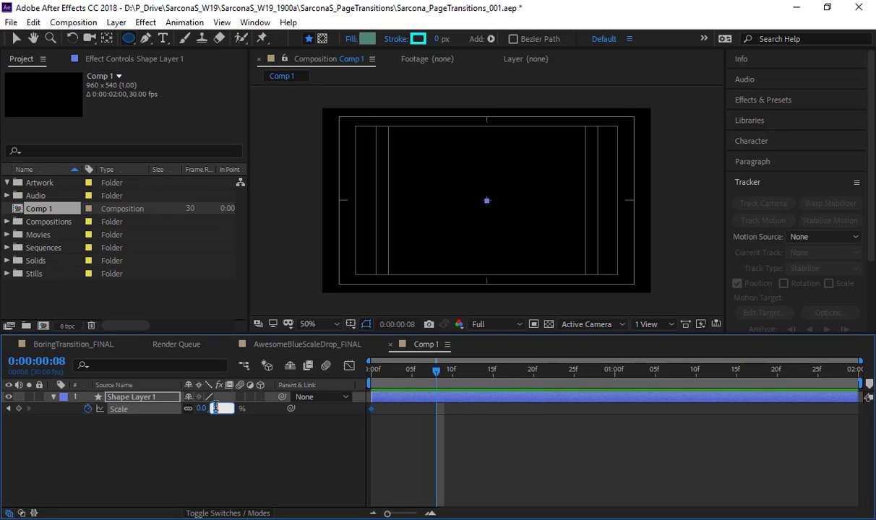
pyautogui.write('100')
pyautogui.press('Return')
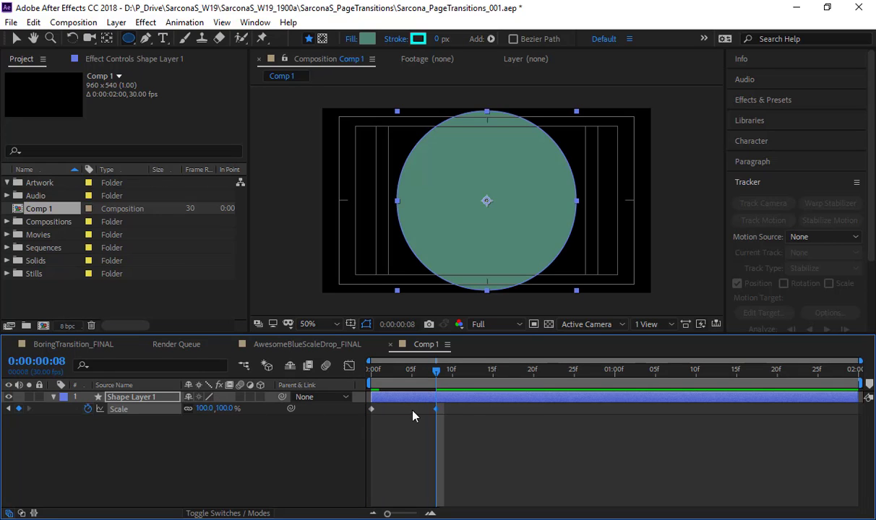
# Step: Apply Easy Ease to both Scale keyframes of Shape Layer 1
pyautogui.moveTo(447, 408); pyautogui.dragTo(361, 415)
pyautogui.rightClick(371, 410)
pyautogui.moveTo(434, 400)
pyautogui.click(280, 445)
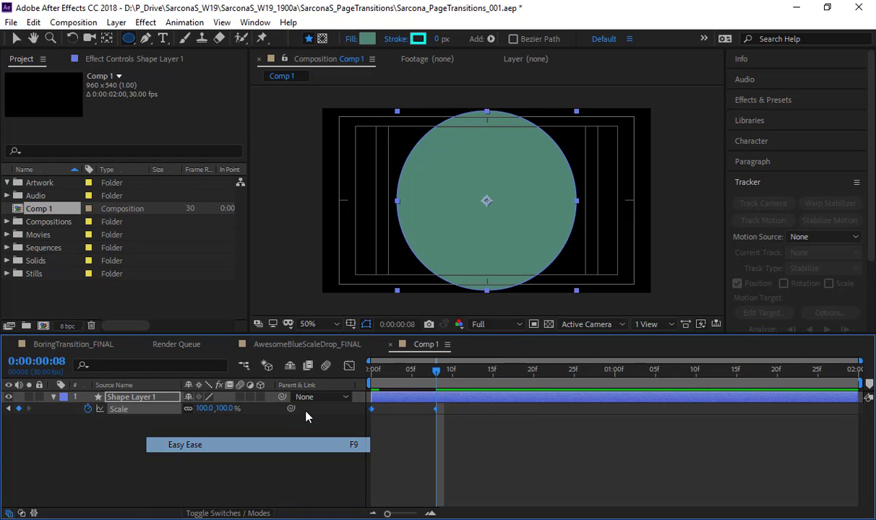
# Step: Reshape the Scale speed curve so the growth starts slowly and peaks at the second keyframe, and preview the animation
pyautogui.click(350, 366)
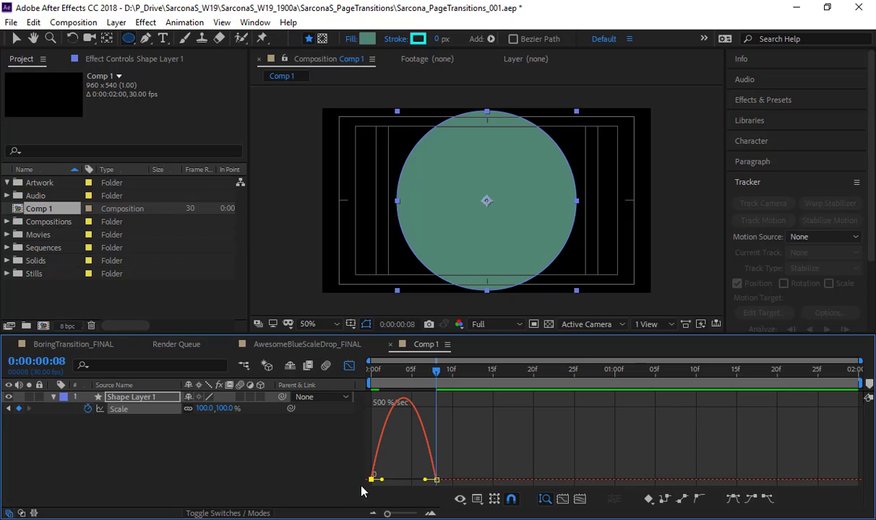
pyautogui.moveTo(382, 481); pyautogui.dragTo(446, 483)
pyautogui.moveTo(386, 373); pyautogui.dragTo(327, 385)
pyautogui.press('space')
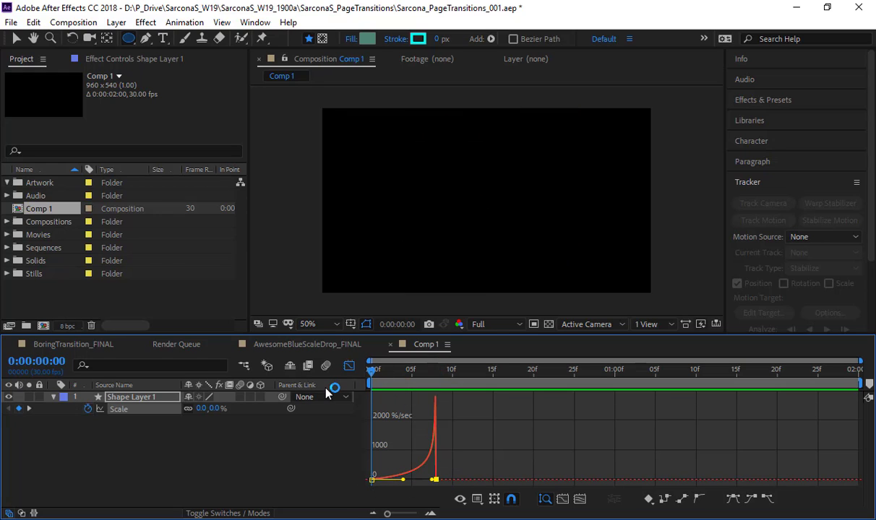
pyautogui.press('space')
pyautogui.moveTo(389, 381); pyautogui.dragTo(328, 384)
pyautogui.press('space')
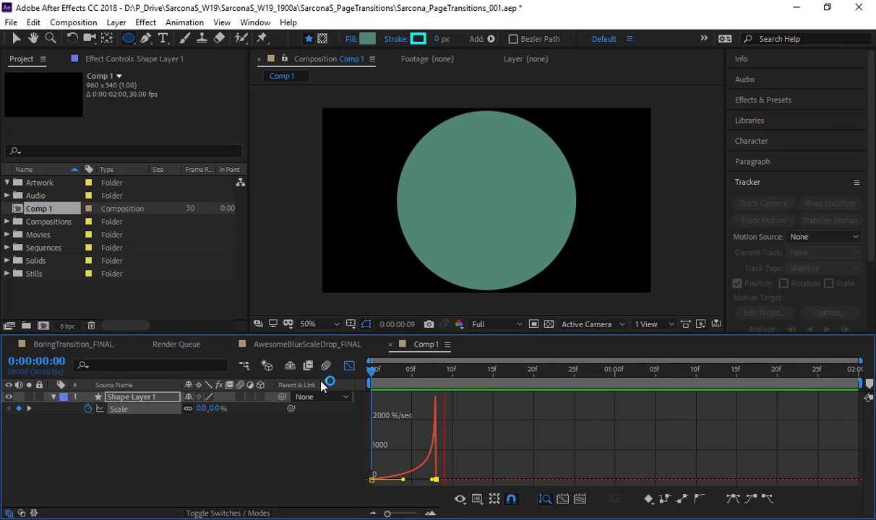
pyautogui.click(347, 367)
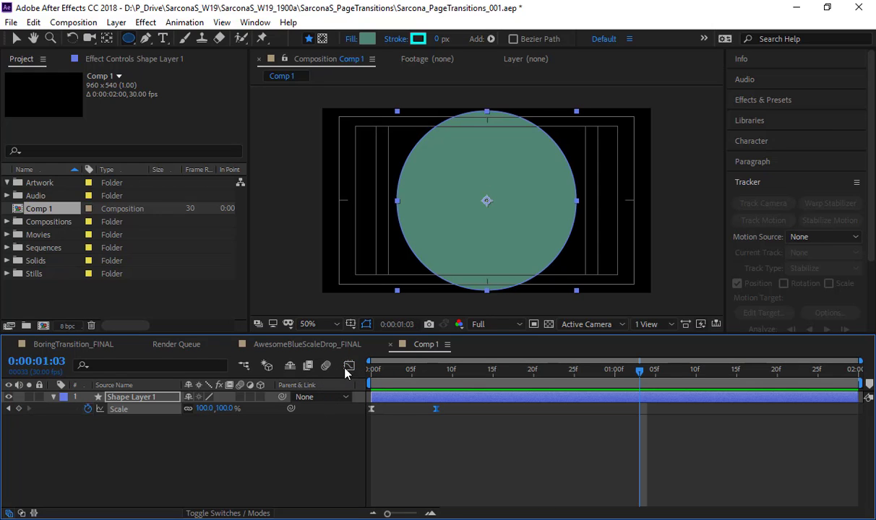
# Step: Collapse Shape Layer 1's properties and duplicate the layer
pyautogui.click(386, 427)
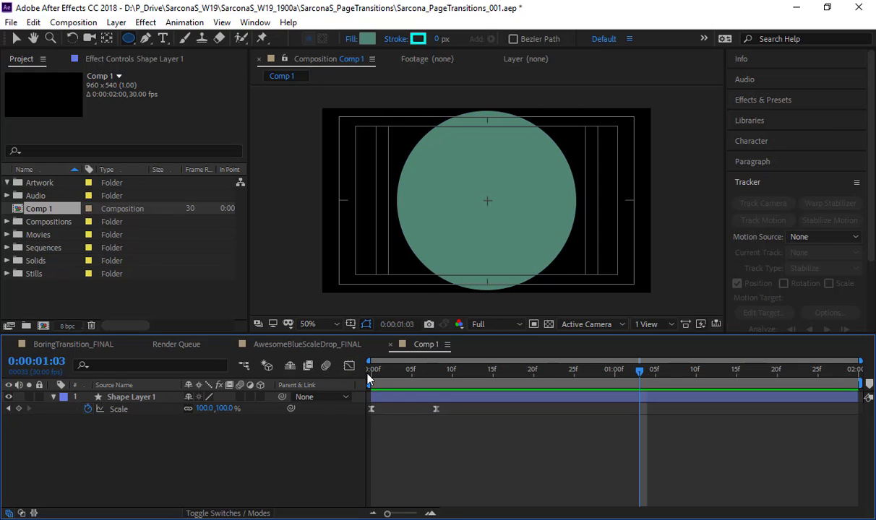
pyautogui.click(151, 399)
pyautogui.press('u')
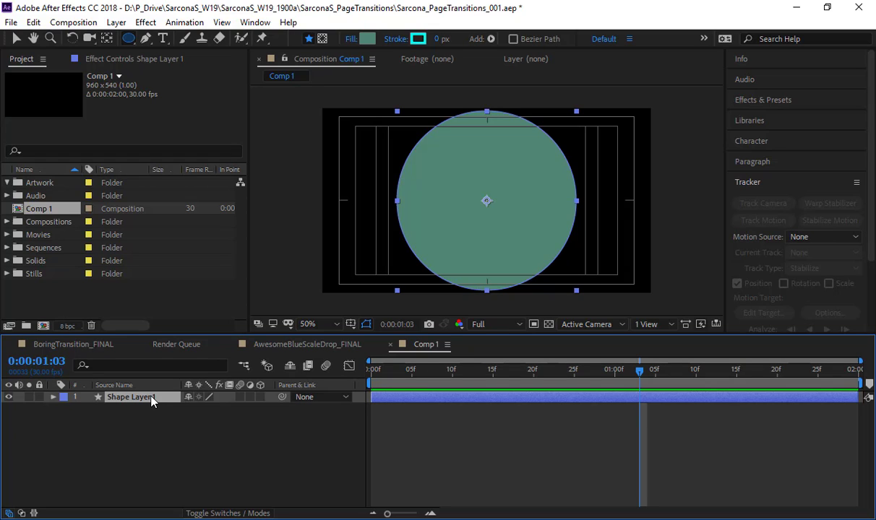
pyautogui.hotkey('ctrl', 'd')
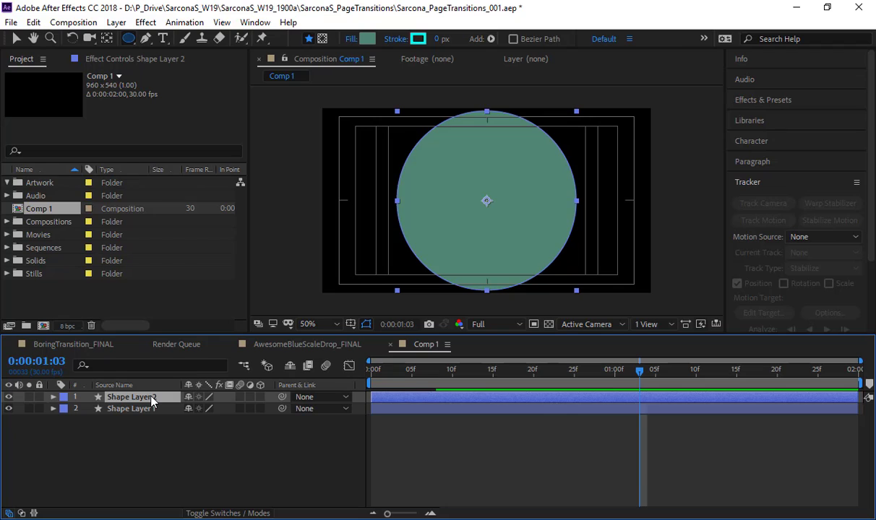
# Step: Show the track matte options and set Shape Layer 1 to Alpha Inverted Matte "Shape Layer 2"
pyautogui.click(217, 513)
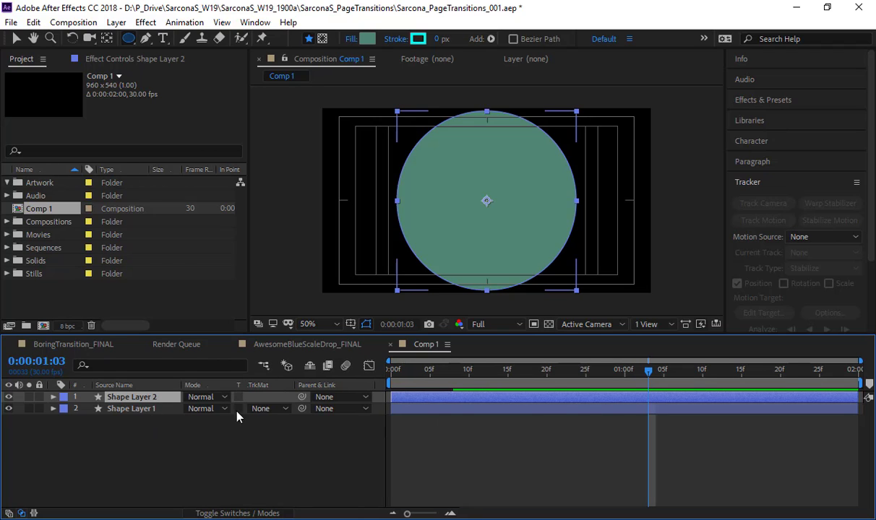
pyautogui.click(165, 417)
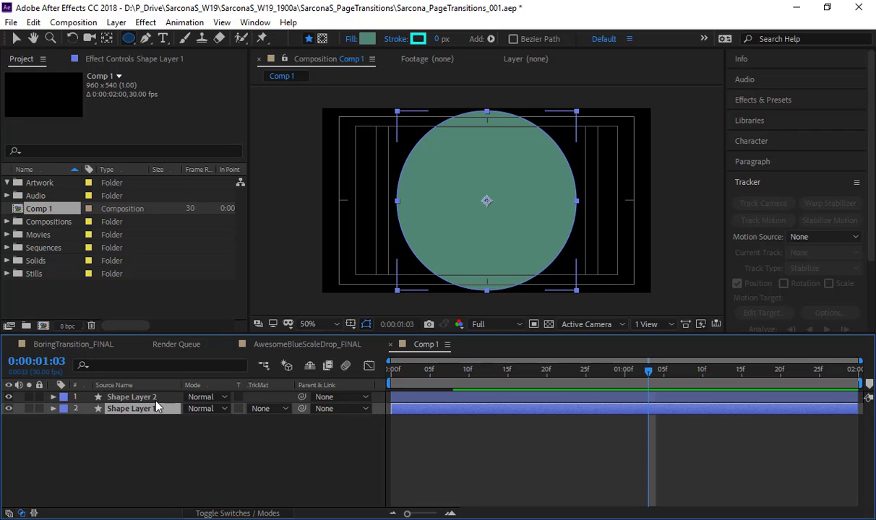
pyautogui.click(156, 401)
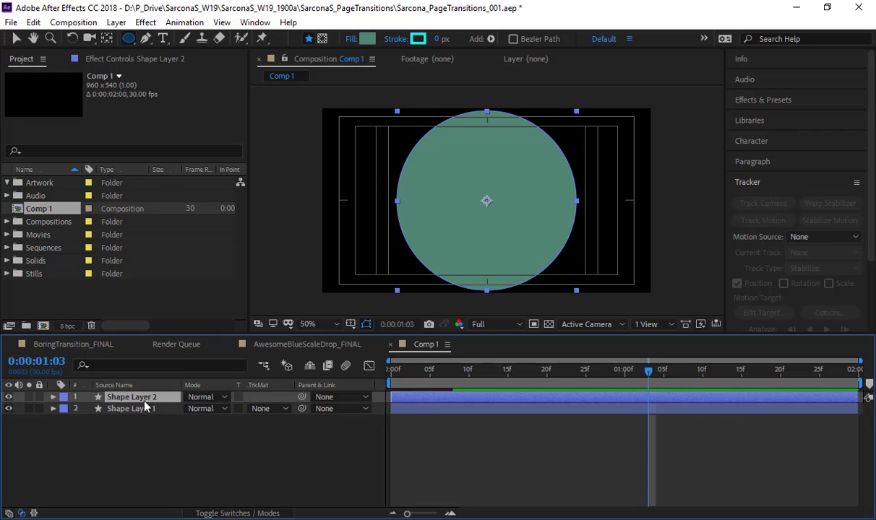
pyautogui.click(262, 409)
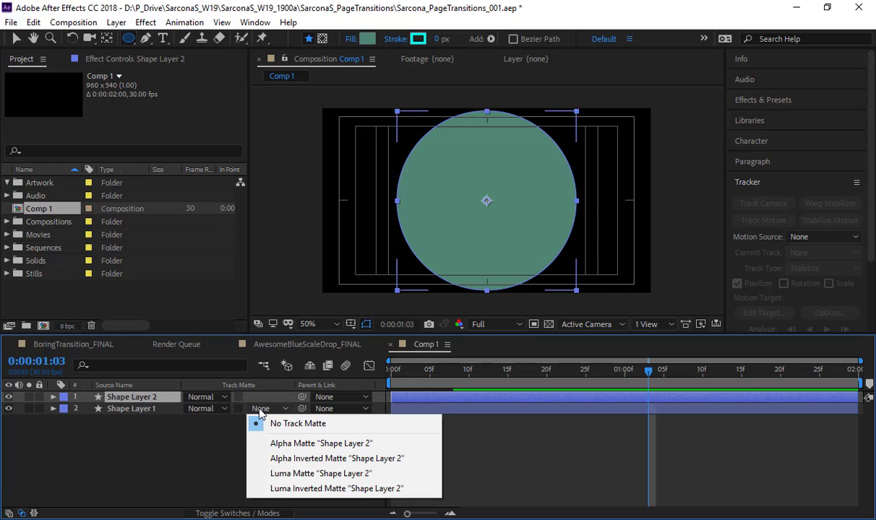
pyautogui.click(297, 459)
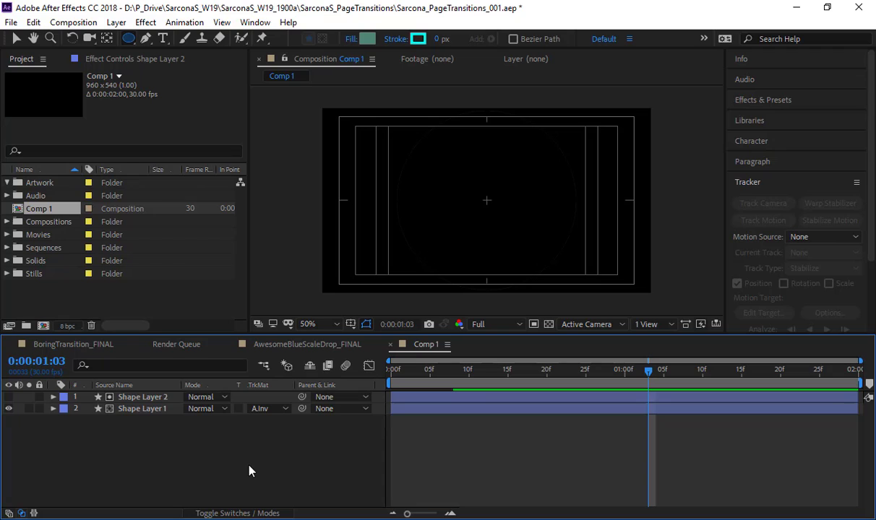
# Step: Delay Shape Layer 2 in the timeline so it starts at frame 9, and preview the transition
pyautogui.click(565, 410)
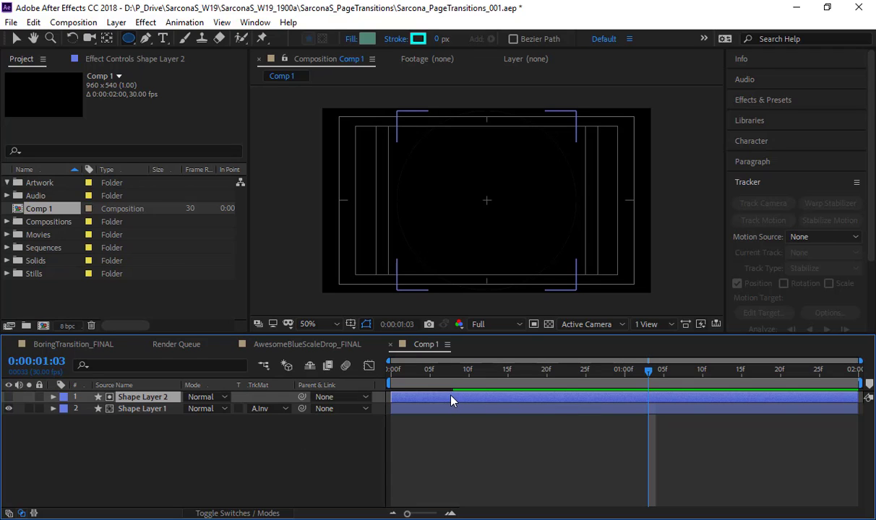
pyautogui.moveTo(452, 401); pyautogui.dragTo(514, 401)
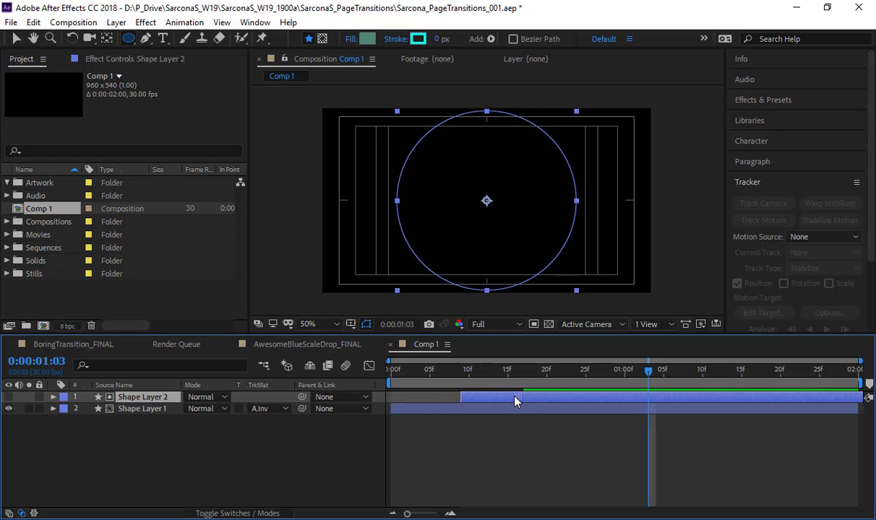
pyautogui.click(497, 445)
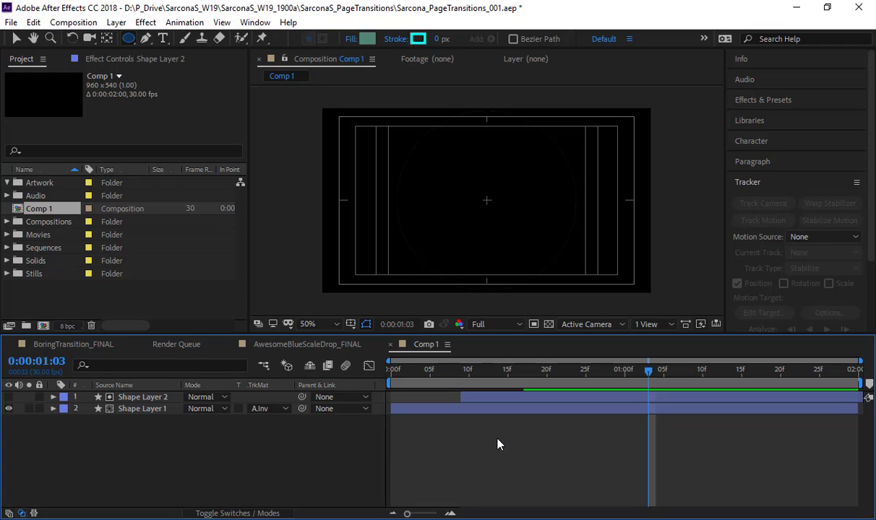
pyautogui.press('space')
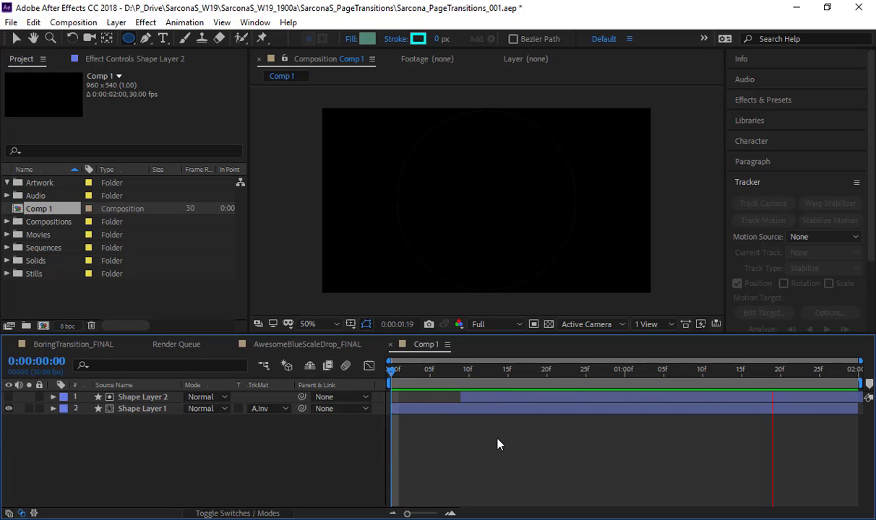
pyautogui.press('space')
# Step: Test Shape Layer 2 starting at frame 4 and at frame 1, previewing the transition with each offset
pyautogui.moveTo(389, 372); pyautogui.dragTo(454, 399)
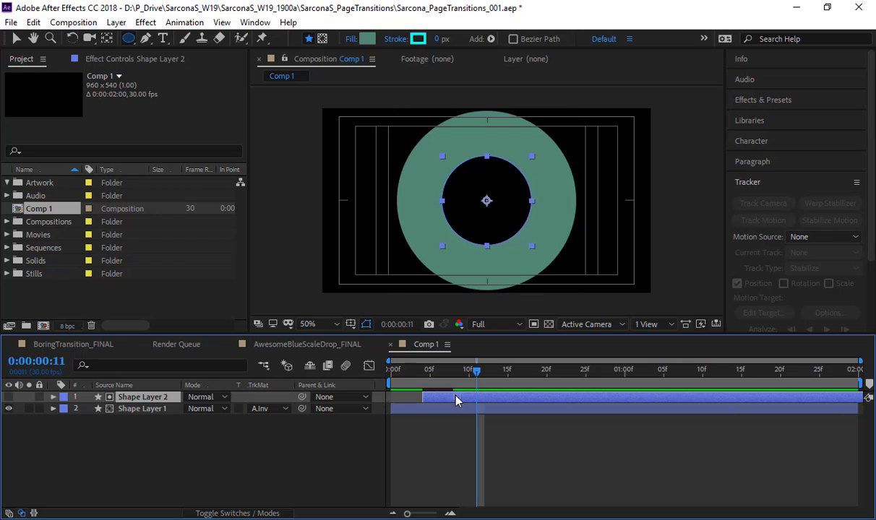
pyautogui.press('Home')
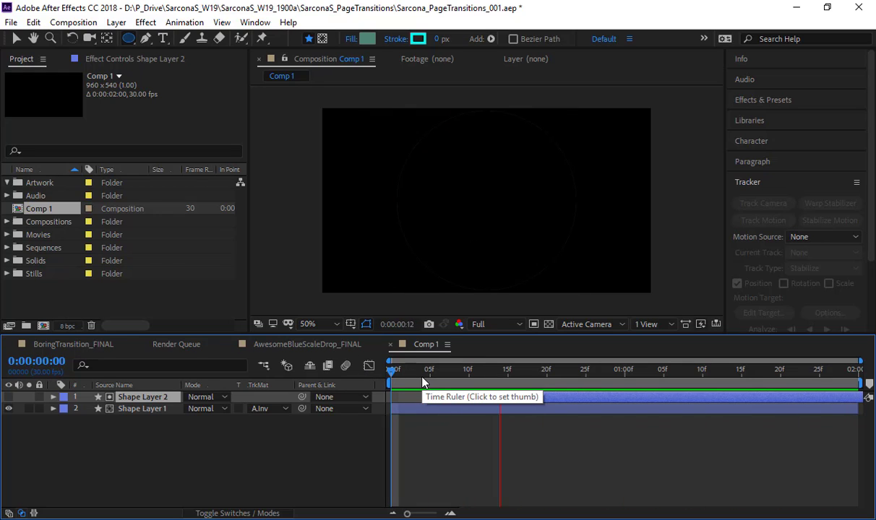
pyautogui.press('space')
pyautogui.moveTo(438, 398); pyautogui.dragTo(417, 398)
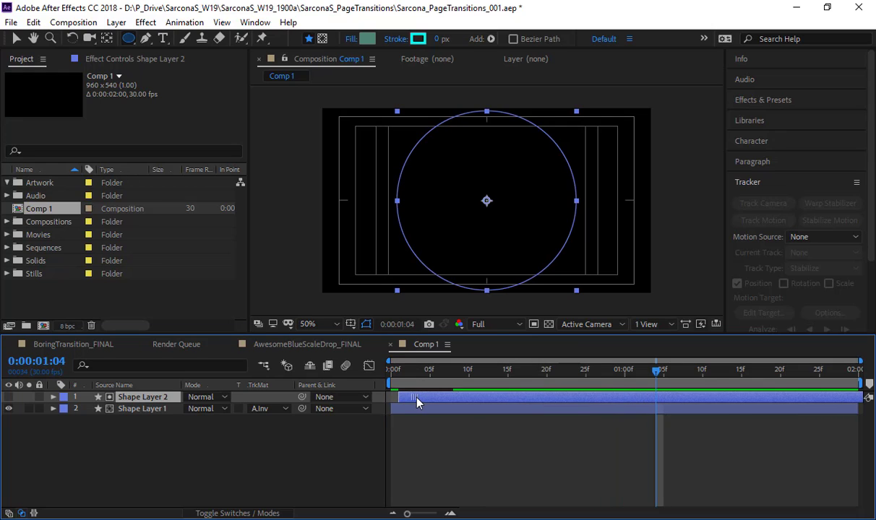
pyautogui.press('space')
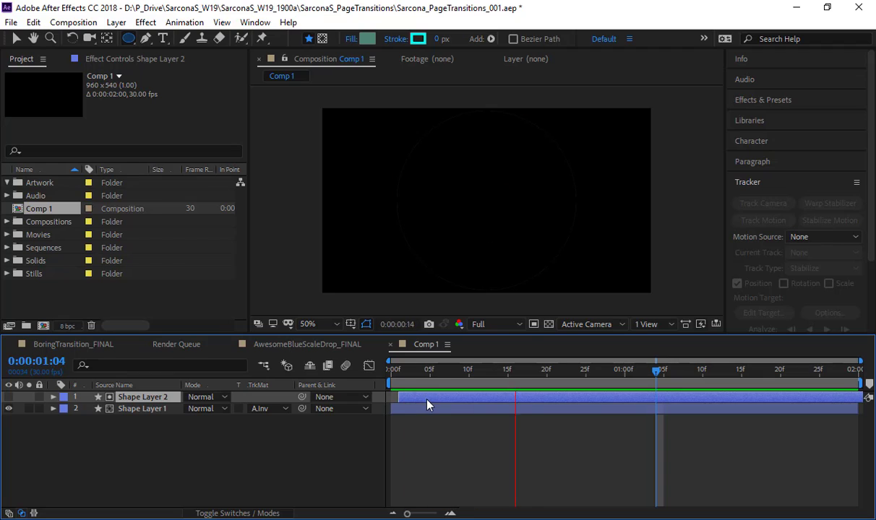
pyautogui.press('space')
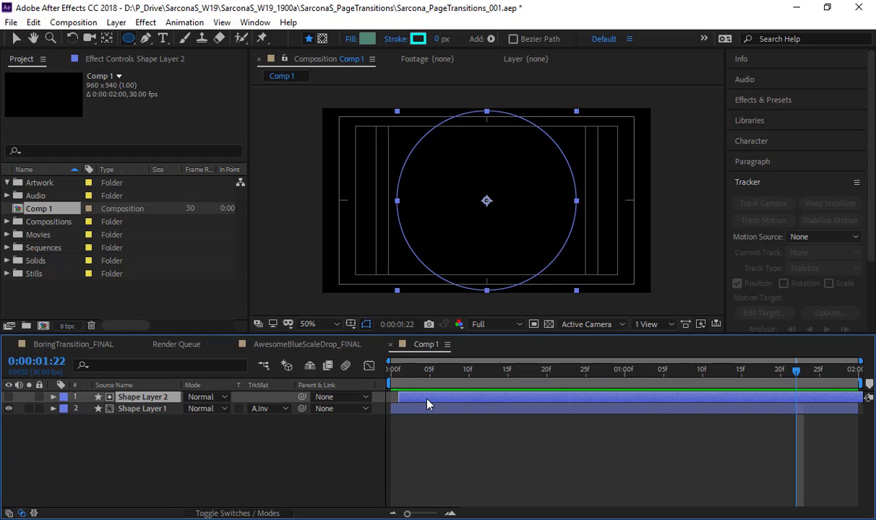
# Step: Delete the duplicate matte layer, Shape Layer 2
pyautogui.press('Delete')
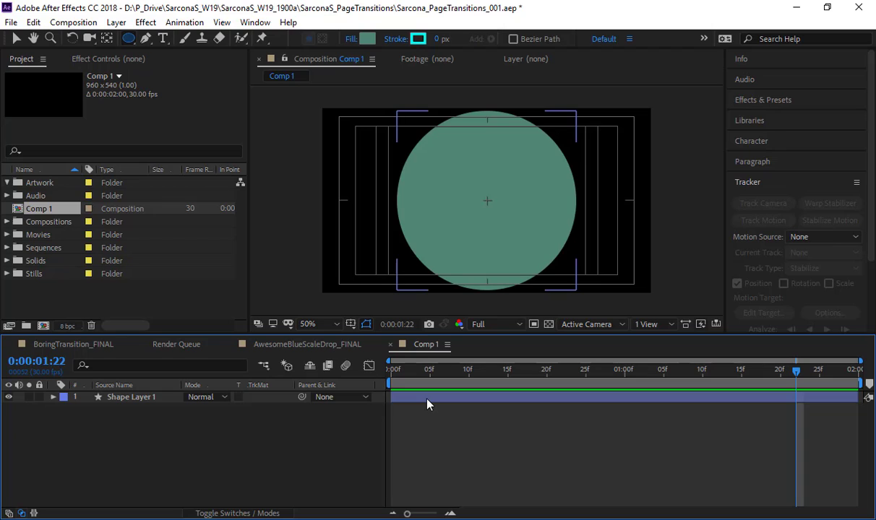
# Step: Reshape Shape Layer 1's Scale speed curve to peak just after the first keyframe and slow into the second, and preview it
pyautogui.click(427, 399)
pyautogui.press('u')
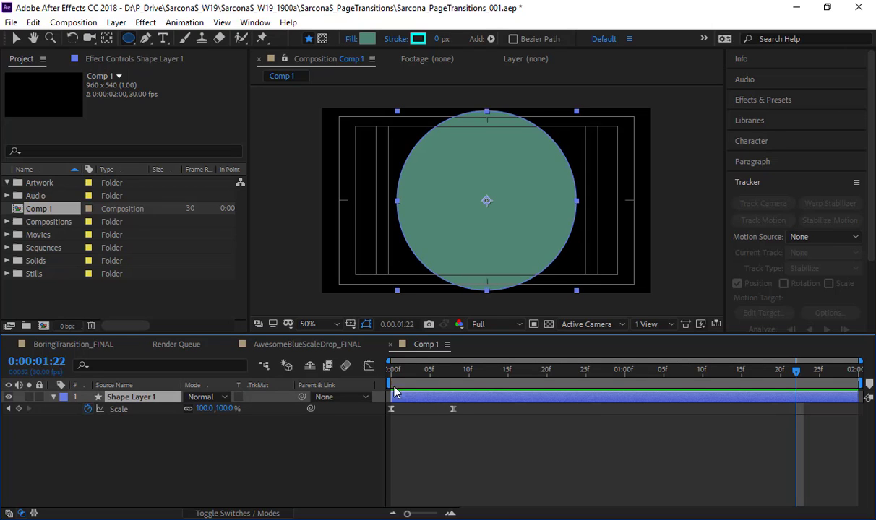
pyautogui.click(369, 366)
pyautogui.click(119, 409)
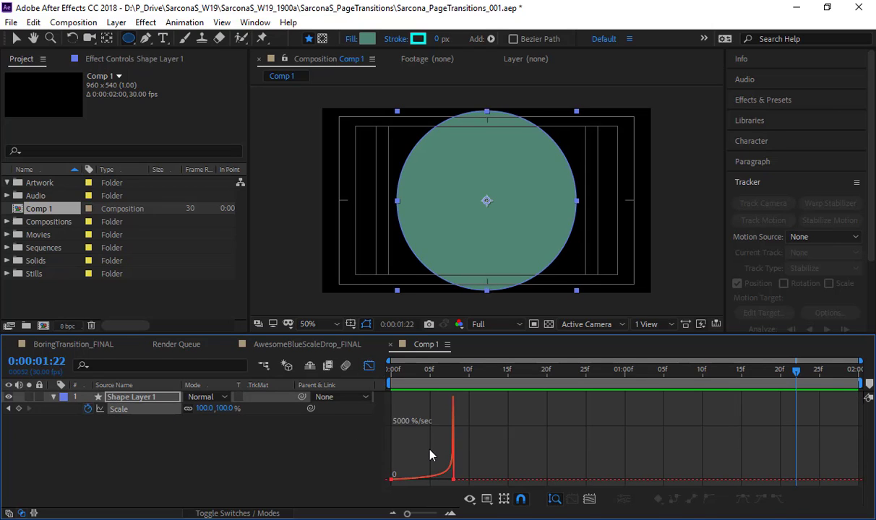
pyautogui.moveTo(431, 436); pyautogui.dragTo(398, 480)
pyautogui.moveTo(399, 372); pyautogui.dragTo(385, 383)
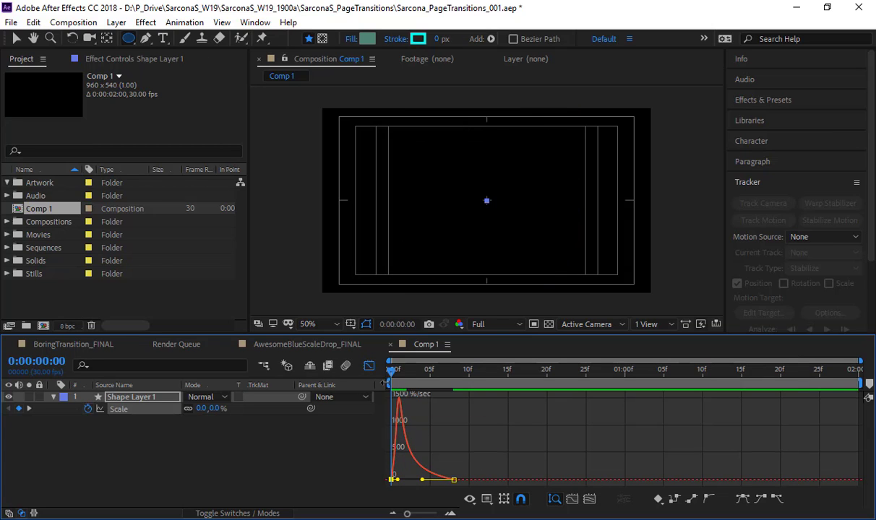
pyautogui.press('space')
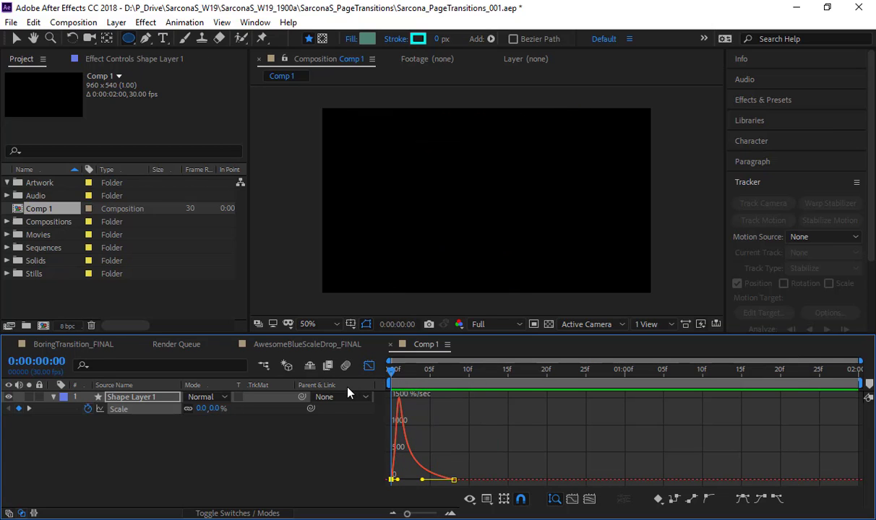
pyautogui.press('space')
pyautogui.click(369, 366)
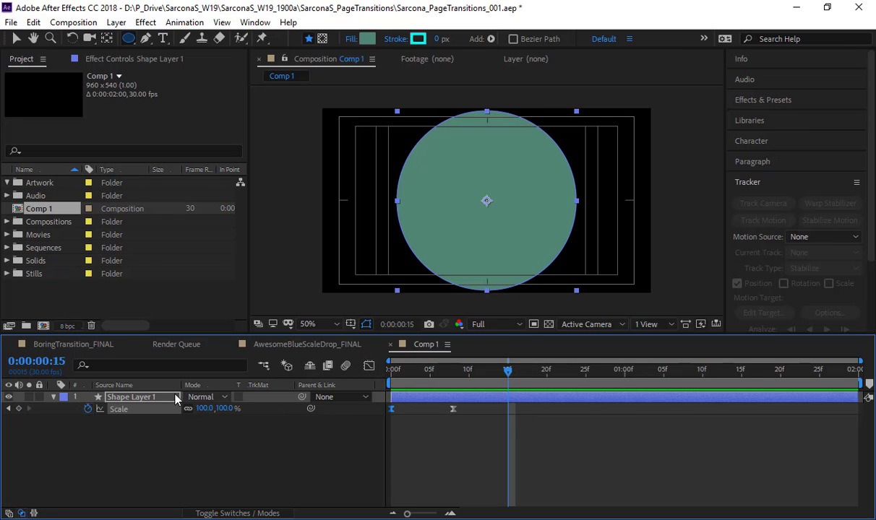
# Step: Duplicate Shape Layer 1, matte the original with the copy's inverted alpha, and start Shape Layer 2 at frame 2
pyautogui.hotkey('ctrl', 'd')
pyautogui.click(262, 409)
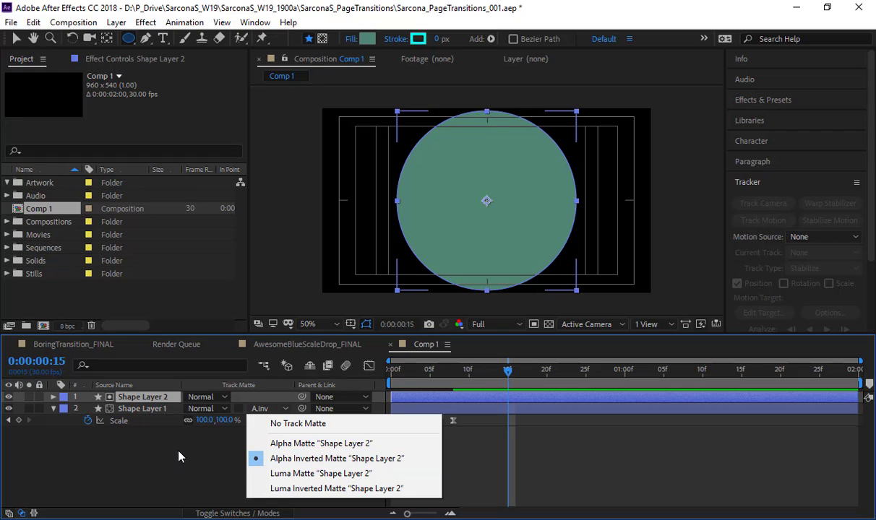
pyautogui.click(457, 455)
pyautogui.moveTo(423, 398); pyautogui.dragTo(431, 401)
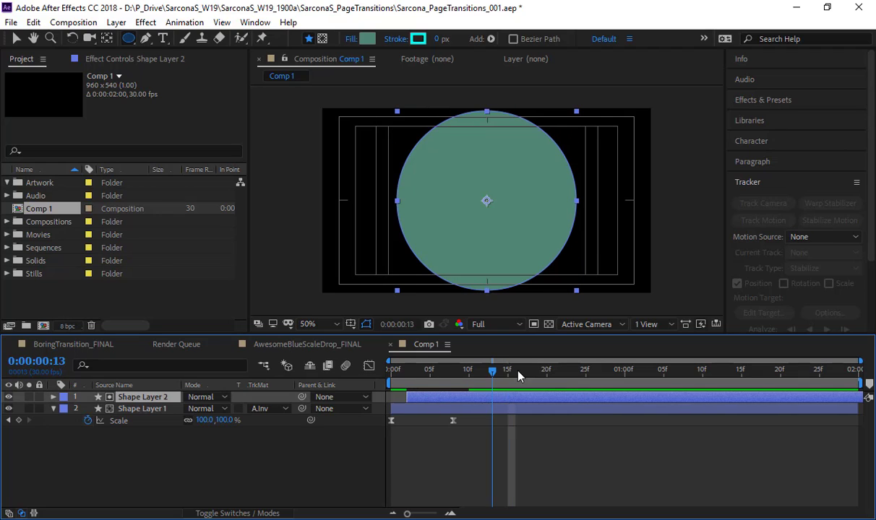
# Step: End the work area at frame 15, hide Shape Layer 2, and preview the transition
pyautogui.press('n')
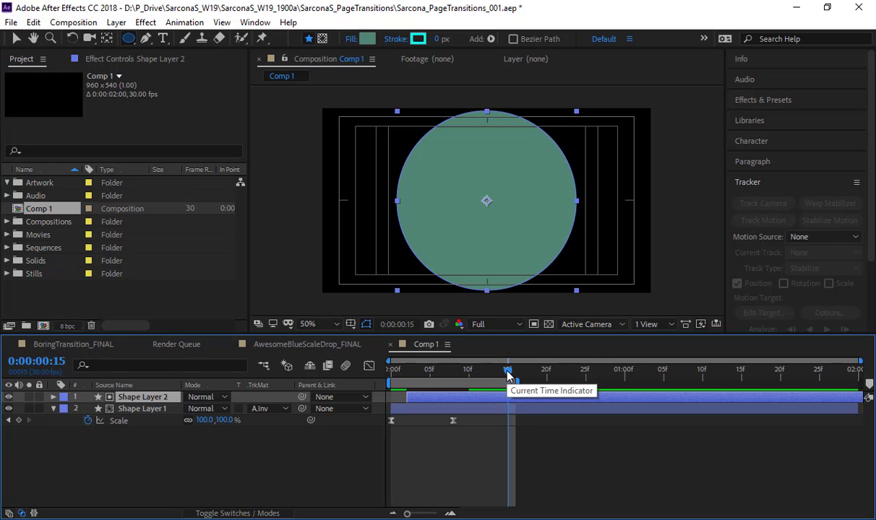
pyautogui.press('space')
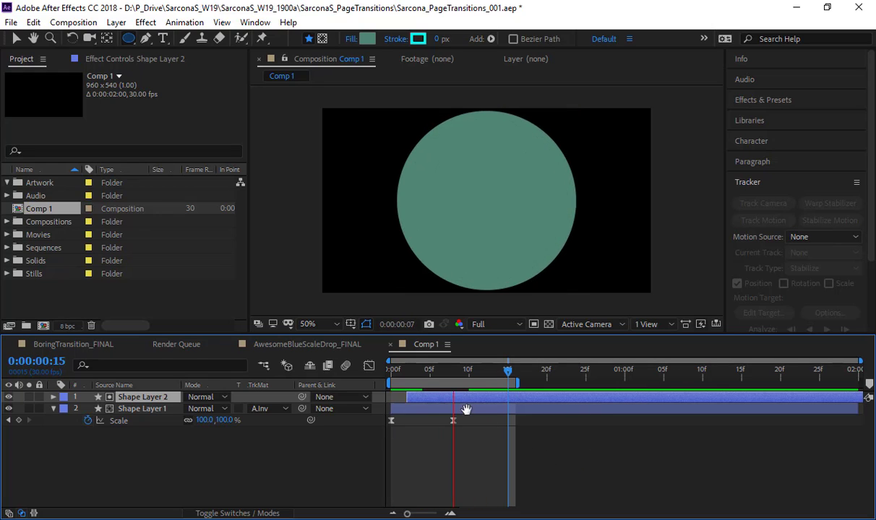
pyautogui.press('space')
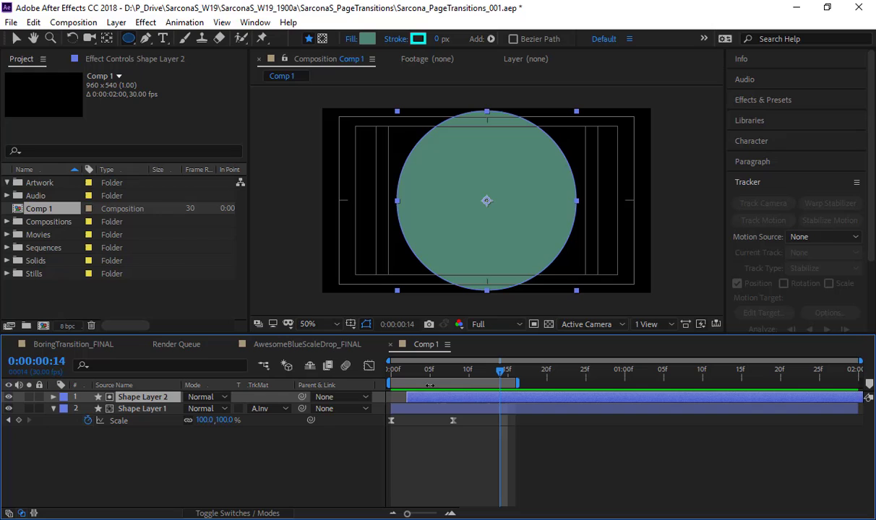
pyautogui.click(9, 396)
pyautogui.press('space')
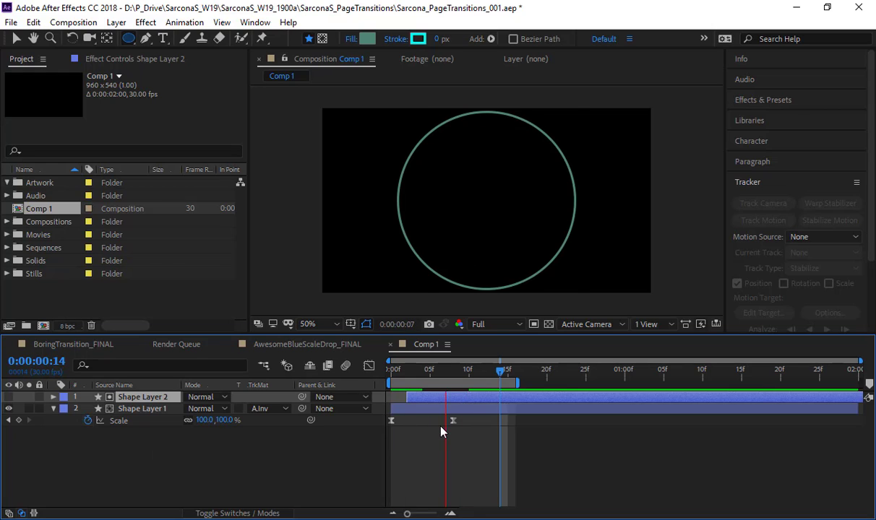
pyautogui.press('space')
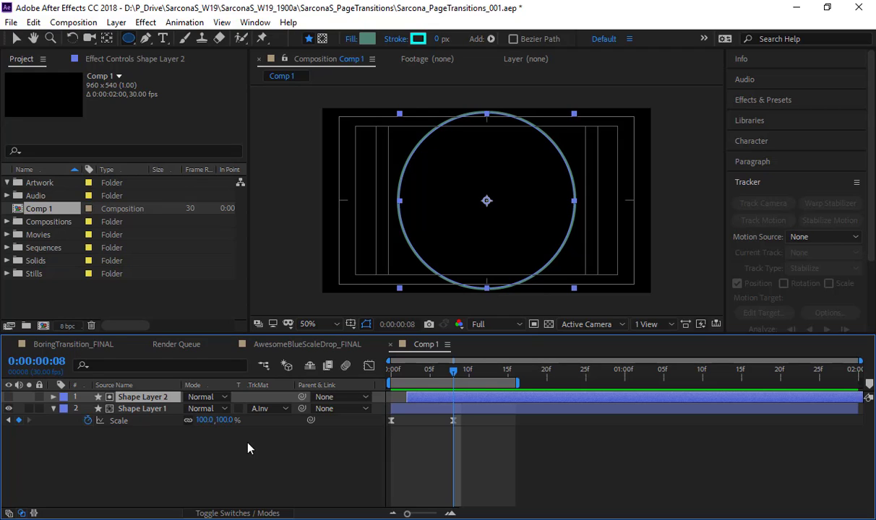
# Step: Pre-compose Shape Layer 1 and Shape Layer 2 as BubblePop, moving all attributes into the new composition
pyautogui.keyDown('shift'); pyautogui.click(144, 409); pyautogui.keyUp('shift')
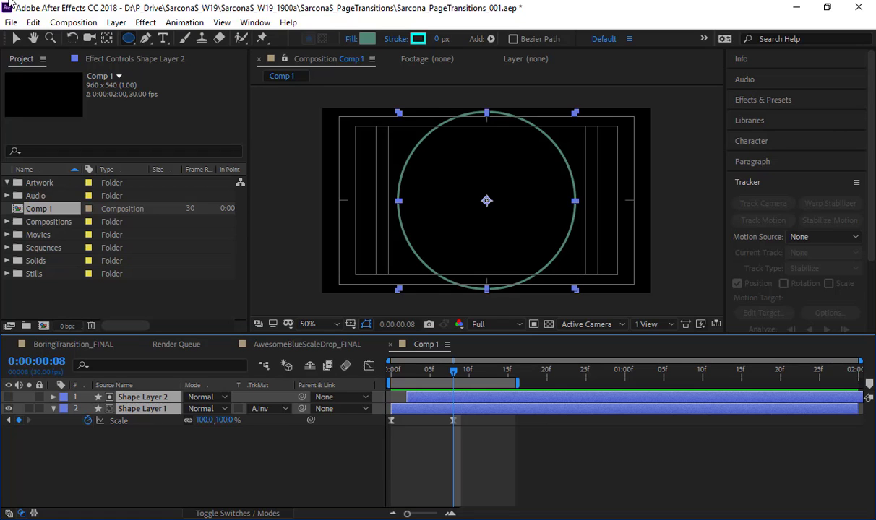
pyautogui.click(114, 24)
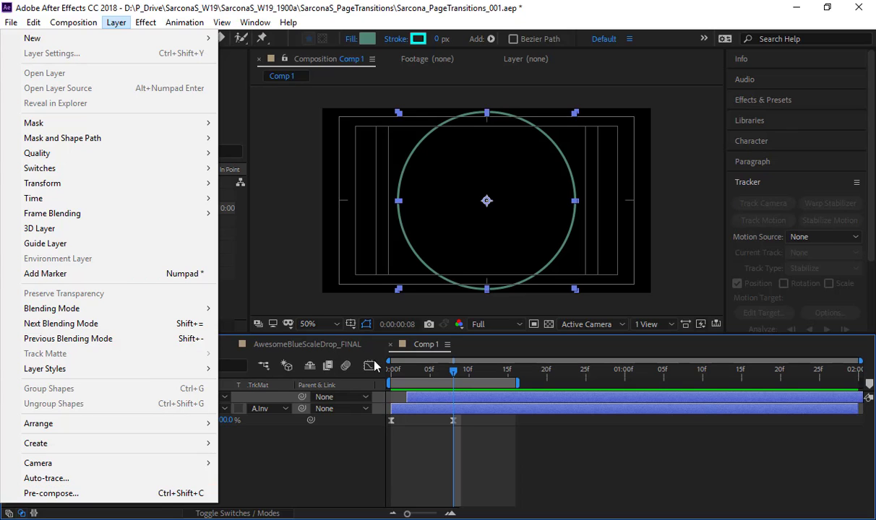
pyautogui.click(417, 351)
pyautogui.hotkey('ctrl', 'shift', 'c')
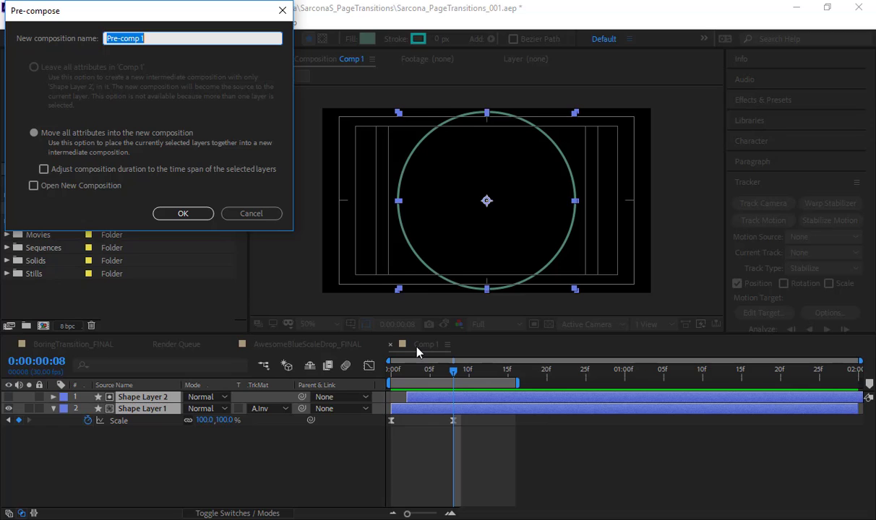
pyautogui.write('BubblePop')
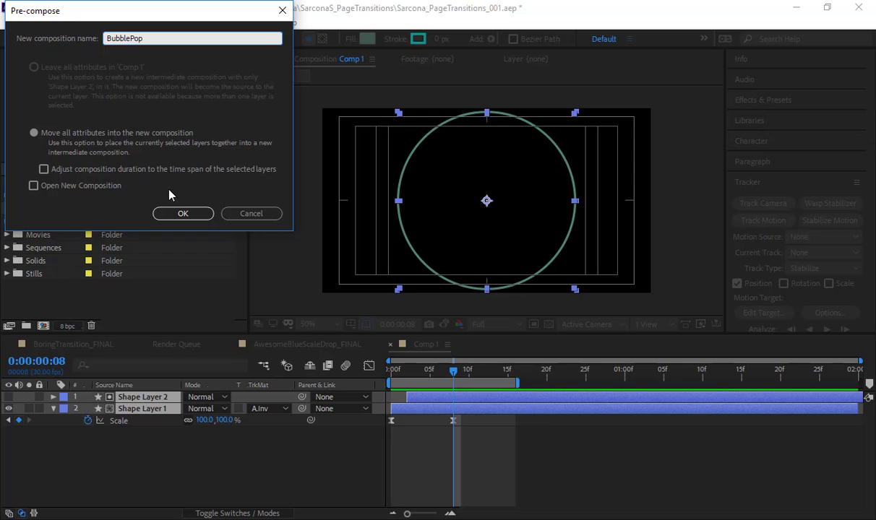
pyautogui.click(183, 214)
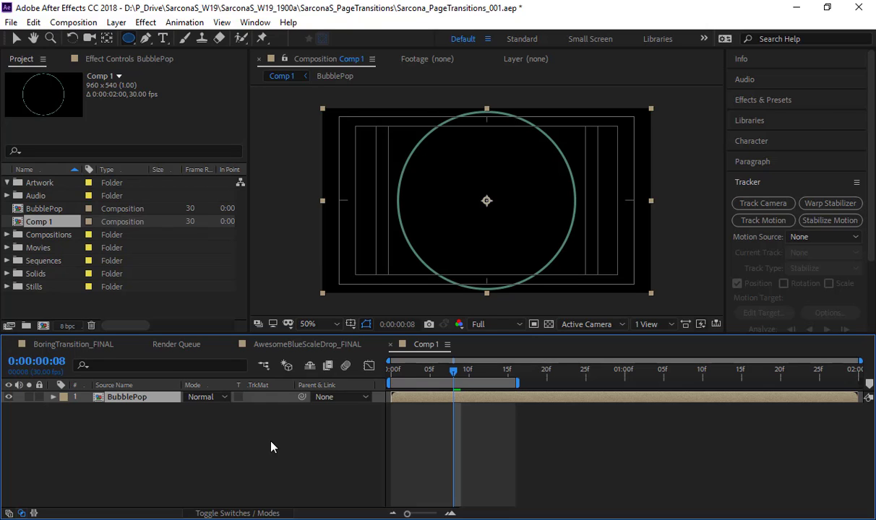
# Step: Preview the precomp in Comp 1, inspect the layers inside BubblePop, and return to Comp 1
pyautogui.press('space')
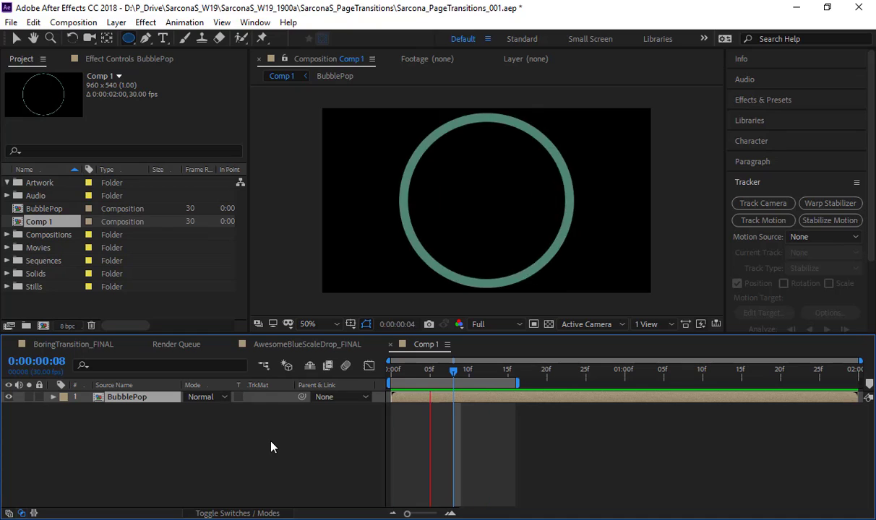
pyautogui.press('space')
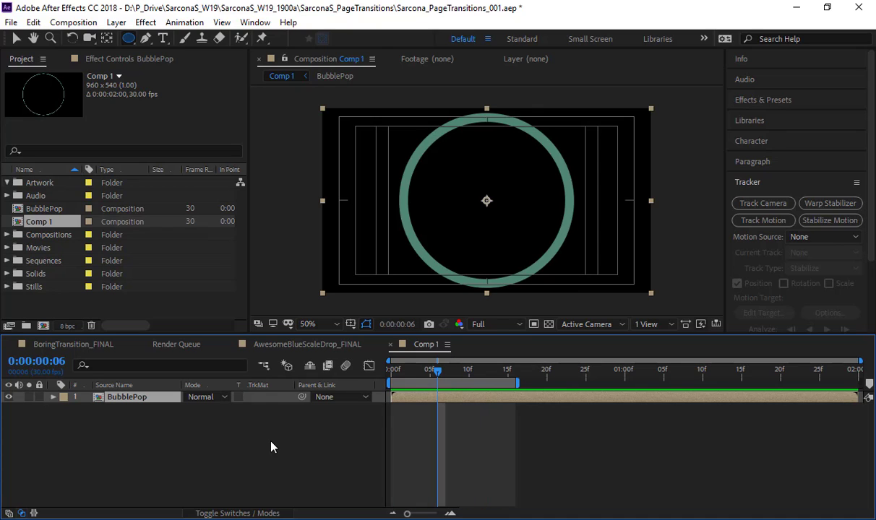
pyautogui.doubleClick(114, 400)
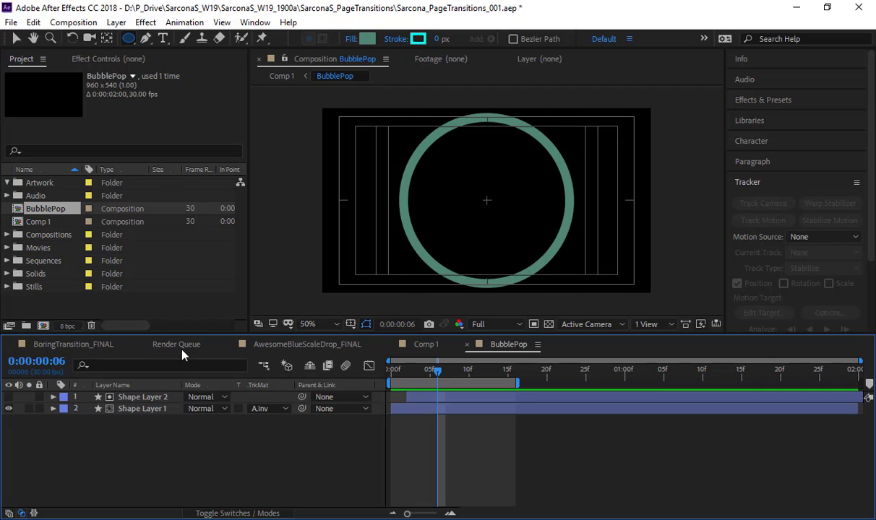
pyautogui.click(431, 349)
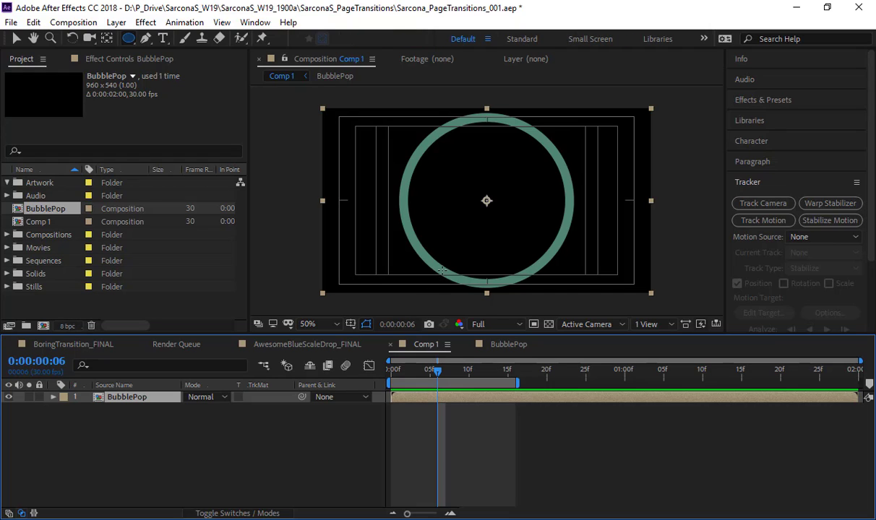
# Step: Duplicate BubblePop until five copies exist, centring one on each corner of the frame and one in the middle
pyautogui.press('v')
pyautogui.moveTo(444, 275); pyautogui.dragTo(279, 182)
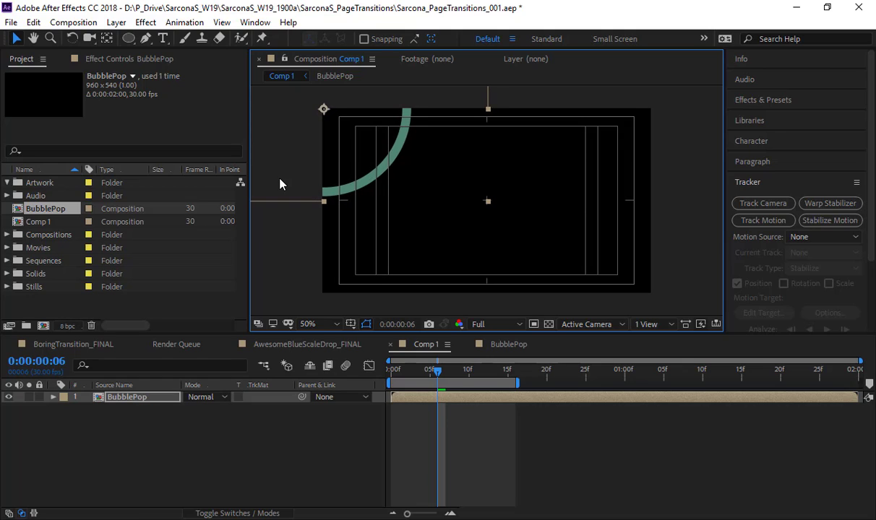
pyautogui.hotkey('ctrl', 'd')
pyautogui.moveTo(409, 188); pyautogui.dragTo(287, 366)
pyautogui.hotkey('ctrl', 'd')
pyautogui.hotkey('ctrl', 'd')
pyautogui.moveTo(323, 291); pyautogui.dragTo(445, 183)
pyautogui.hotkey('ctrl', 'd')
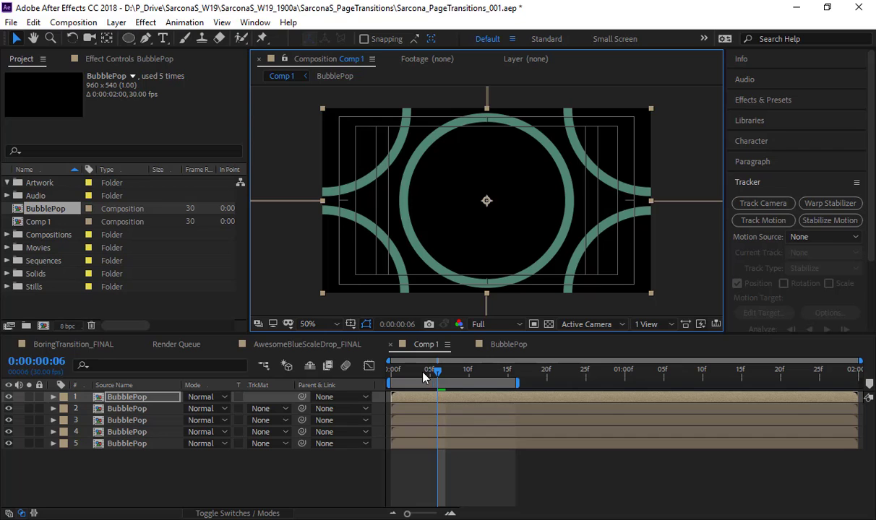
# Step: Preview the five-circle arrangement from the first frame, and show the transparency grid behind Comp 1
pyautogui.press('Home')
pyautogui.press('space')
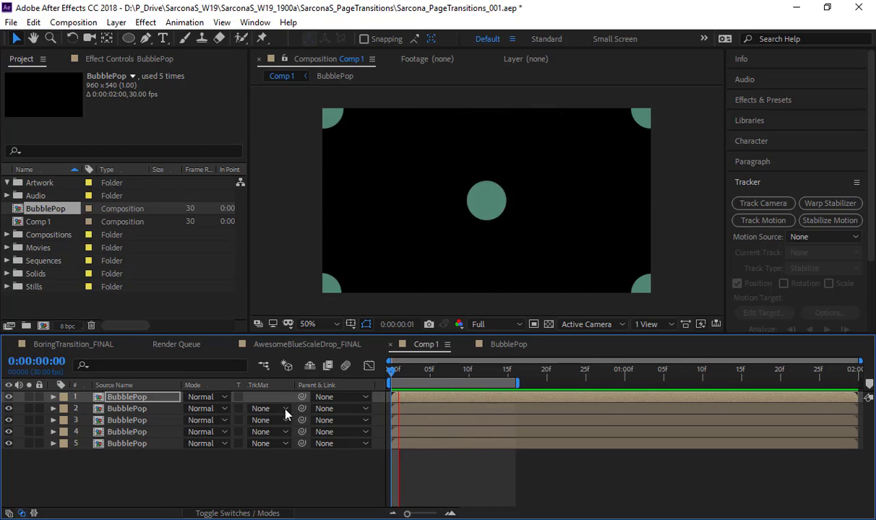
pyautogui.press('space')
pyautogui.click(547, 325)
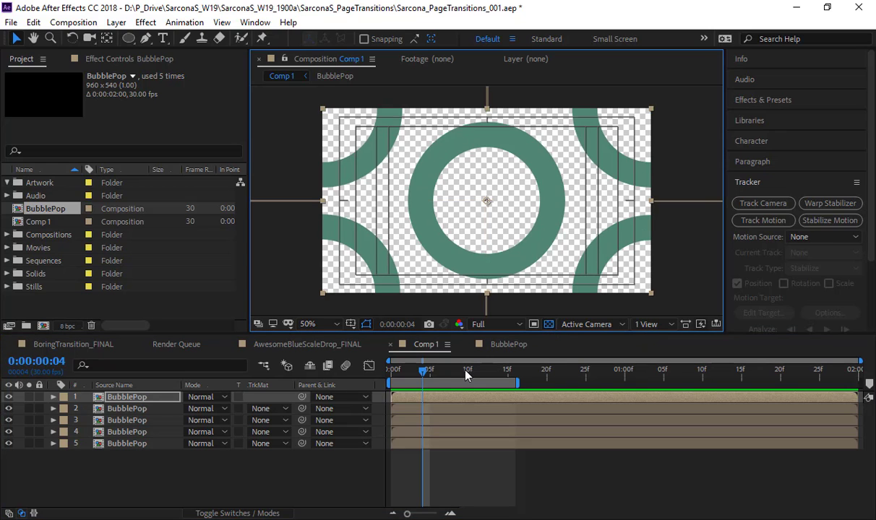
pyautogui.moveTo(423, 370)
pyautogui.mouseDown()
pyautogui.moveTo(397, 374)
pyautogui.moveTo(449, 373)
pyautogui.moveTo(420, 371)
pyautogui.mouseUp()
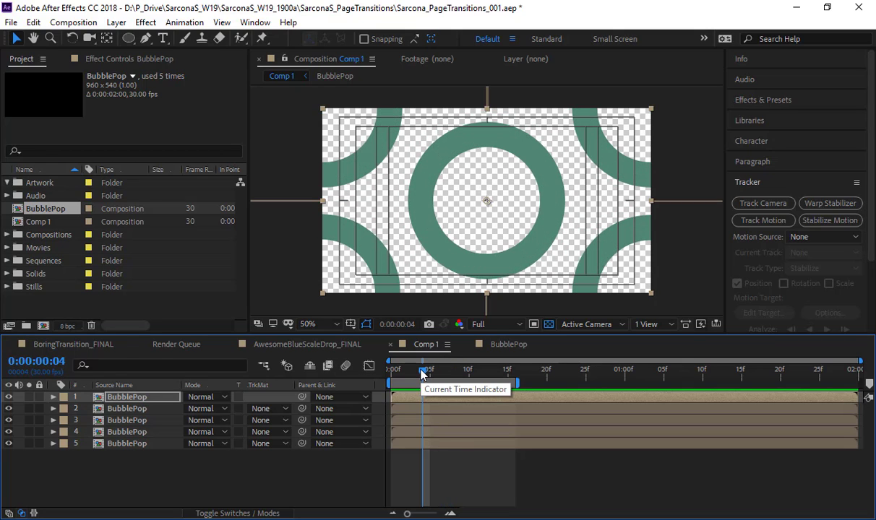
# Step: Delay Shape Layer 2 inside BubblePop to start at frame 10, and scrub Comp 1 to check the filled circles
pyautogui.click(515, 345)
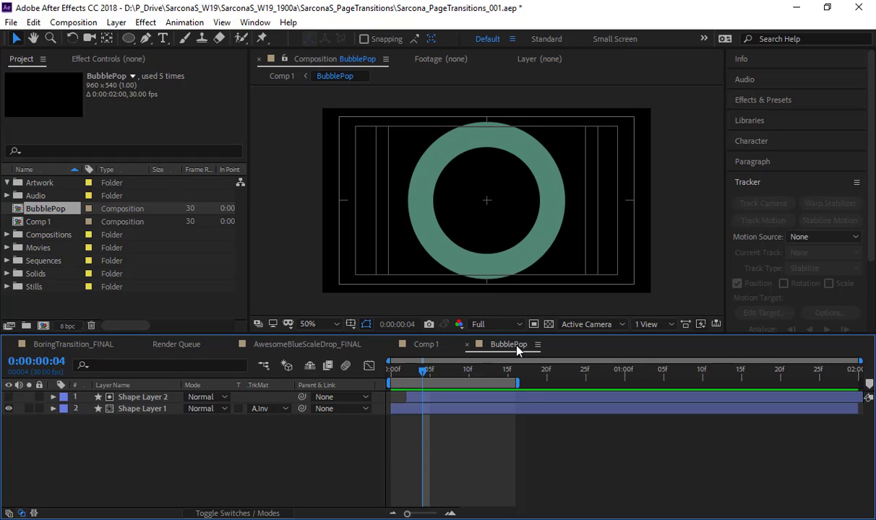
pyautogui.moveTo(446, 399); pyautogui.dragTo(509, 397)
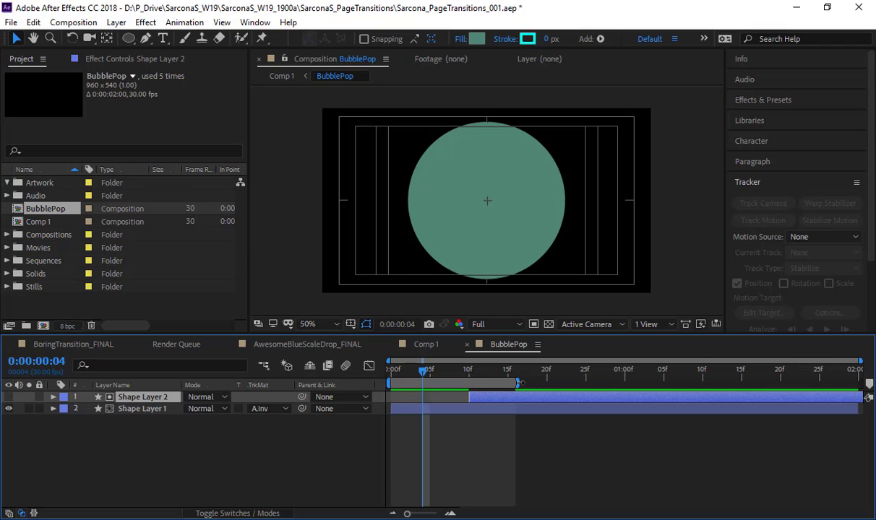
pyautogui.click(427, 346)
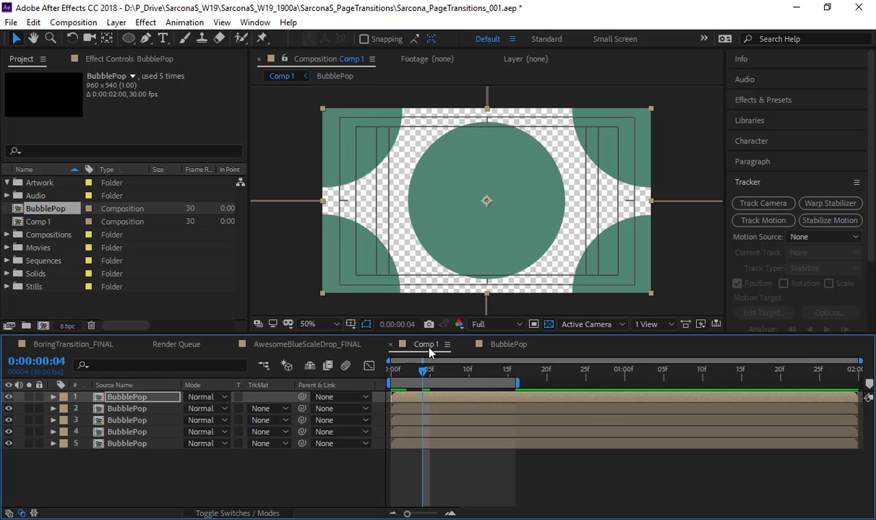
pyautogui.moveTo(425, 374); pyautogui.dragTo(463, 385)
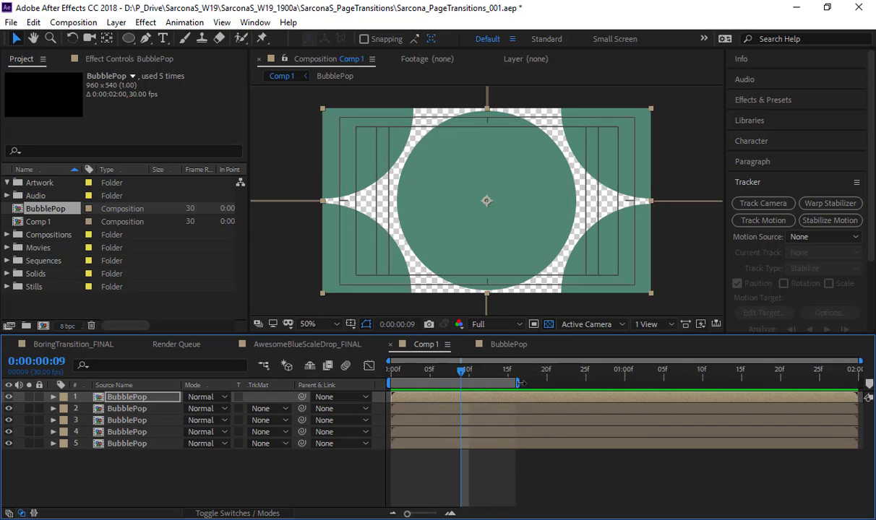
# Step: Extend Comp 1's work area to about frame 26, play it, and inspect the circle coverage at frames 11 and 8
pyautogui.moveTo(518, 385); pyautogui.dragTo(598, 386)
pyautogui.press('space')
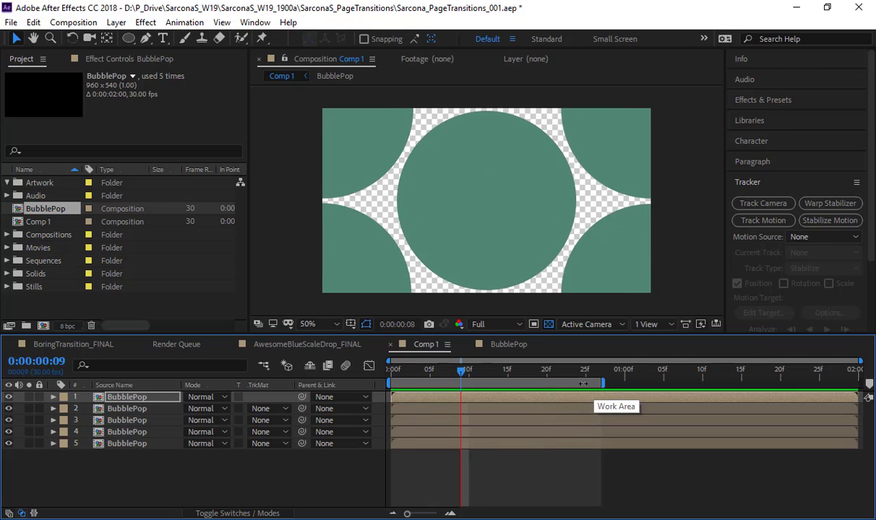
pyautogui.click(476, 369)
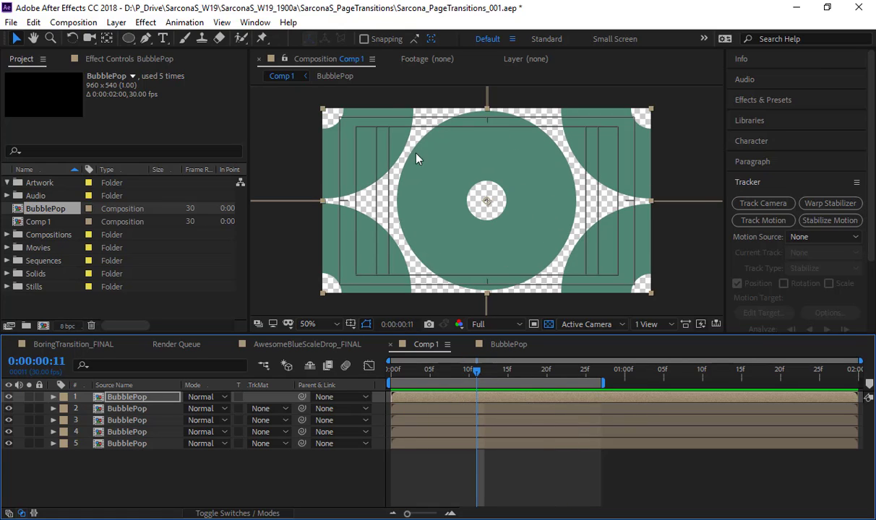
pyautogui.moveTo(474, 371); pyautogui.dragTo(454, 371)
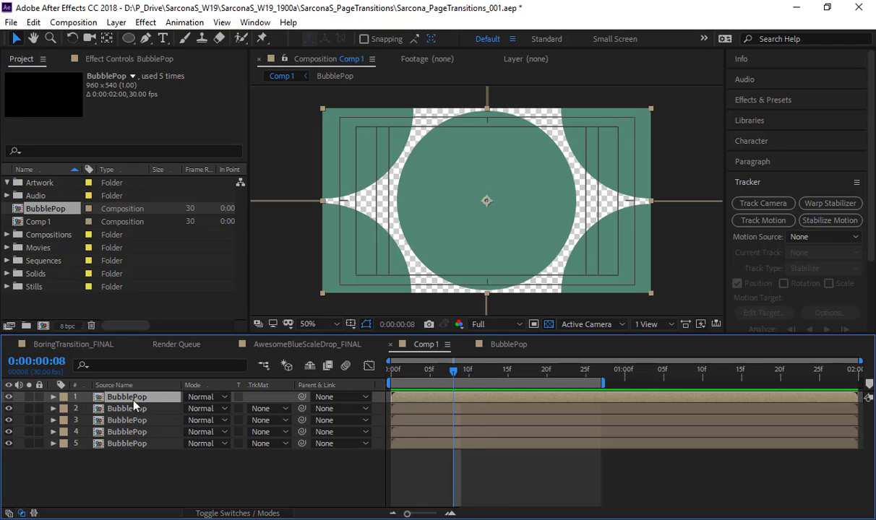
pyautogui.hotkey('ctrl', 'd')
pyautogui.click(474, 210)
pyautogui.moveTo(475, 210); pyautogui.dragTo(394, 179)
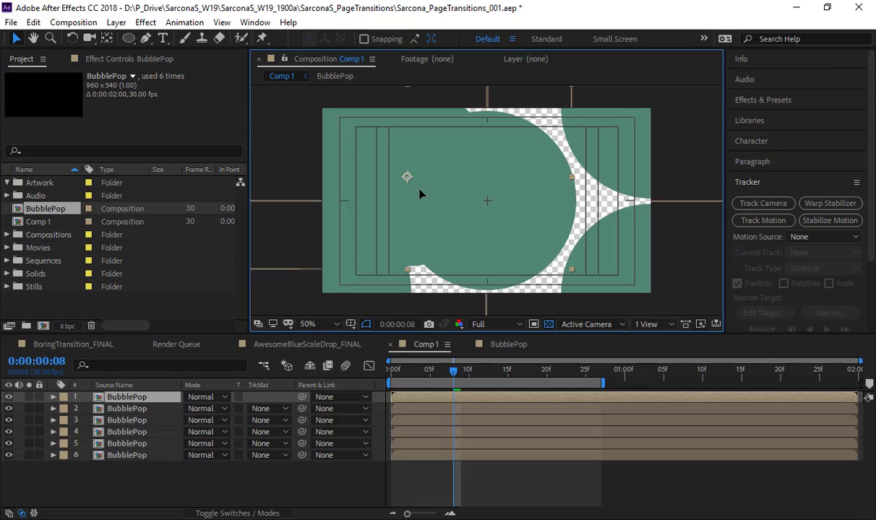
pyautogui.press('Delete')
# Step: Scale up the centre BubblePop layer until it fills the gaps, and move it beneath the other copies
pyautogui.click(159, 399)
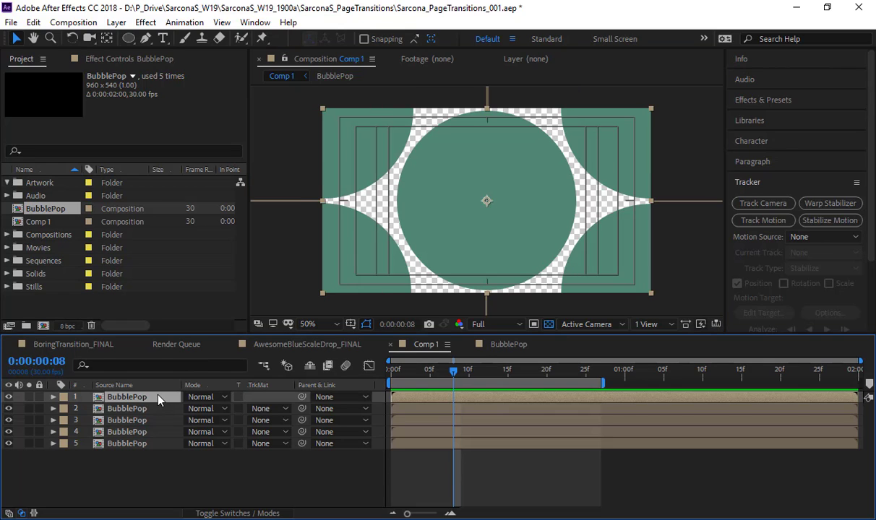
pyautogui.press('s')
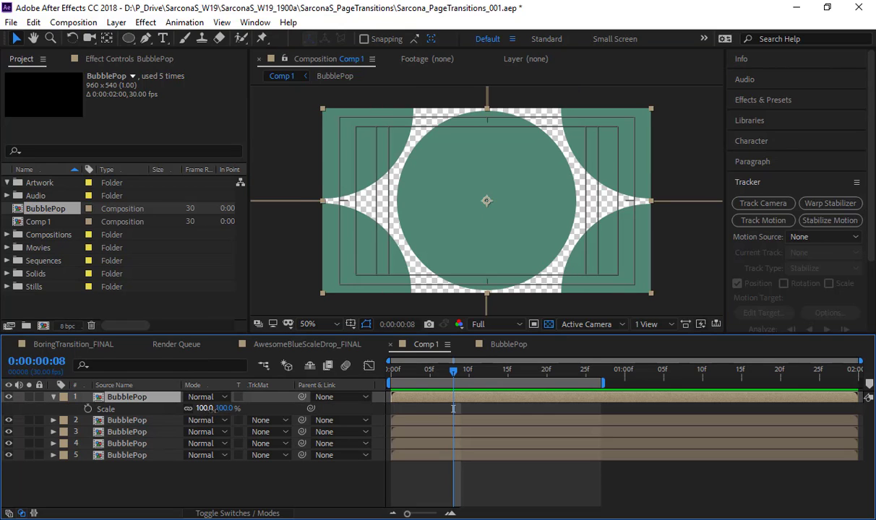
pyautogui.moveTo(202, 409); pyautogui.dragTo(277, 411)
pyautogui.press('s')
pyautogui.moveTo(159, 401); pyautogui.dragTo(159, 449)
pyautogui.click(162, 464)
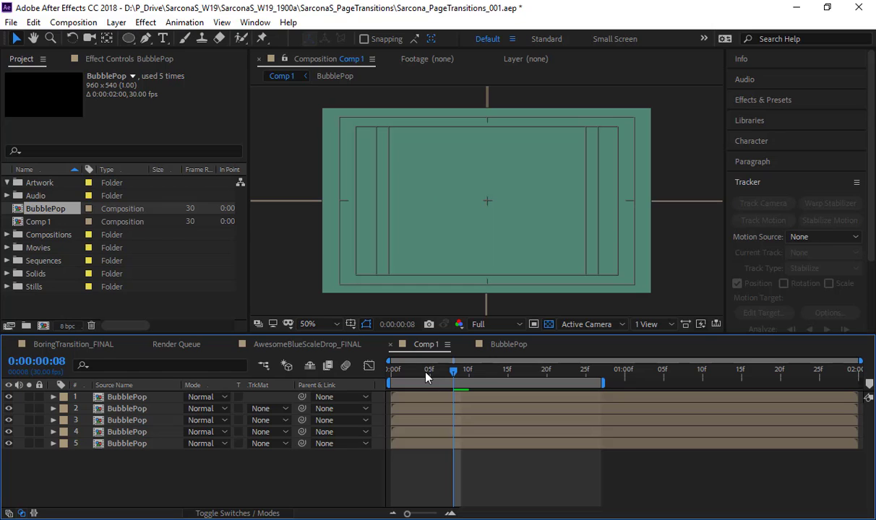
# Step: Preview the transition from frame 0, and select the BubblePop layer anchored at the frame's upper-right corner
pyautogui.moveTo(427, 372); pyautogui.dragTo(373, 377)
pyautogui.press('space')
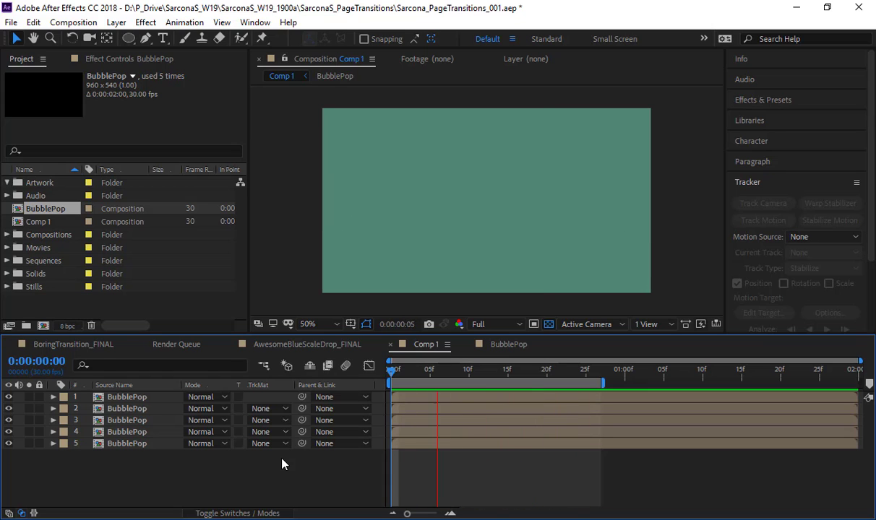
pyautogui.press('space')
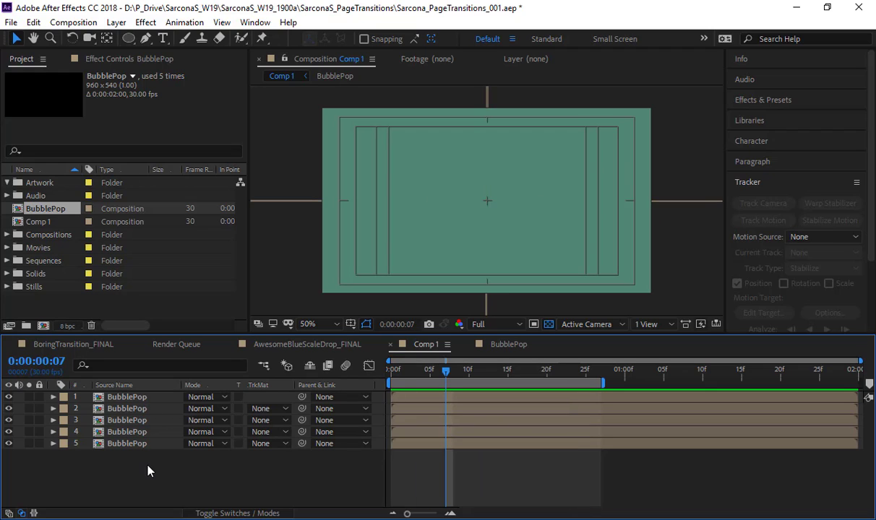
pyautogui.click(128, 420)
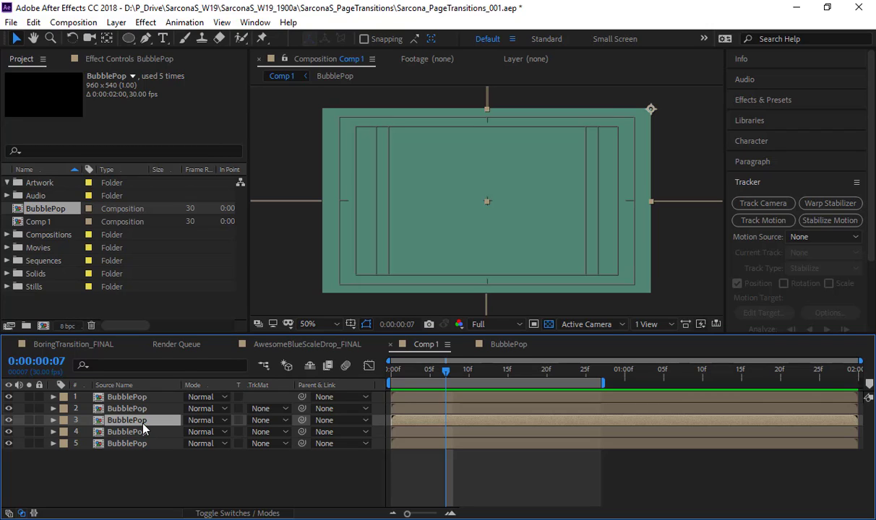
# Step: Apply a Hue/Saturation effect to the upper-right corner BubblePop layer and set its Master Hue to 50°
pyautogui.click(144, 22)
pyautogui.moveTo(150, 176)
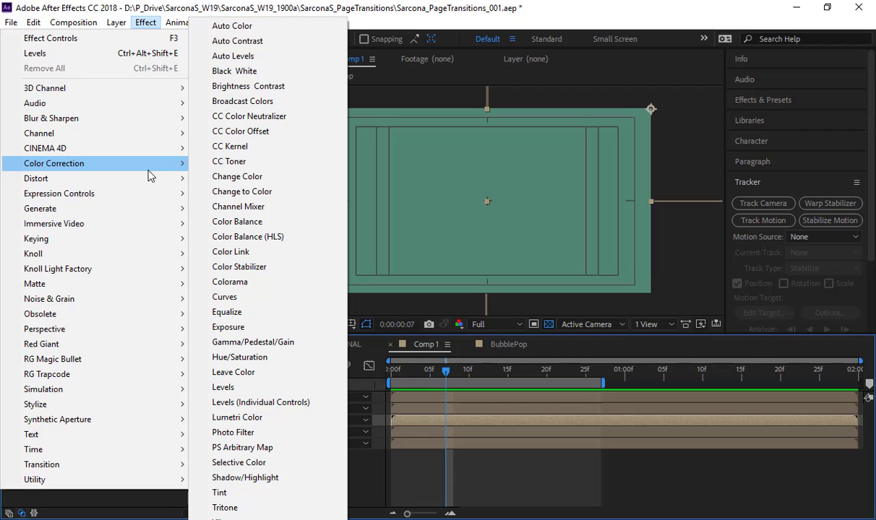
pyautogui.click(275, 360)
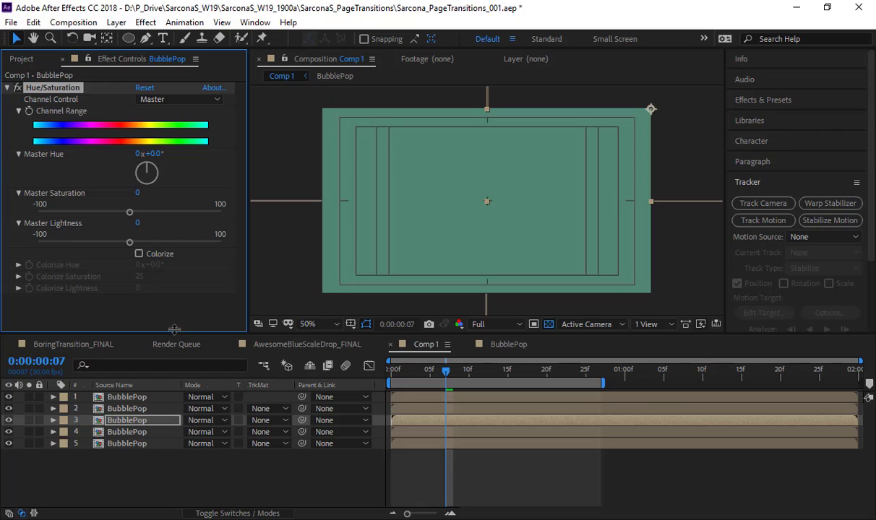
pyautogui.moveTo(156, 154); pyautogui.dragTo(202, 156)
pyautogui.click(154, 154)
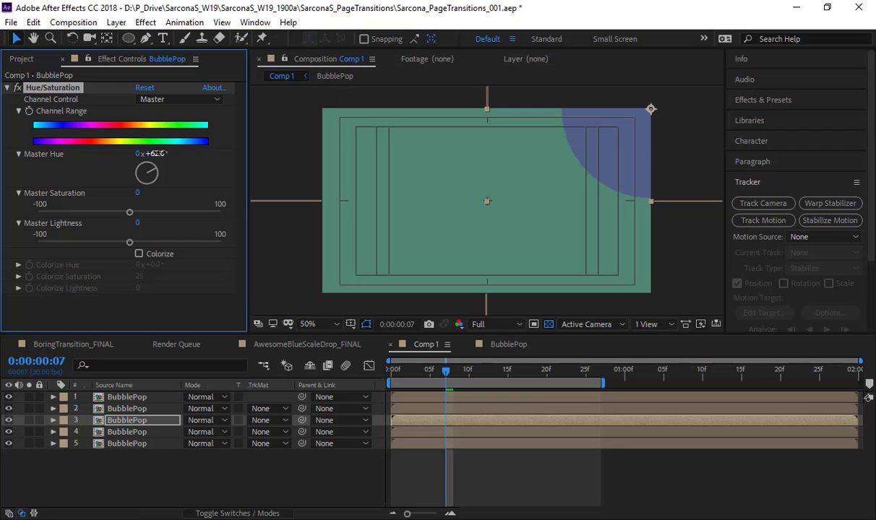
pyautogui.press('Return')
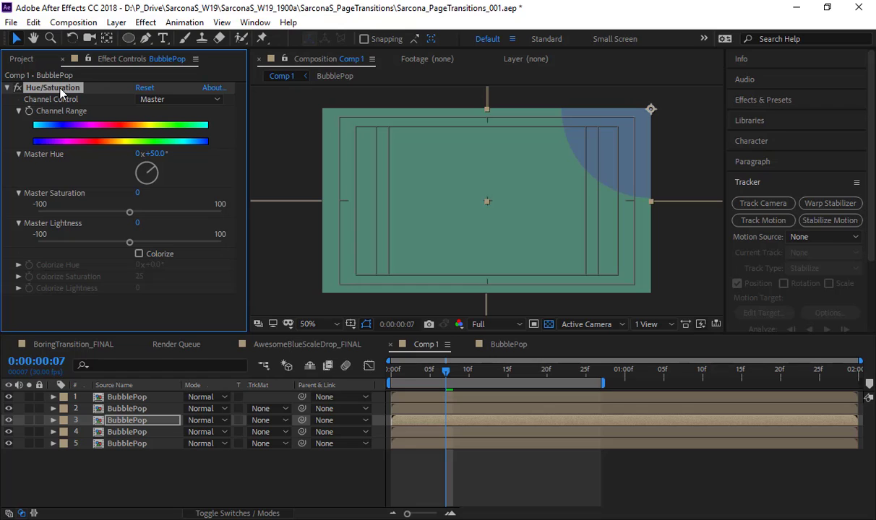
# Step: Paste the Hue/Saturation effect onto the lower-right corner BubblePop layer and set its Master Hue to 100°
pyautogui.click(140, 398)
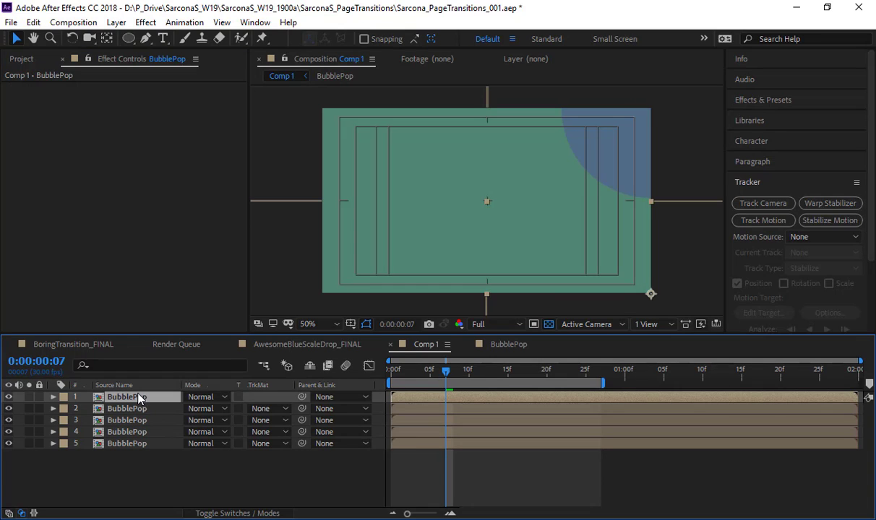
pyautogui.hotkey('ctrl', 'v')
pyautogui.click(157, 154)
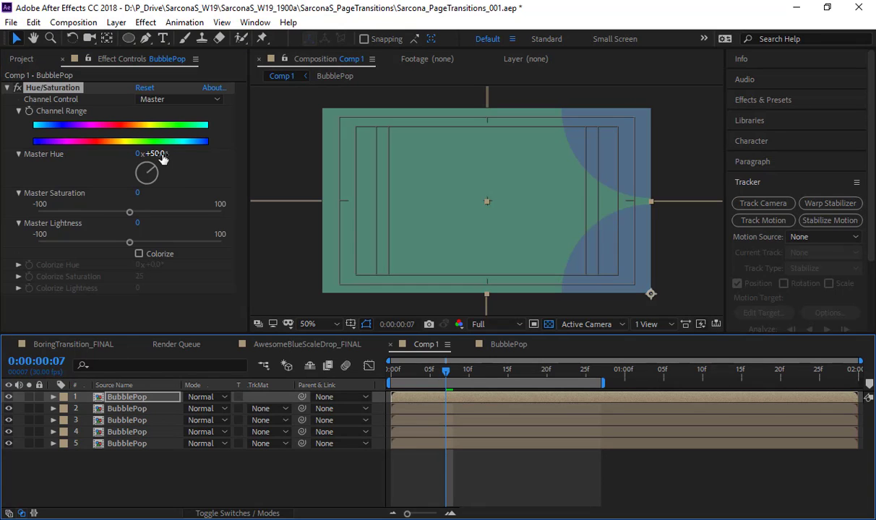
pyautogui.write('100')
pyautogui.press('Return')
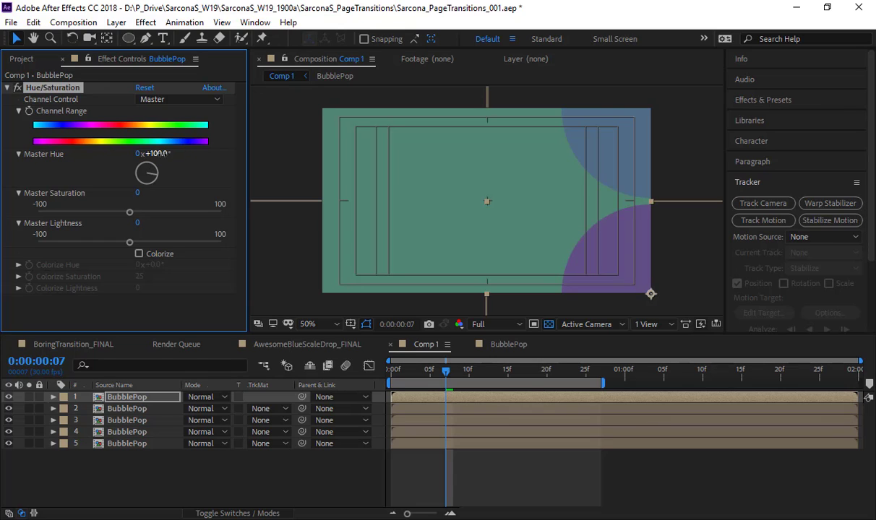
# Step: Paste the Hue/Saturation effect onto the upper-left corner BubblePop layer and set its Master Hue to 150°
pyautogui.click(127, 431)
pyautogui.hotkey('ctrl', 'v')
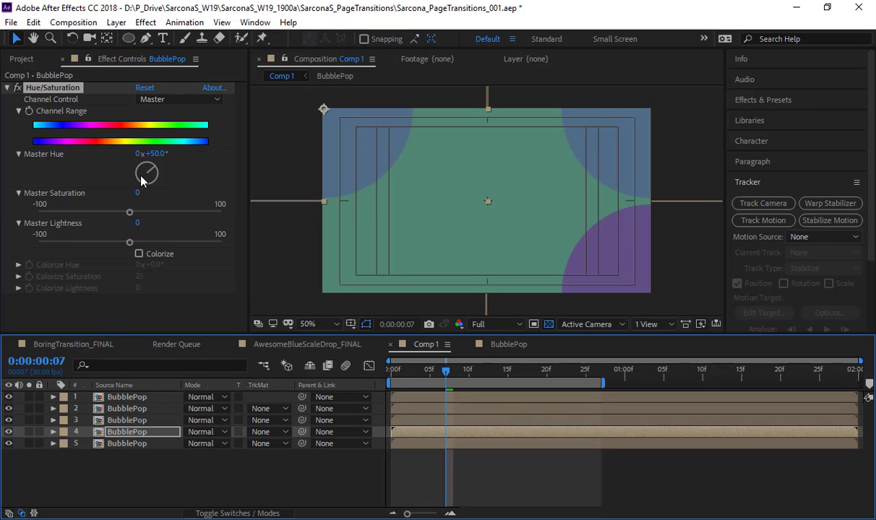
pyautogui.click(156, 154)
pyautogui.write('150')
pyautogui.press('Return')
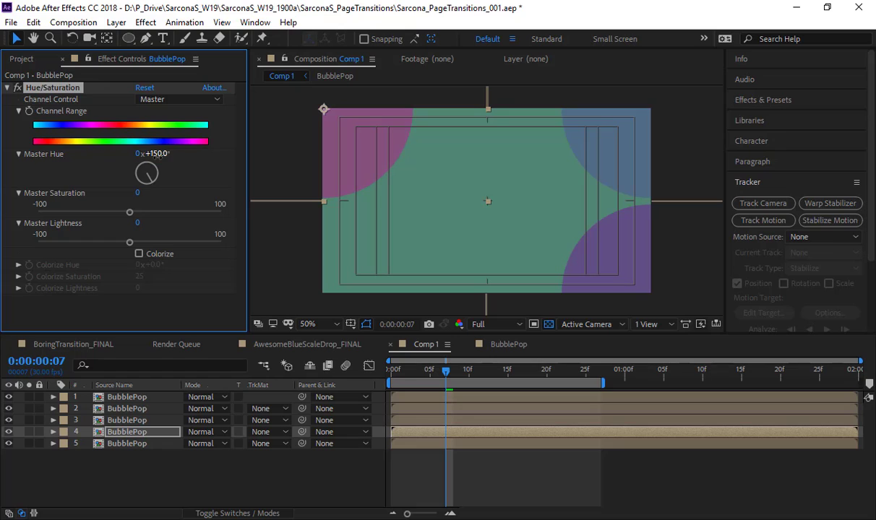
# Step: Paste the Hue/Saturation effect onto the enlarged centre BubblePop layer, set its Master Hue to 200°, and deselect it
pyautogui.click(126, 444)
pyautogui.hotkey('ctrl', 'v')
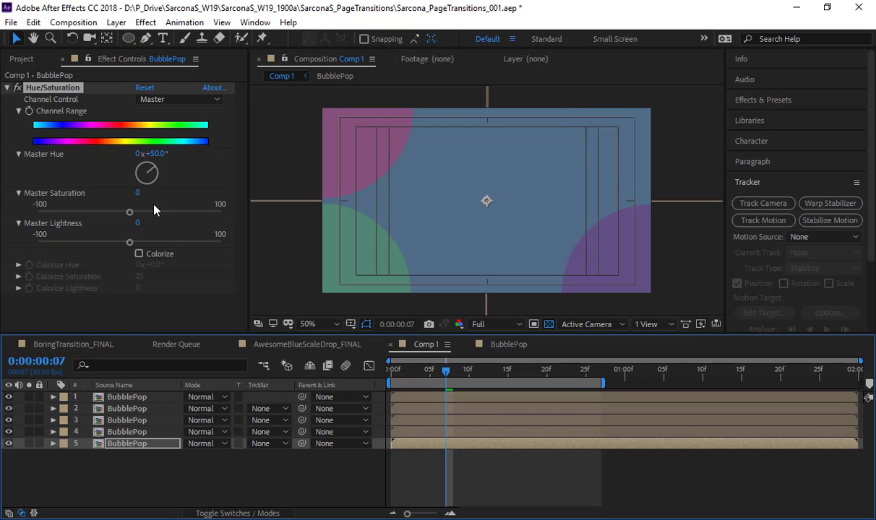
pyautogui.click(156, 154)
pyautogui.write('200')
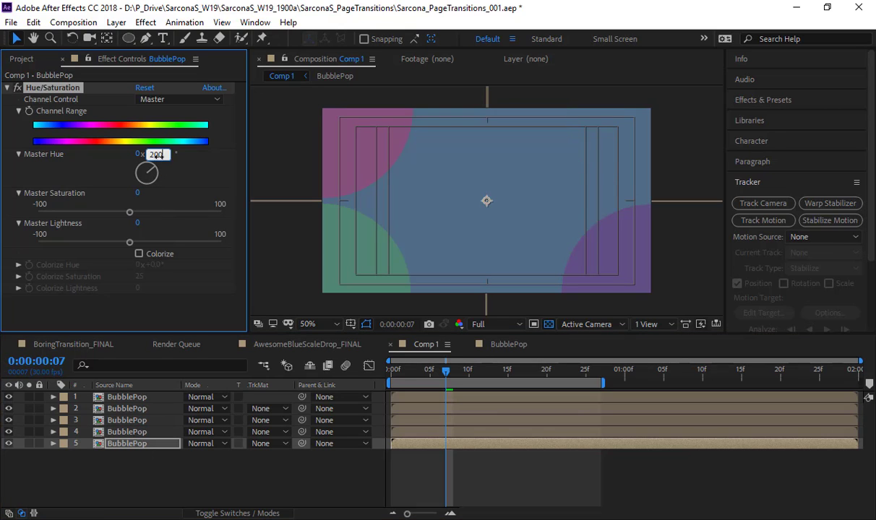
pyautogui.press('Return')
pyautogui.click(181, 468)
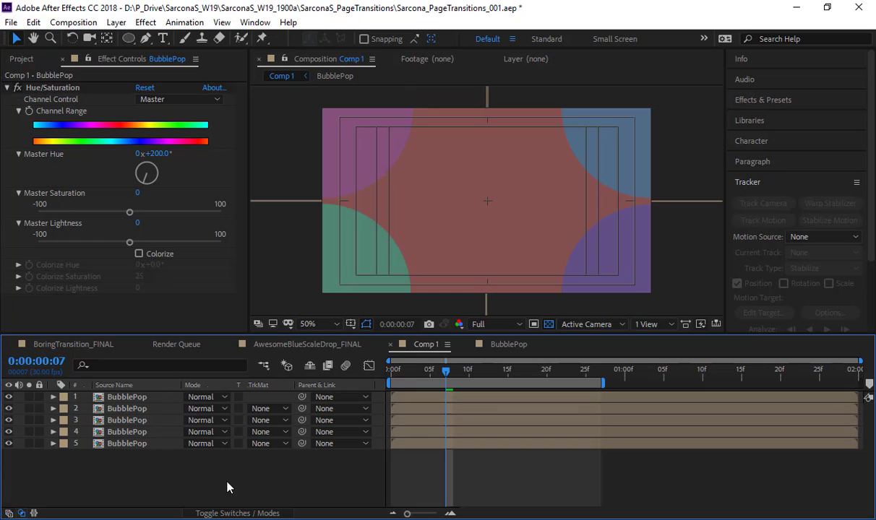
# Step: Preview the recoloured transition in Comp 1 and compare its timing with the circle animation inside BubblePop
pyautogui.press('space')
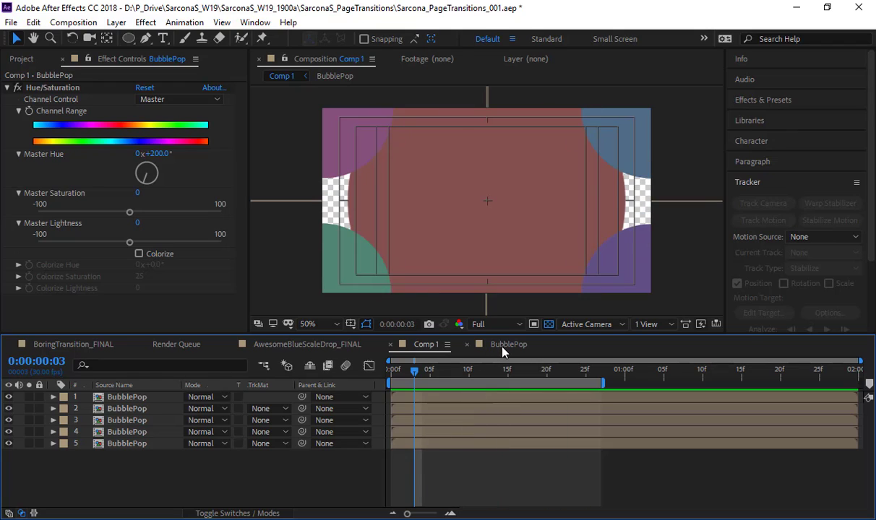
pyautogui.click(504, 348)
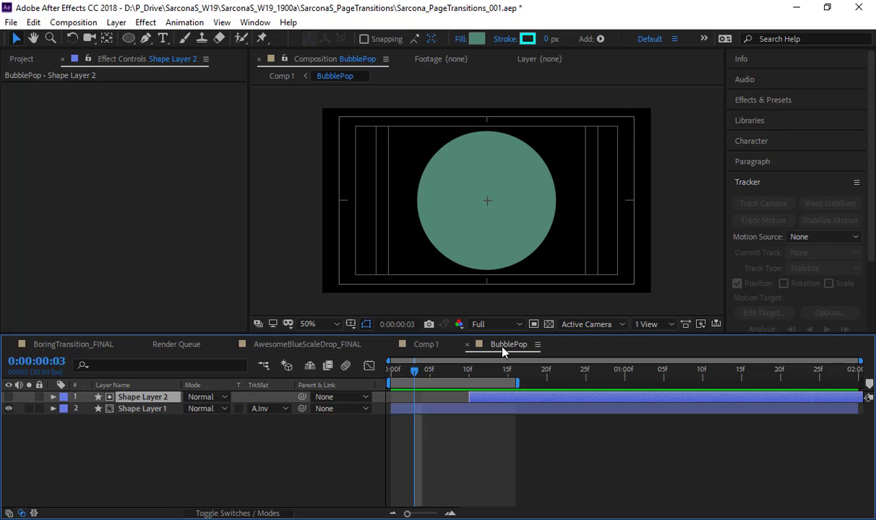
pyautogui.click(419, 345)
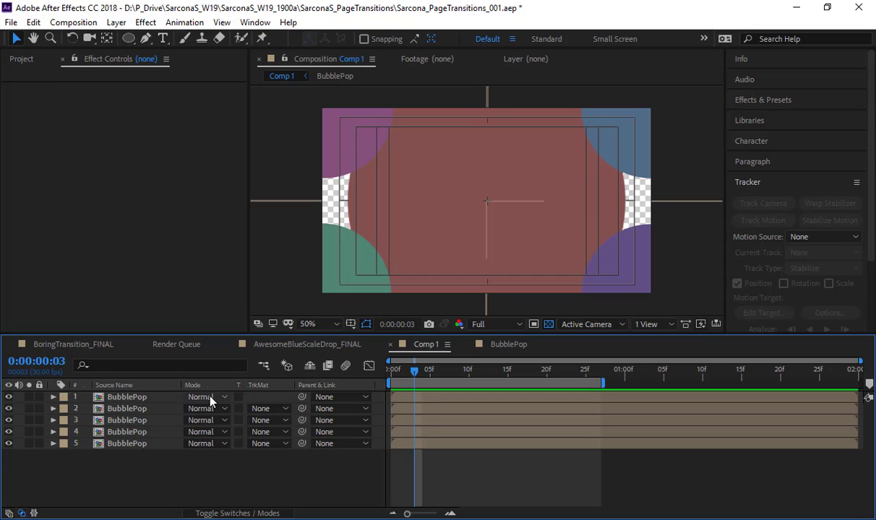
pyautogui.click(509, 346)
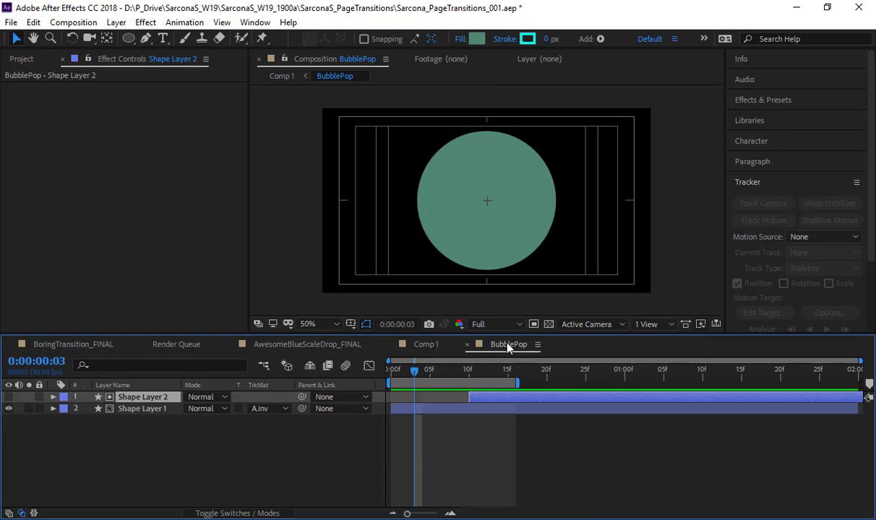
pyautogui.press('space')
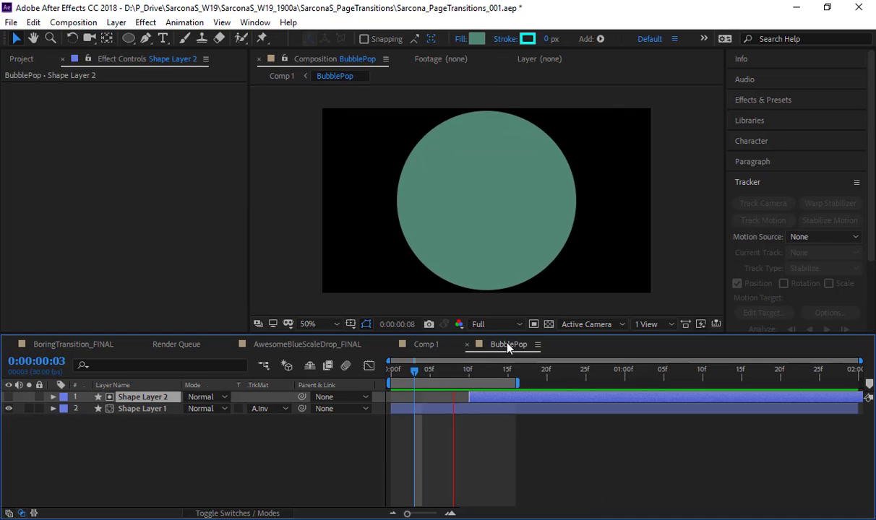
pyautogui.press('space')
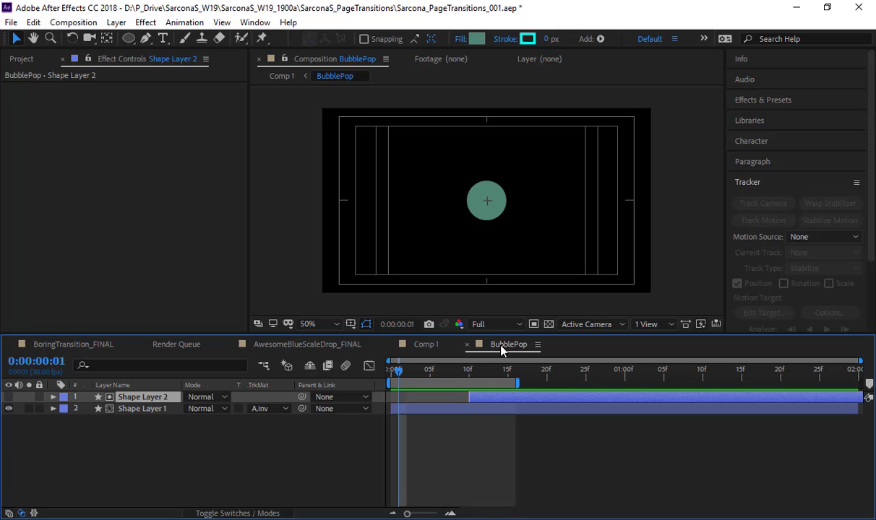
pyautogui.click(425, 345)
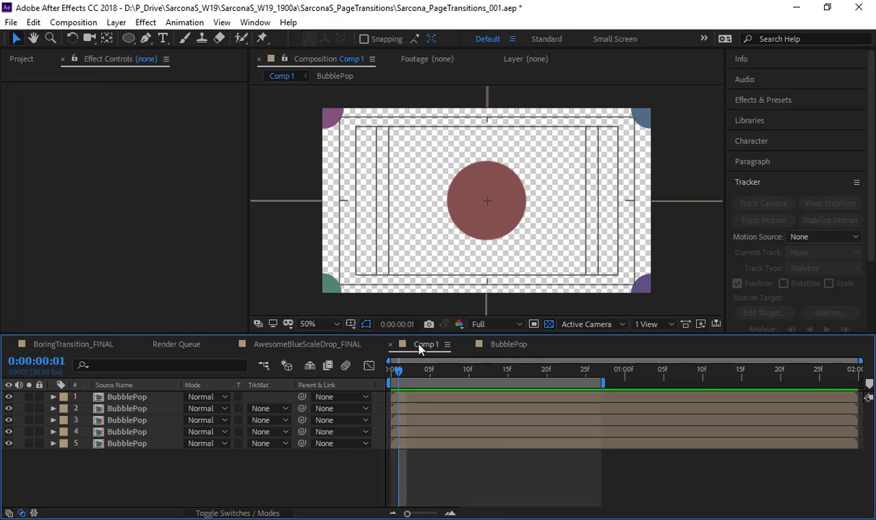
pyautogui.press('space')
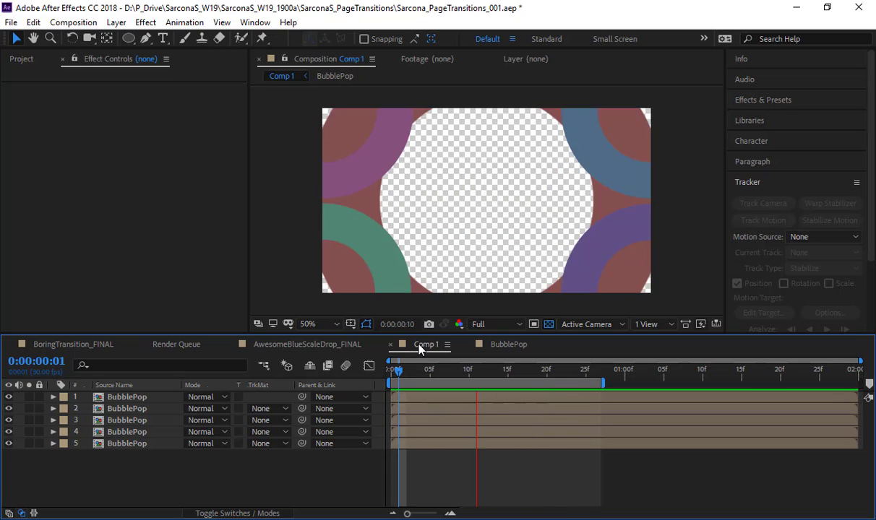
pyautogui.press('space')
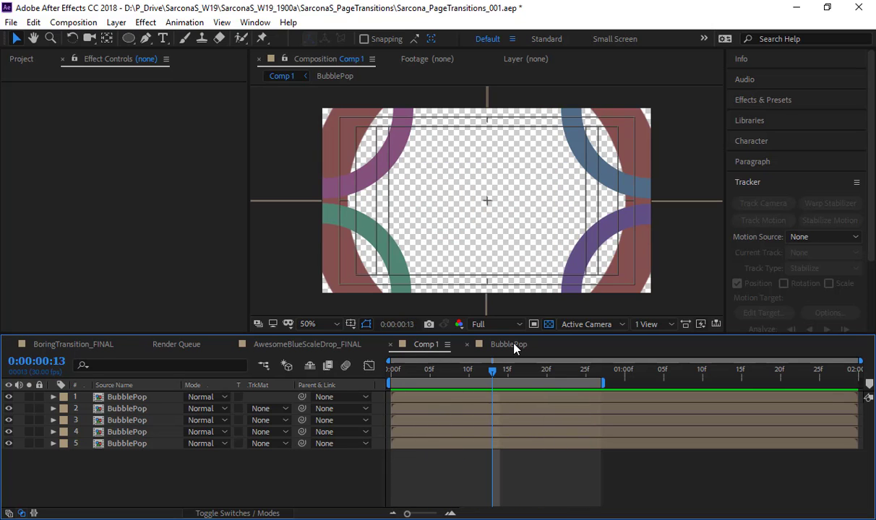
# Step: Inside BubblePop, move Shape Layer 2's last Scale keyframe to frame 24 and Shape Layer 1's last Scale keyframe to frame 5
pyautogui.click(510, 345)
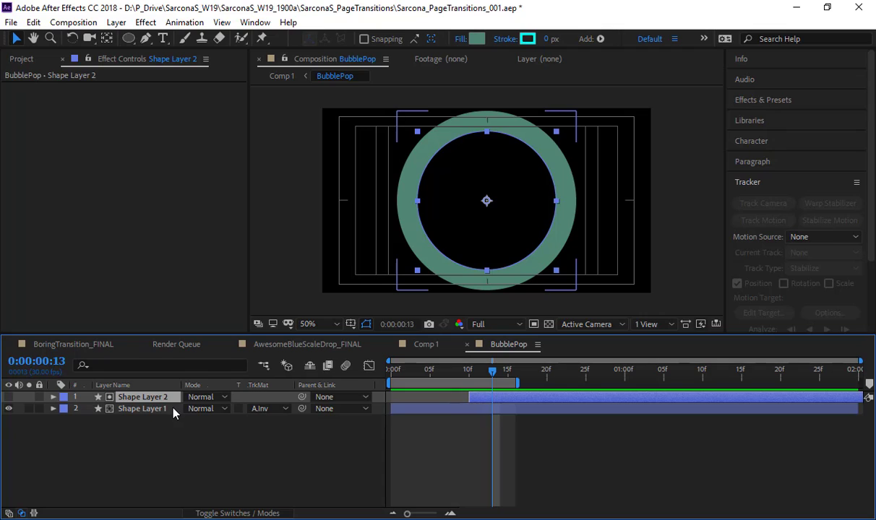
pyautogui.press('s')
pyautogui.moveTo(531, 412); pyautogui.dragTo(578, 409)
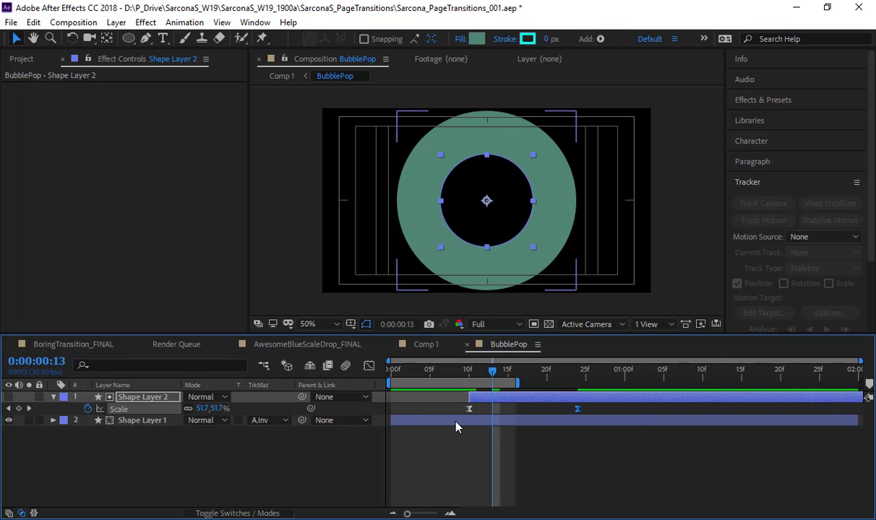
pyautogui.click(457, 427)
pyautogui.press('s')
pyautogui.moveTo(455, 434); pyautogui.dragTo(430, 435)
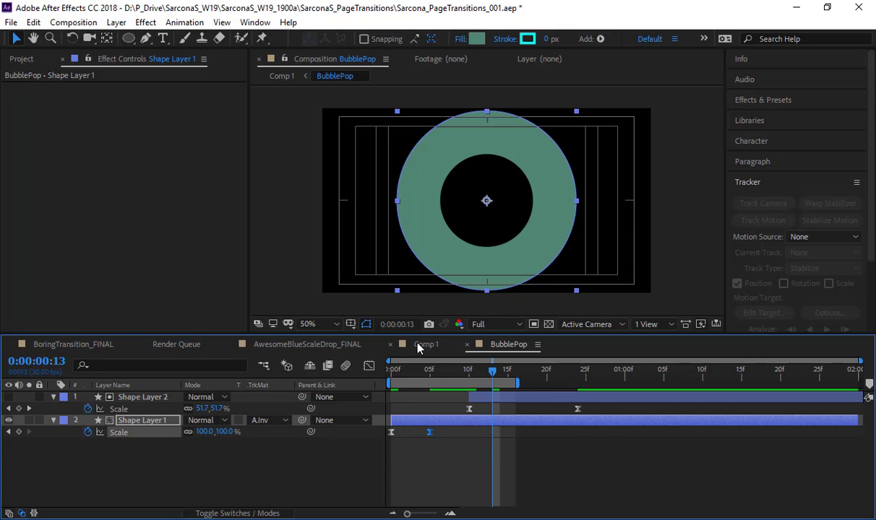
# Step: Return to Comp 1 and play the transition to check the retimed circles
pyautogui.click(425, 345)
pyautogui.press('space')
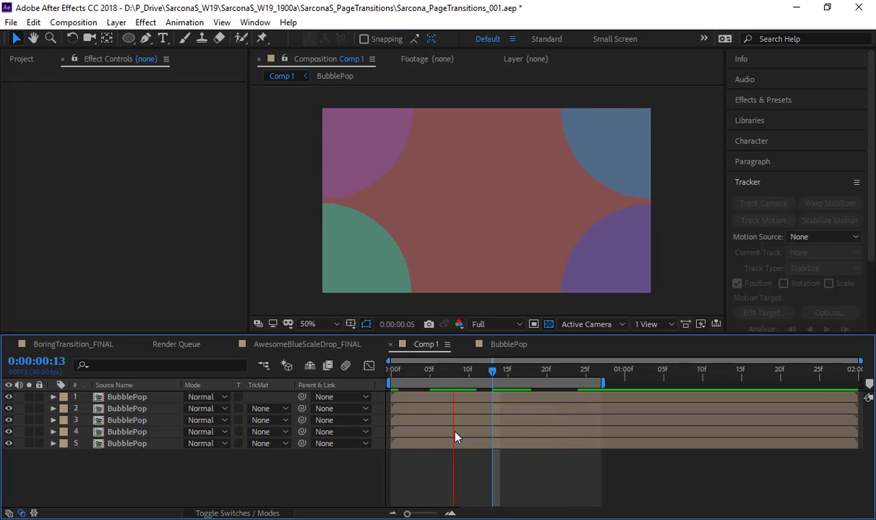
pyautogui.press('space')
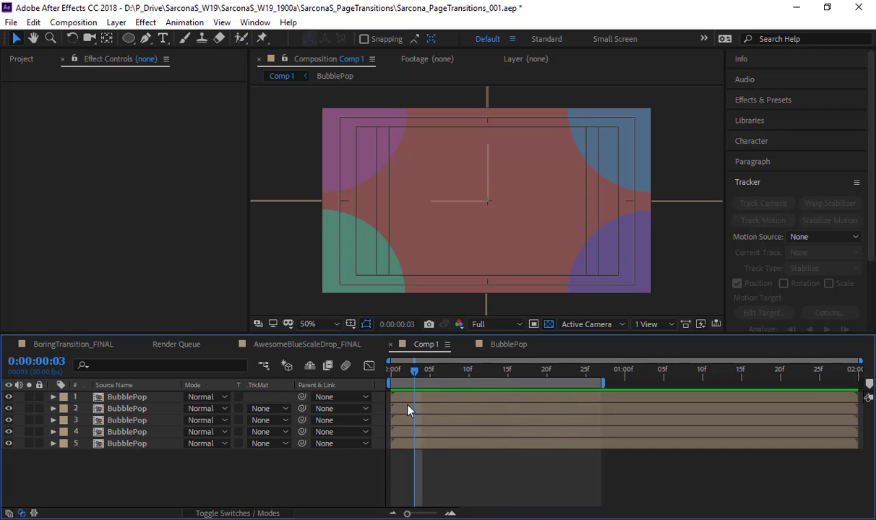
# Step: Stagger the BubblePop layers in Comp 1, starting layer 5 at frame 2, layer 1 at 3, layer 3 at 4 and layer 4 at 6, and preview
pyautogui.click(128, 443)
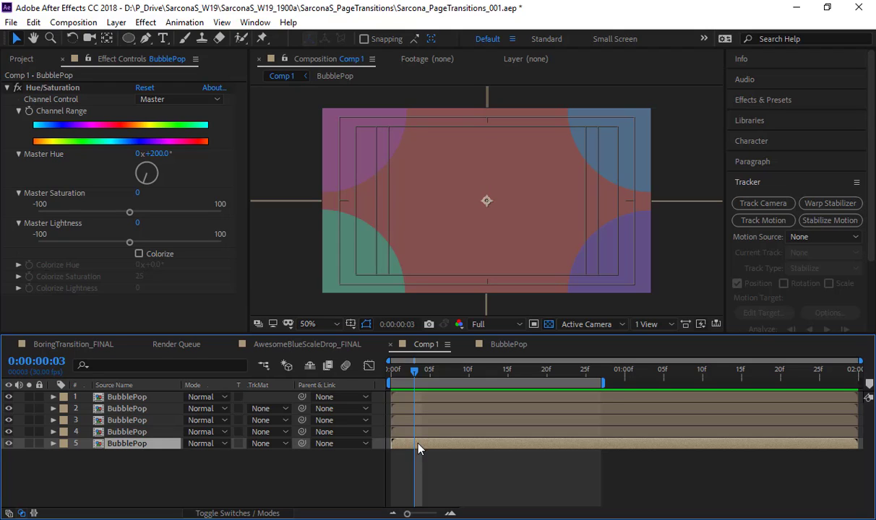
pyautogui.moveTo(418, 448); pyautogui.dragTo(474, 399)
pyautogui.click(450, 402)
pyautogui.moveTo(440, 433); pyautogui.dragTo(473, 434)
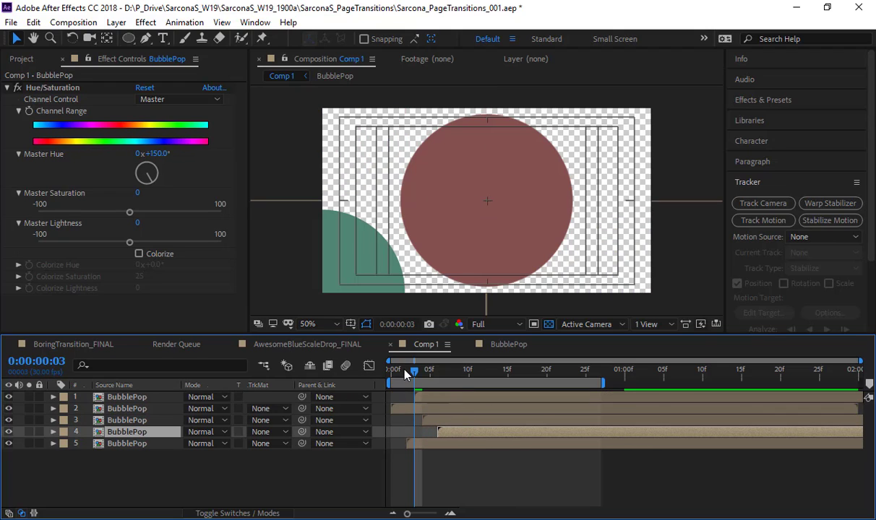
pyautogui.press('space')
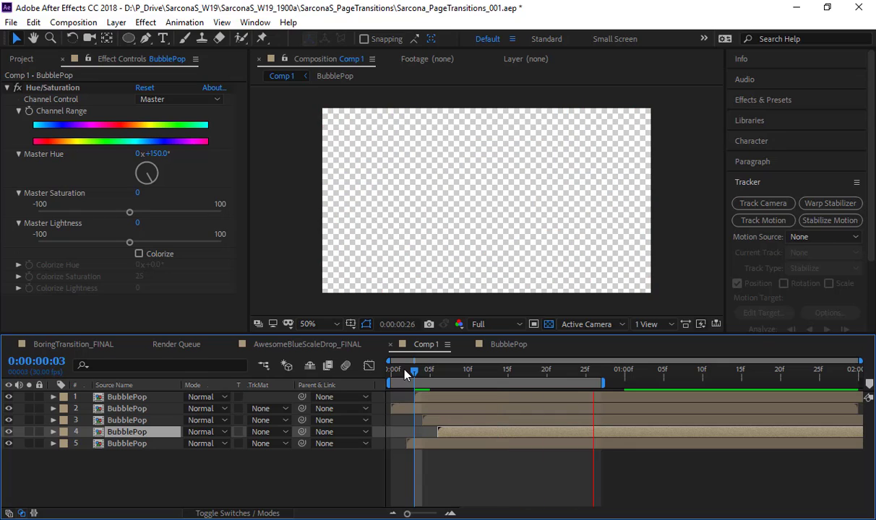
# Step: Enable motion blur for all five BubblePop layers and for Comp 1, and preview the transition from frame 0
pyautogui.moveTo(405, 370); pyautogui.dragTo(320, 353)
pyautogui.click(250, 512)
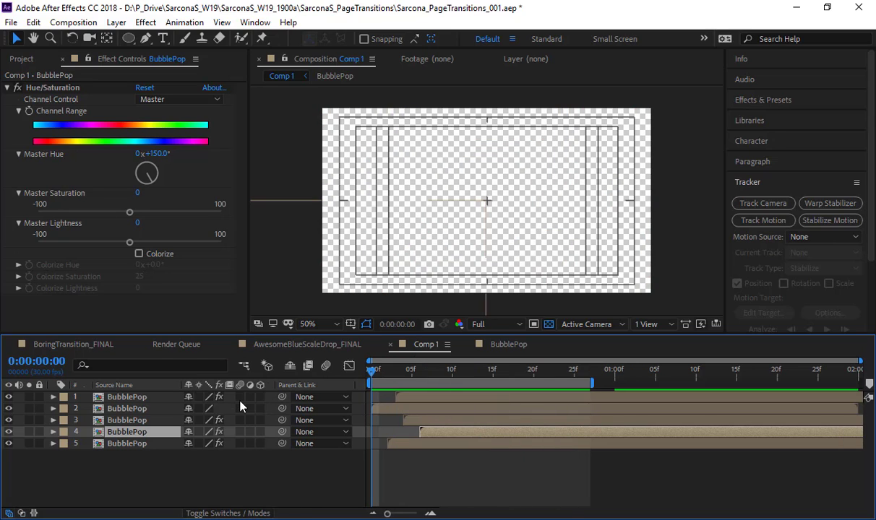
pyautogui.click(327, 365)
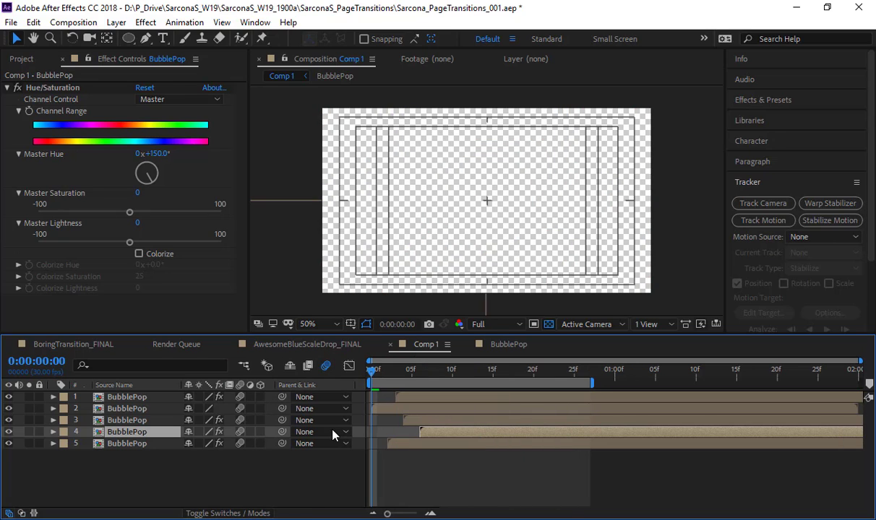
pyautogui.press('space')
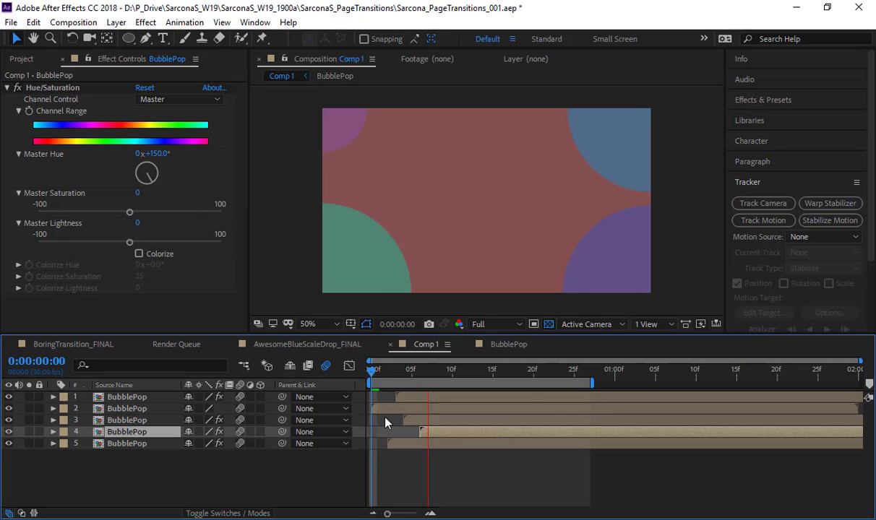
pyautogui.press('space')
# Step: Check the circles inside BubblePop, and compare frame 19 of Comp 1 with motion blur off and on
pyautogui.moveTo(490, 369); pyautogui.dragTo(464, 362)
pyautogui.click(509, 346)
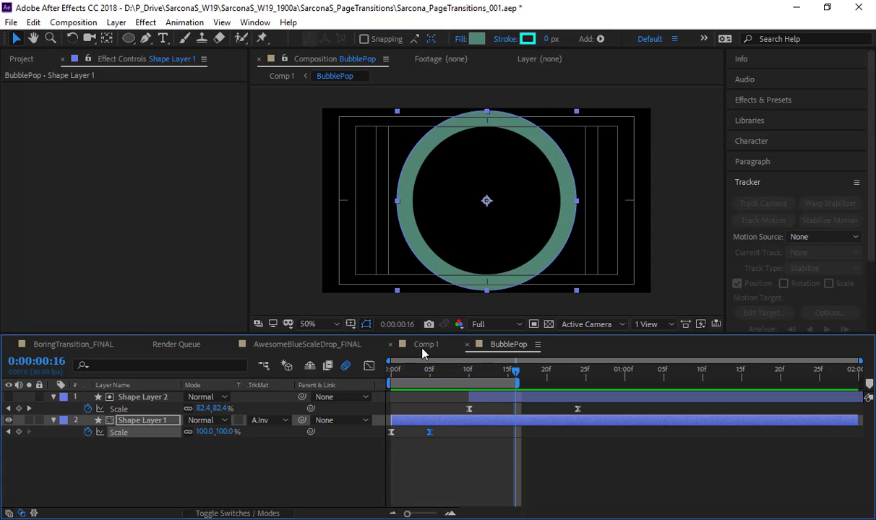
pyautogui.click(425, 344)
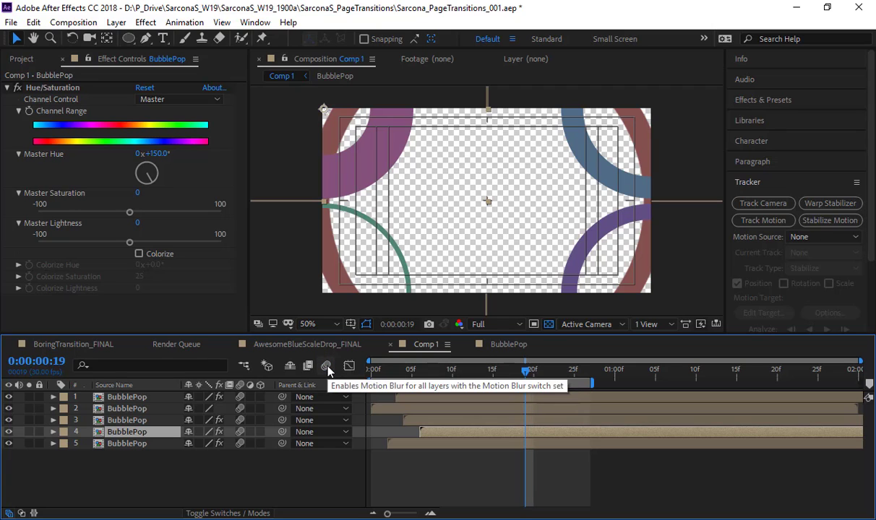
pyautogui.click(326, 366)
pyautogui.click(326, 366)
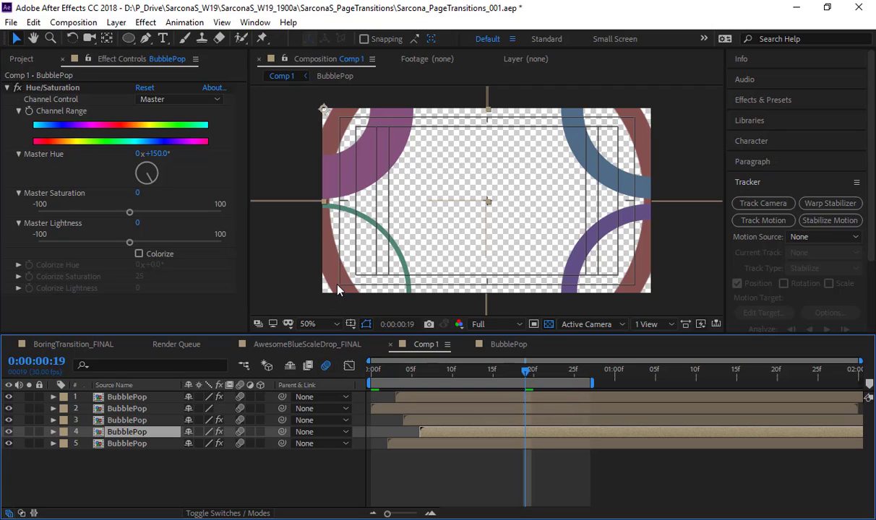
# Step: Compare the green circle's edge in Comp 1 up close with motion blur on and off, and disable the composition's motion blur
pyautogui.scroll(2, 331, 287)
pyautogui.press('space')
pyautogui.moveTo(323, 279); pyautogui.dragTo(534, 185)
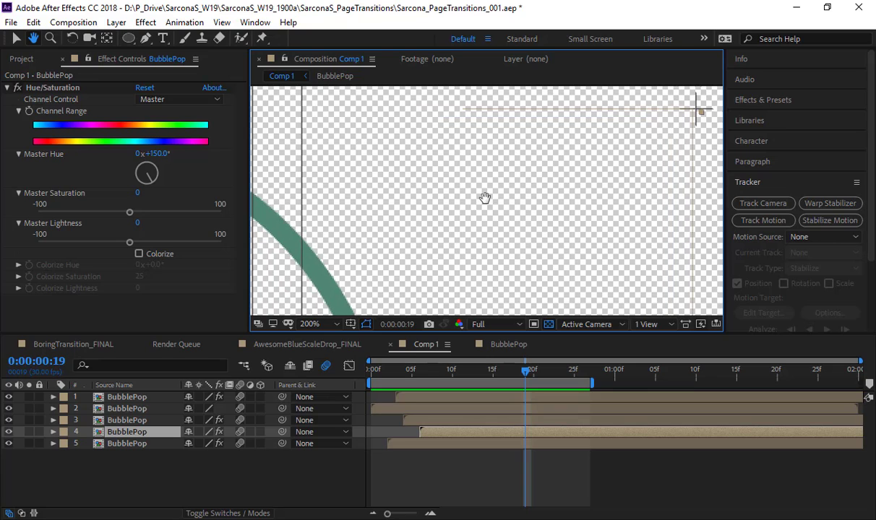
pyautogui.scroll(4, 561, 188)
pyautogui.moveTo(473, 222); pyautogui.dragTo(472, 222)
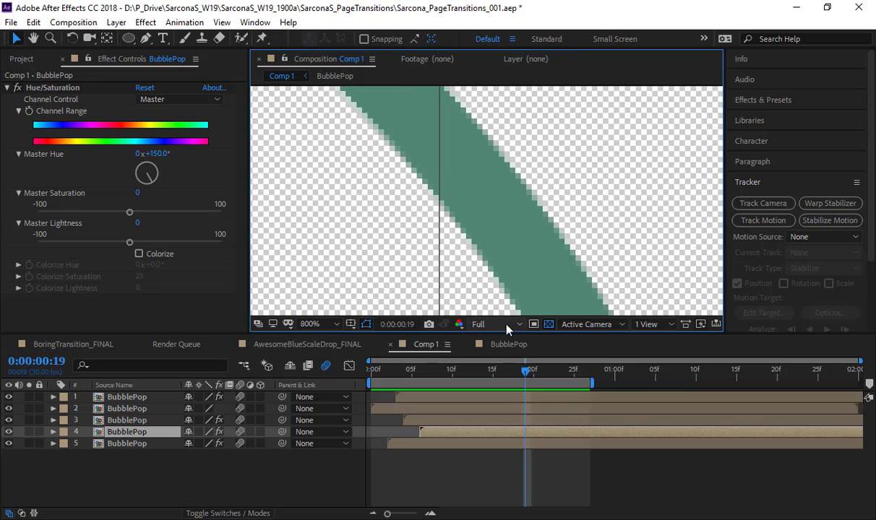
pyautogui.click(326, 367)
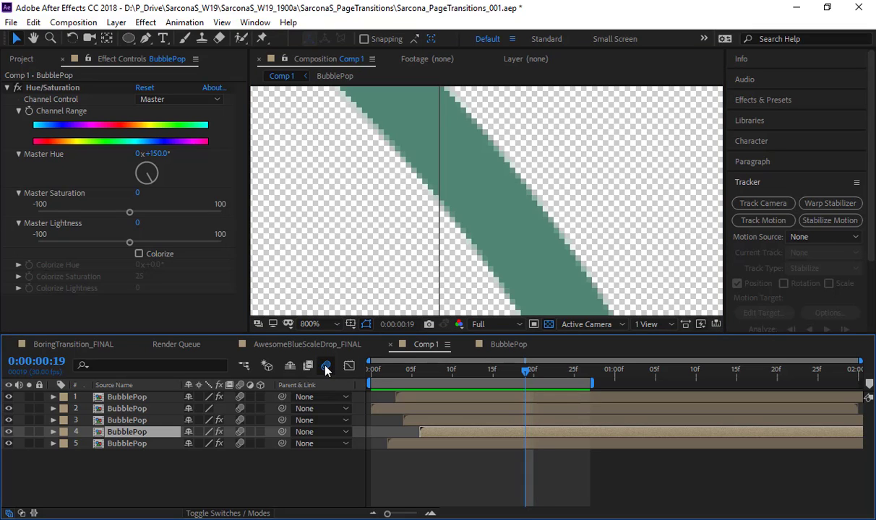
pyautogui.click(326, 367)
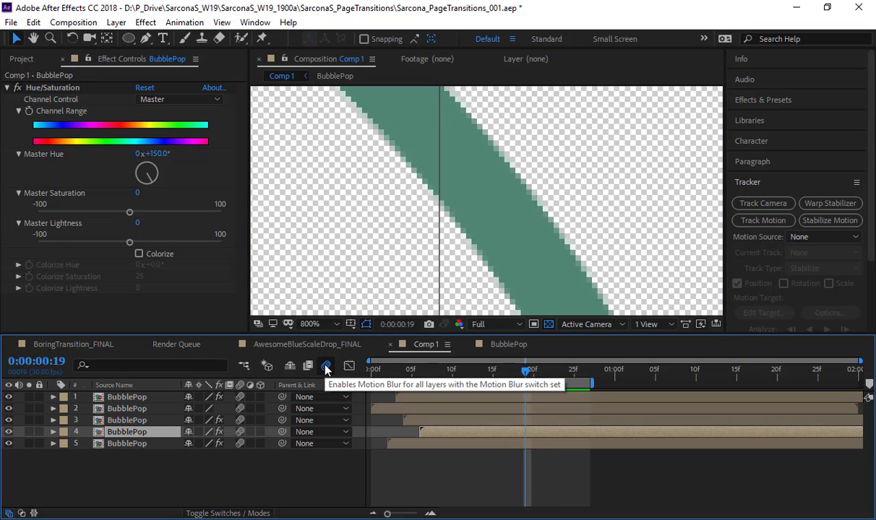
pyautogui.click(326, 366)
pyautogui.scroll(-8, 518, 254)
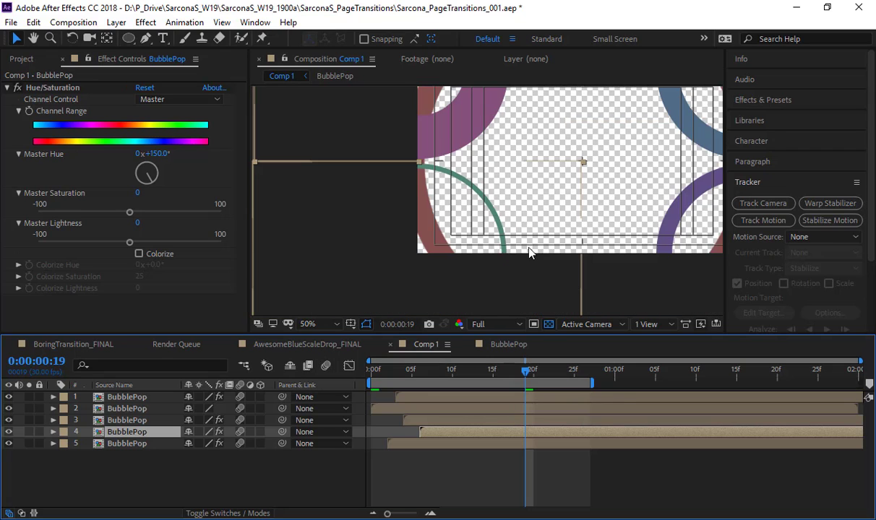
pyautogui.moveTo(495, 263); pyautogui.dragTo(395, 305)
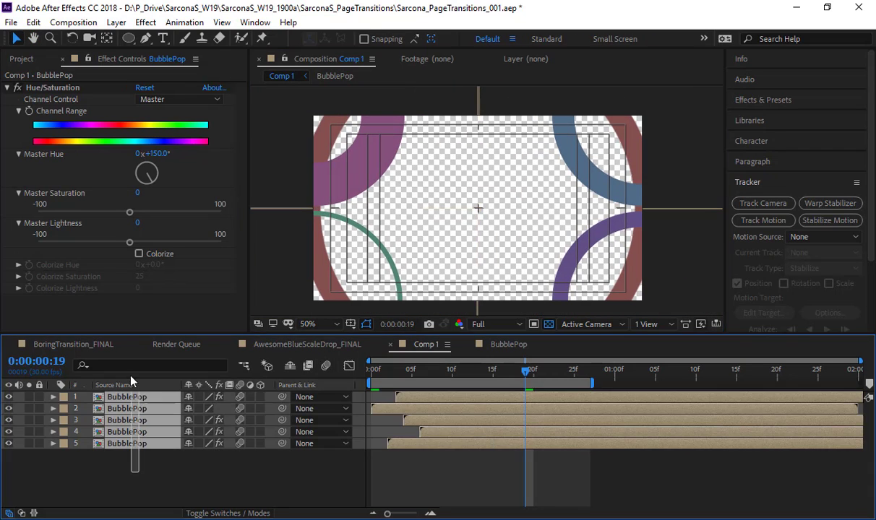
# Step: Enable motion blur inside BubblePop for Shape Layer 1, Shape Layer 2 and the composition itself
pyautogui.hotkey('ctrl', 'a')
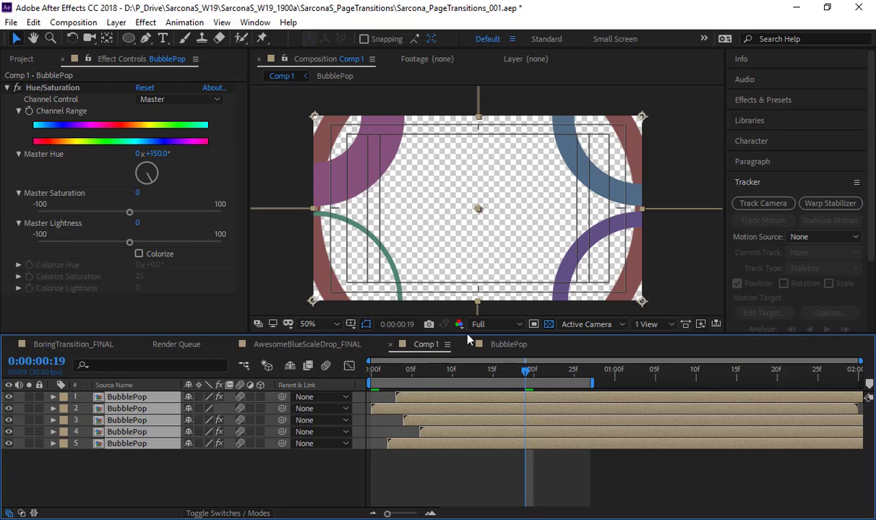
pyautogui.click(507, 345)
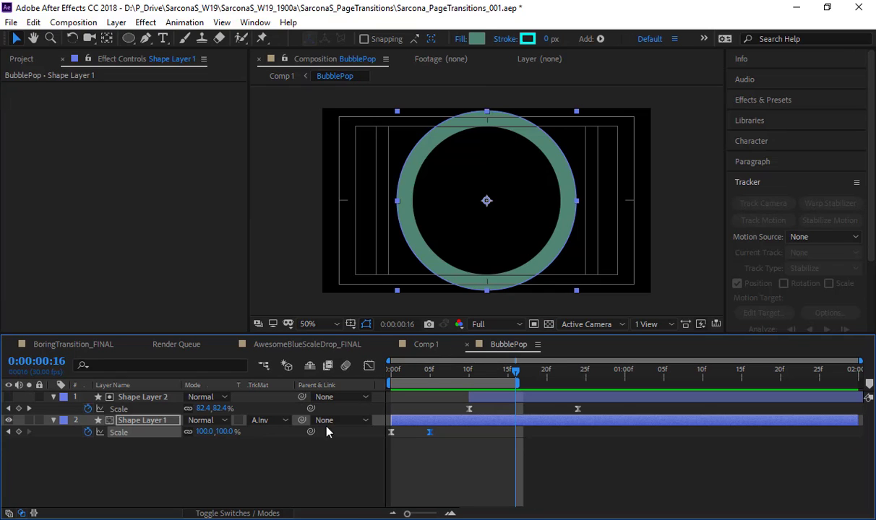
pyautogui.click(242, 512)
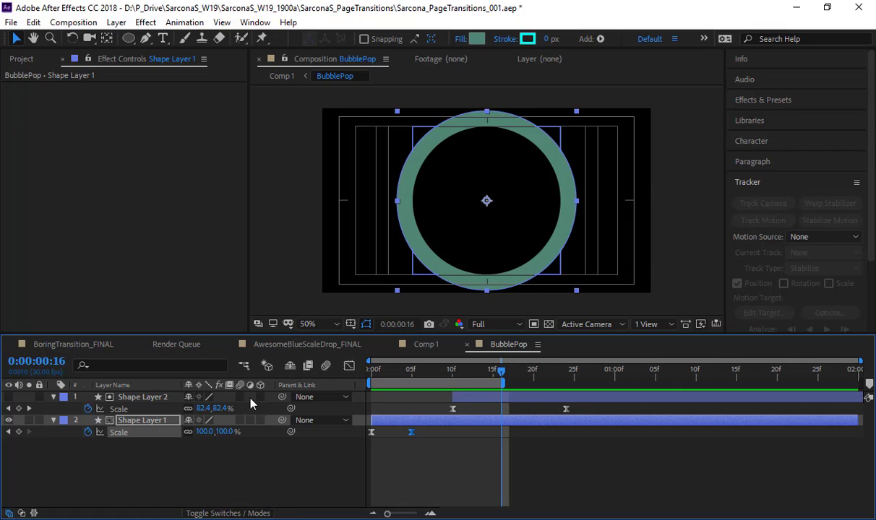
pyautogui.click(240, 396)
pyautogui.click(240, 420)
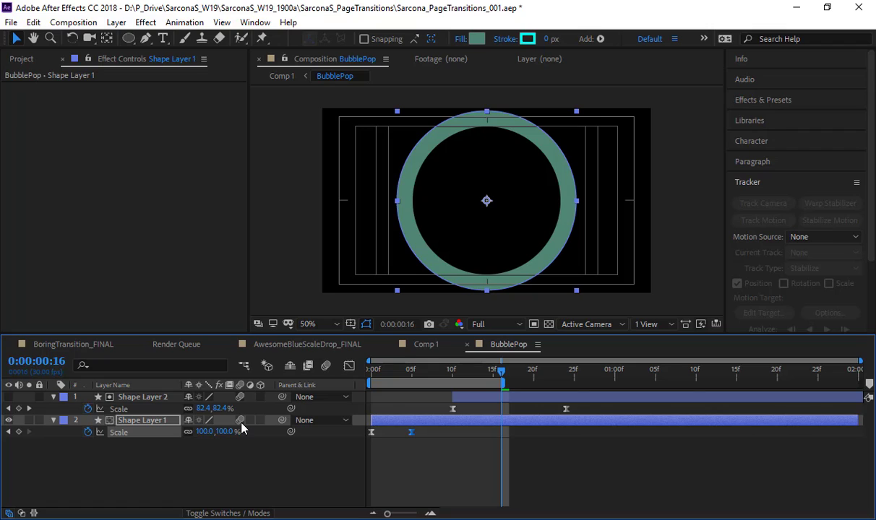
pyautogui.click(331, 372)
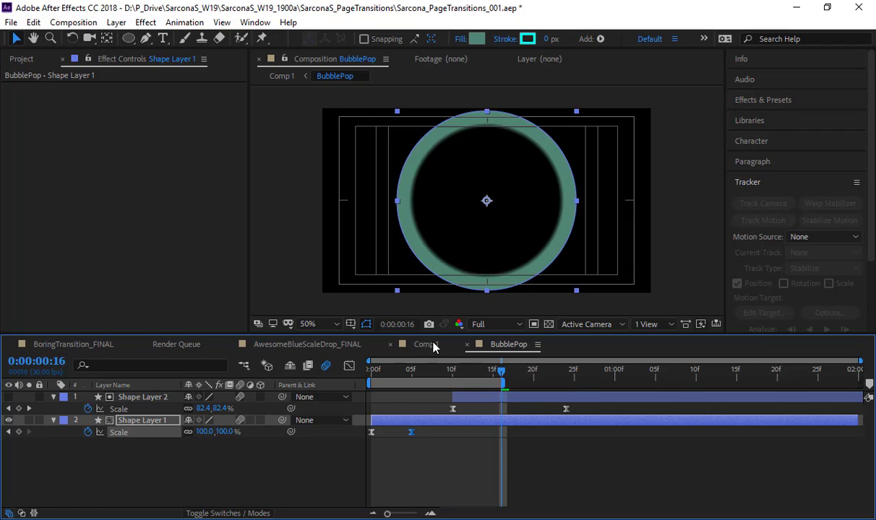
# Step: Check the blurred circle at frames 11 and 1 of BubblePop, and preview the transition in Comp 1
pyautogui.click(460, 369)
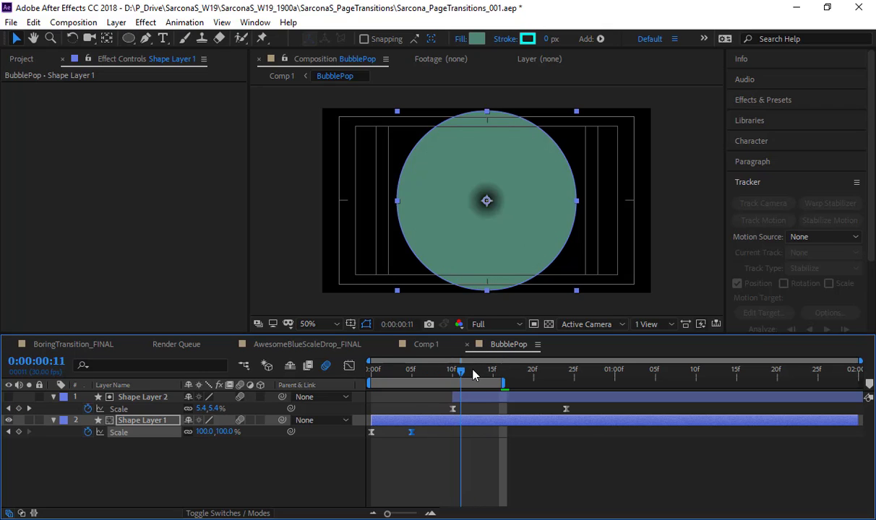
pyautogui.moveTo(473, 373); pyautogui.dragTo(379, 369)
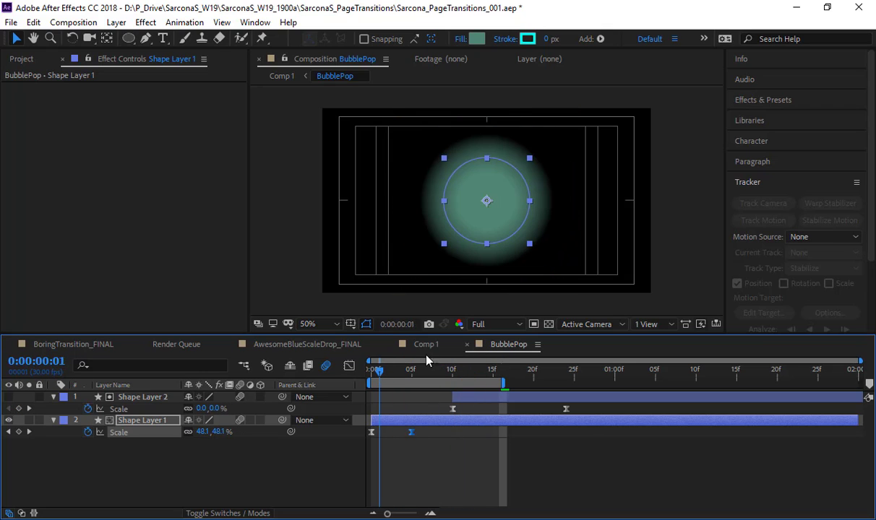
pyautogui.click(426, 344)
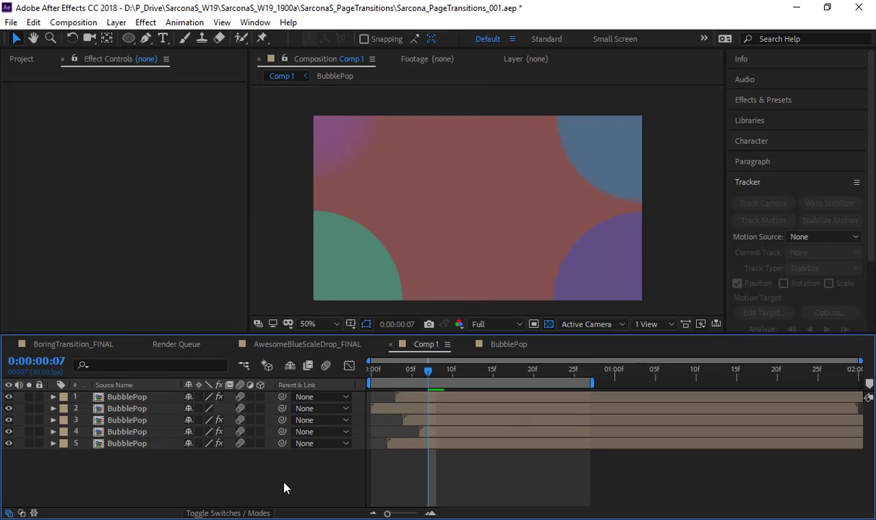
pyautogui.press('space')
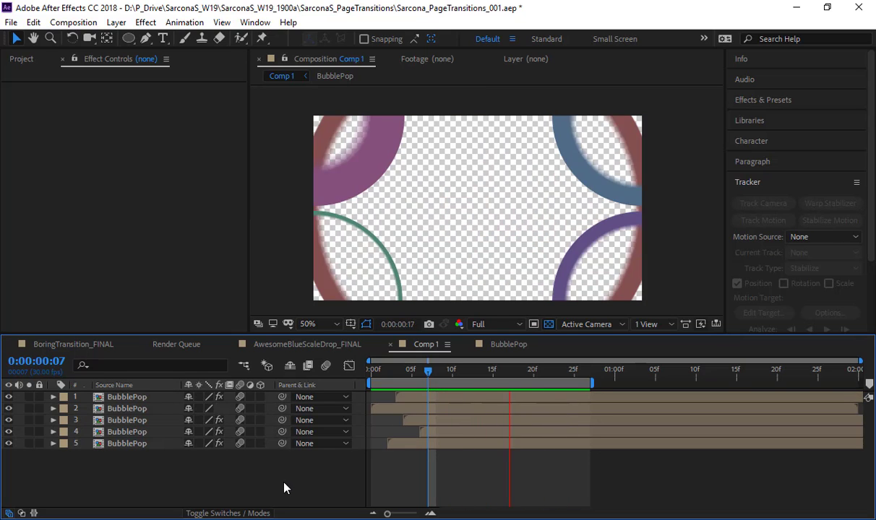
pyautogui.press('space')
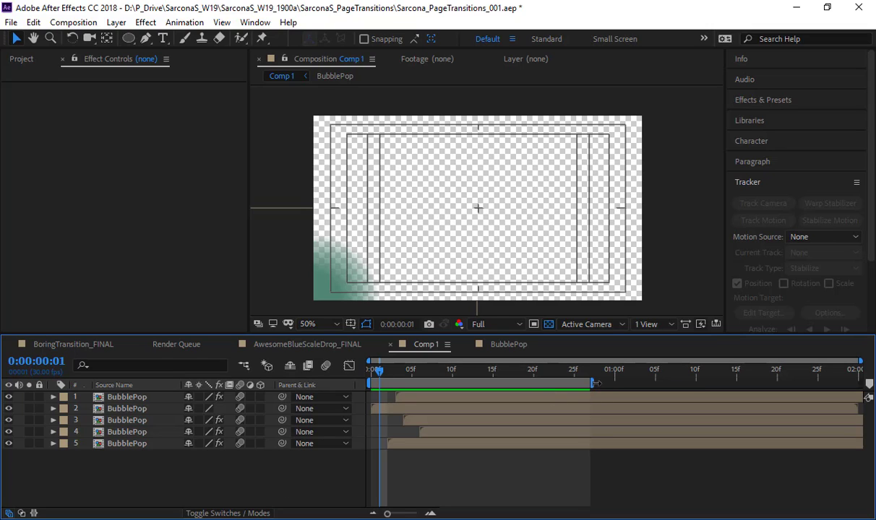
# Step: Extend Comp 1's work area end to about 0:00:01:02 and scrub from frame 0 to frame 29
pyautogui.moveTo(599, 388); pyautogui.dragTo(641, 388)
pyautogui.click(372, 372)
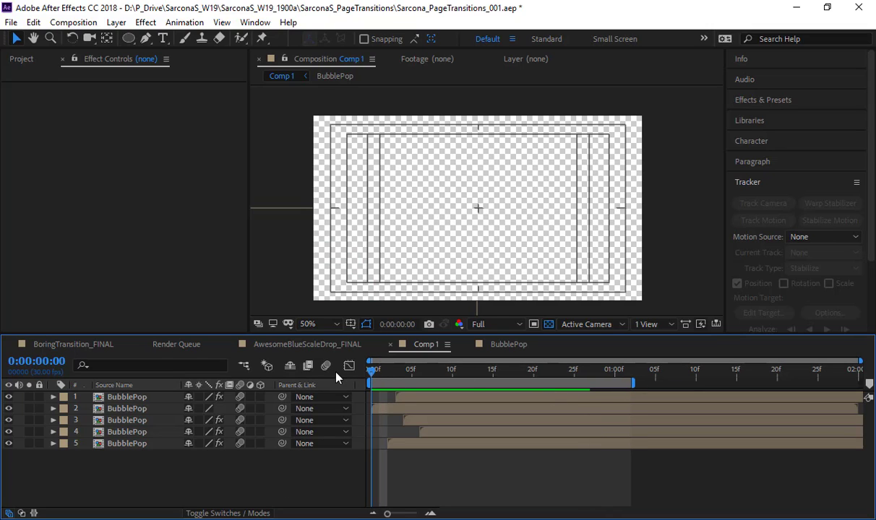
pyautogui.moveTo(371, 379); pyautogui.dragTo(609, 384)
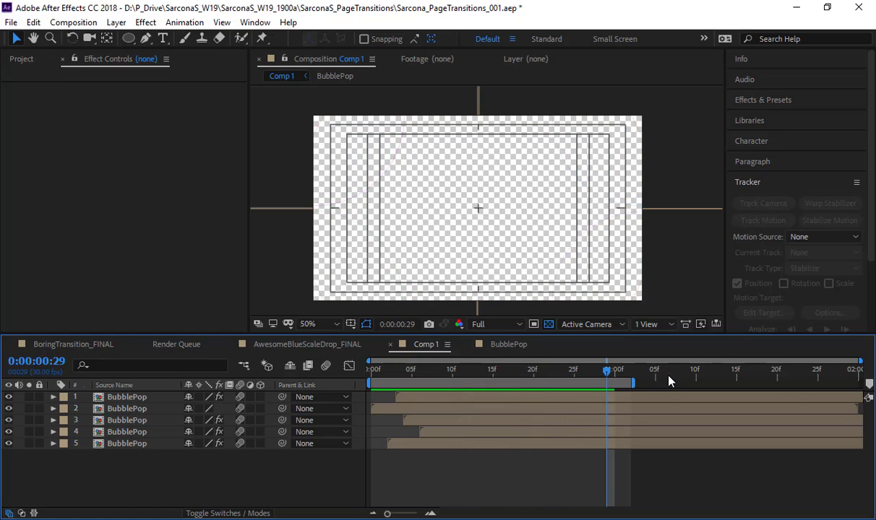
# Step: Rename Comp 1 in the project as BubblePopTrans_FINAL
pyautogui.click(22, 59)
pyautogui.click(47, 223)
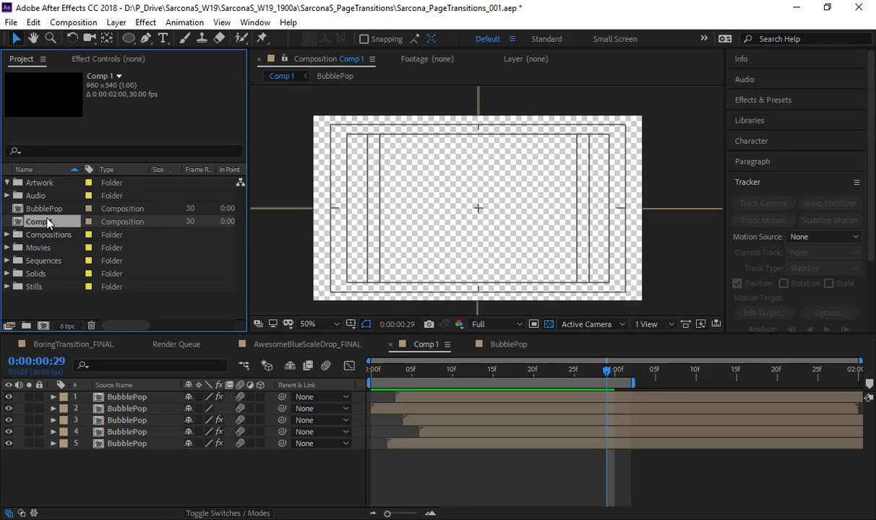
pyautogui.press('Return')
pyautogui.write('BUBB')
pyautogui.press('BackSpace')
pyautogui.press('BackSpace')
pyautogui.press('BackSpace')
pyautogui.write('ubblePop_Trans_FINAL')
pyautogui.press('Return')
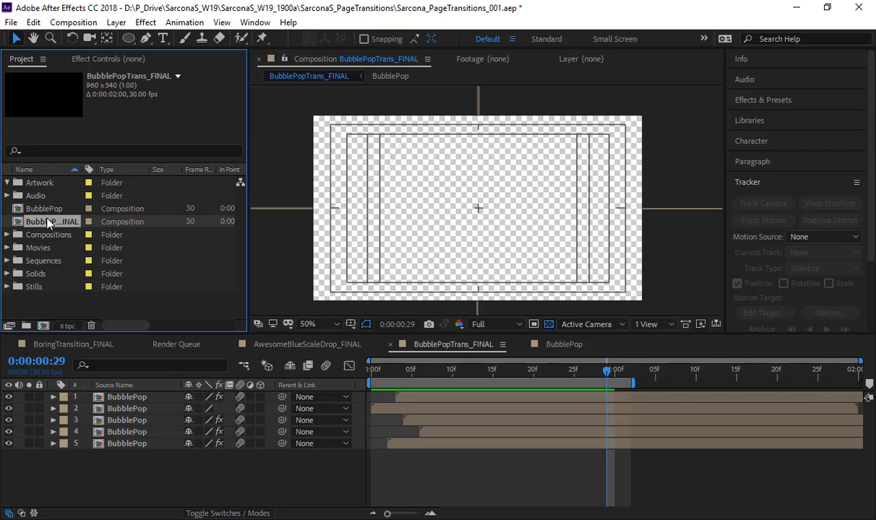
# Step: Move BubblePop and BubblePopTrans_FINAL into the Compositions folder
pyautogui.keyDown('shift'); pyautogui.click(44, 210); pyautogui.keyUp('shift')
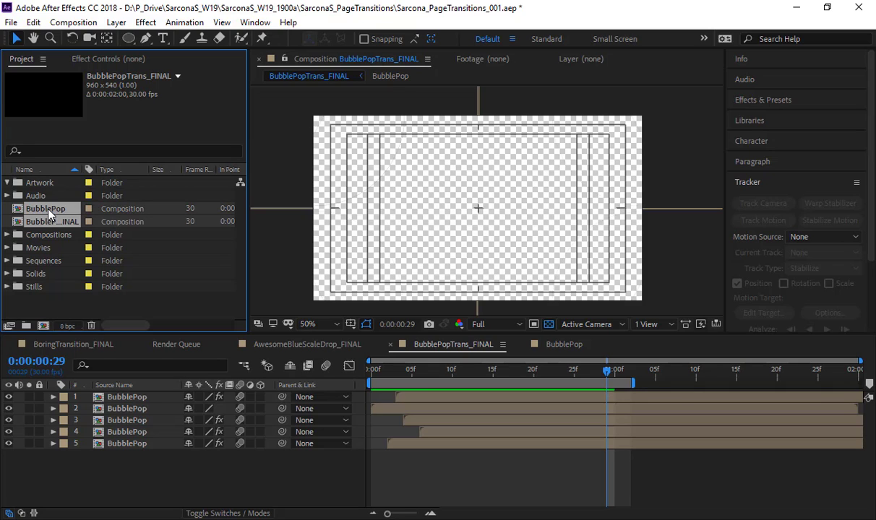
pyautogui.moveTo(44, 211); pyautogui.dragTo(42, 236)
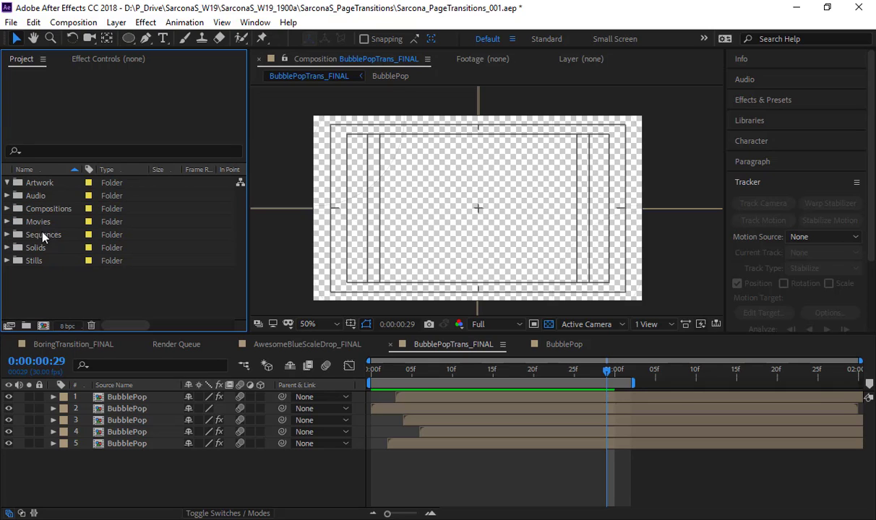
pyautogui.click(5, 209)
pyautogui.click(6, 209)
# Step: Create a new composition named Comp 1 at 960 x 540 px, 30 fps, with a two-second duration
pyautogui.click(73, 23)
pyautogui.click(77, 36)
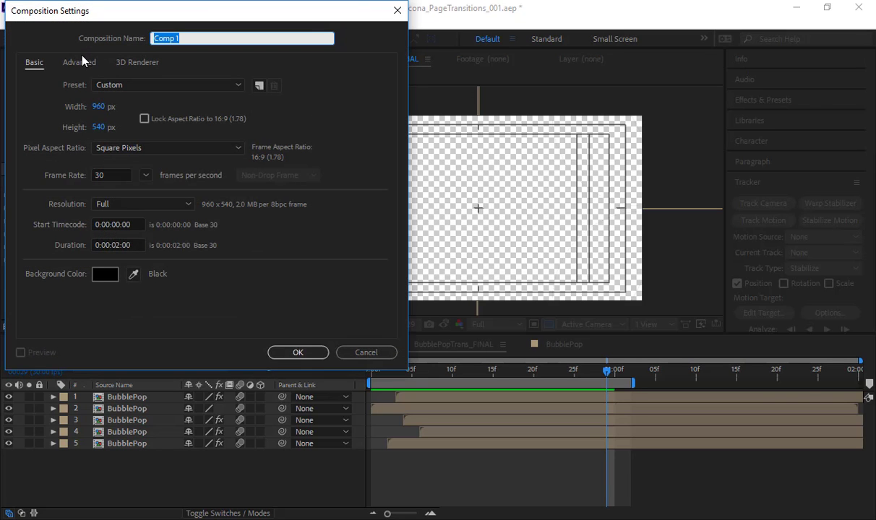
pyautogui.press('Return')
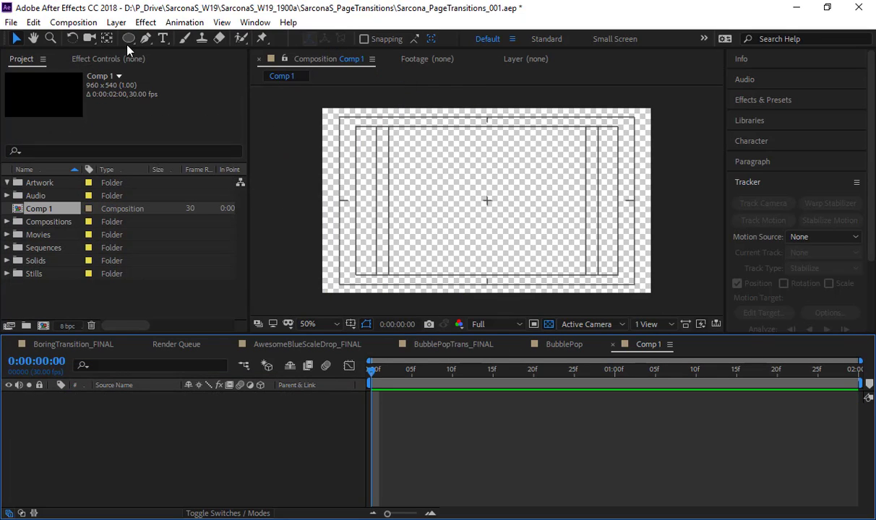
# Step: Add a green ellipse shape layer that fills the whole Comp 1 frame, using the Ellipse tool
pyautogui.moveTo(128, 38); pyautogui.dragTo(160, 70)
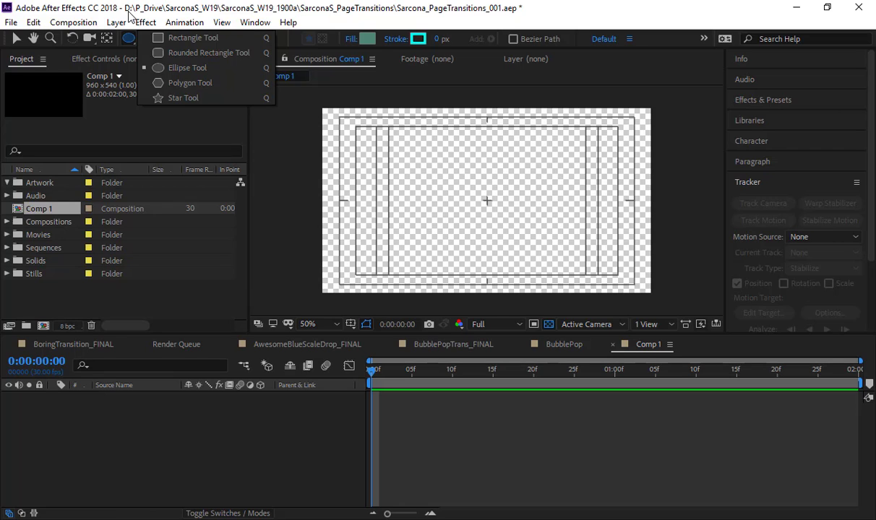
pyautogui.click(173, 69)
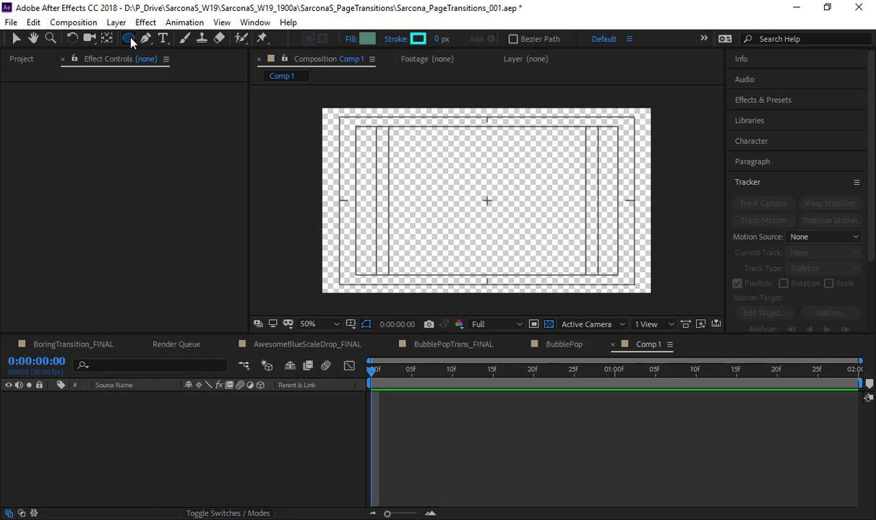
pyautogui.click(21, 58)
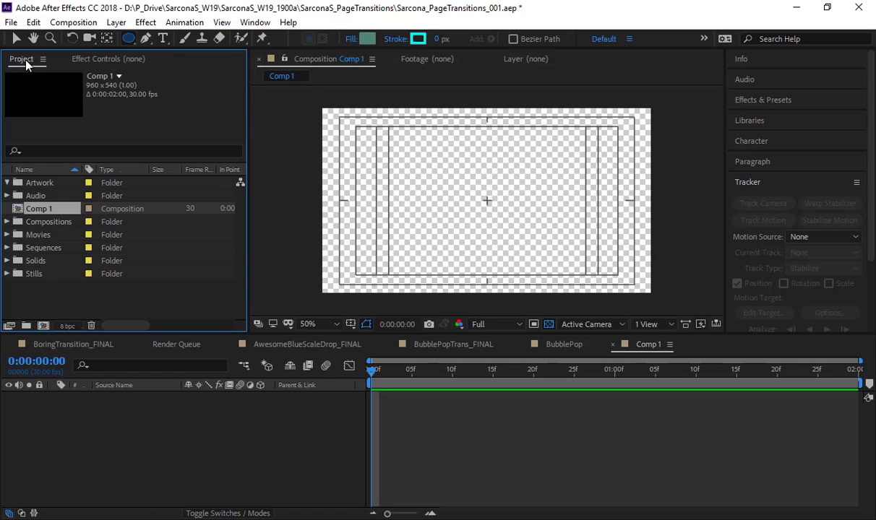
pyautogui.click(131, 40)
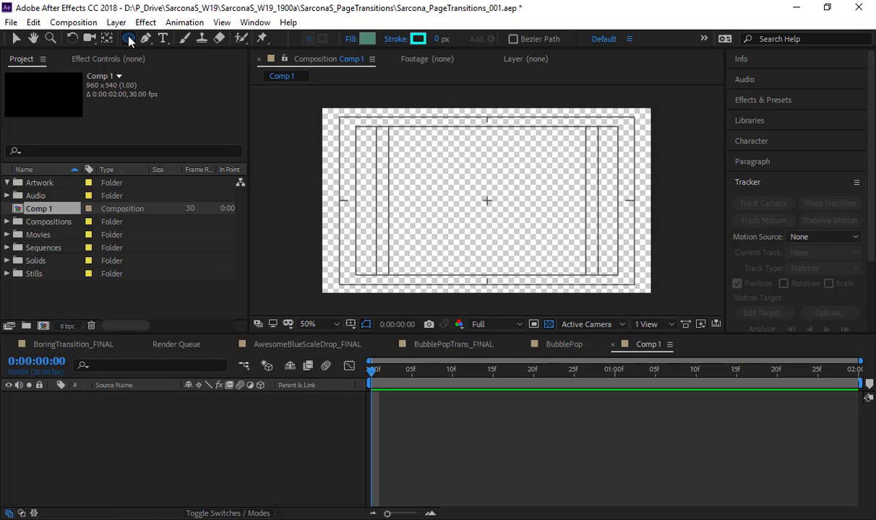
pyautogui.click(18, 39)
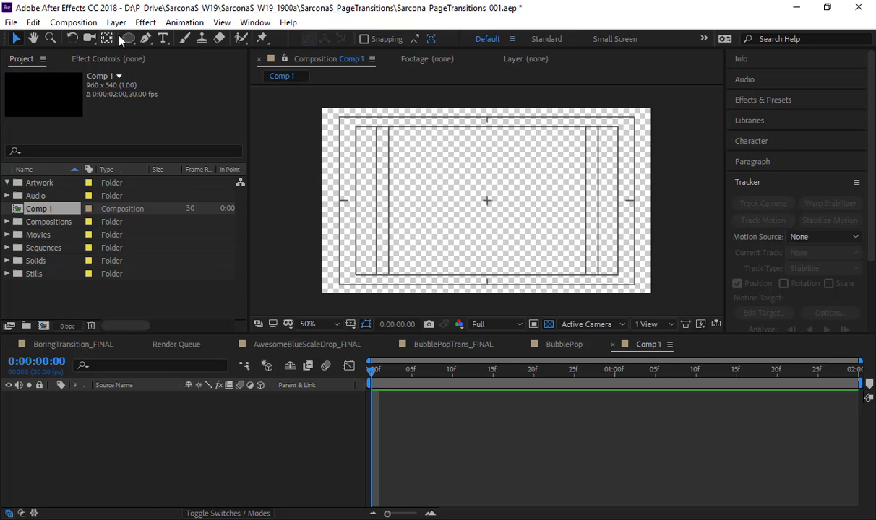
pyautogui.click(127, 40)
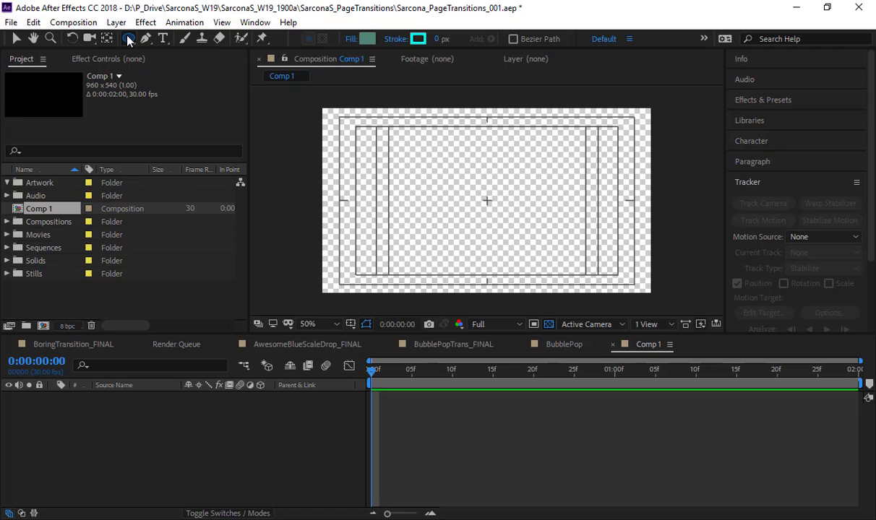
pyautogui.click(272, 438)
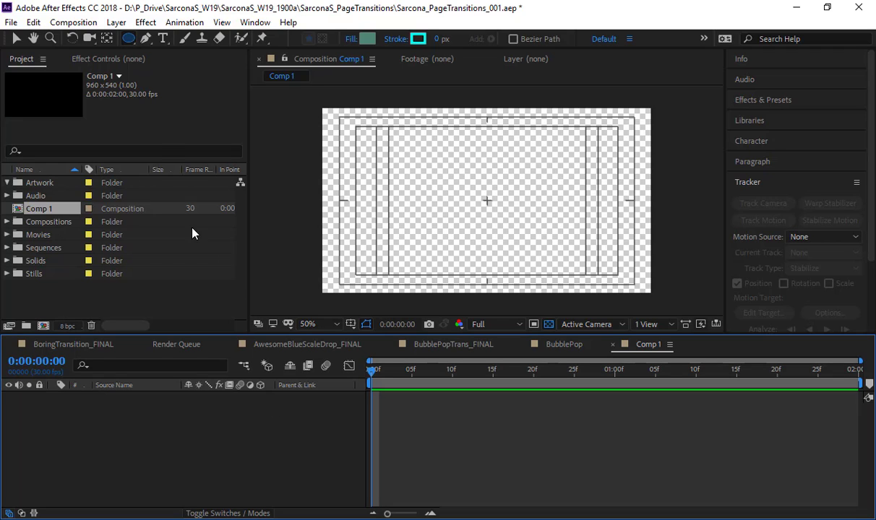
pyautogui.doubleClick(128, 38)
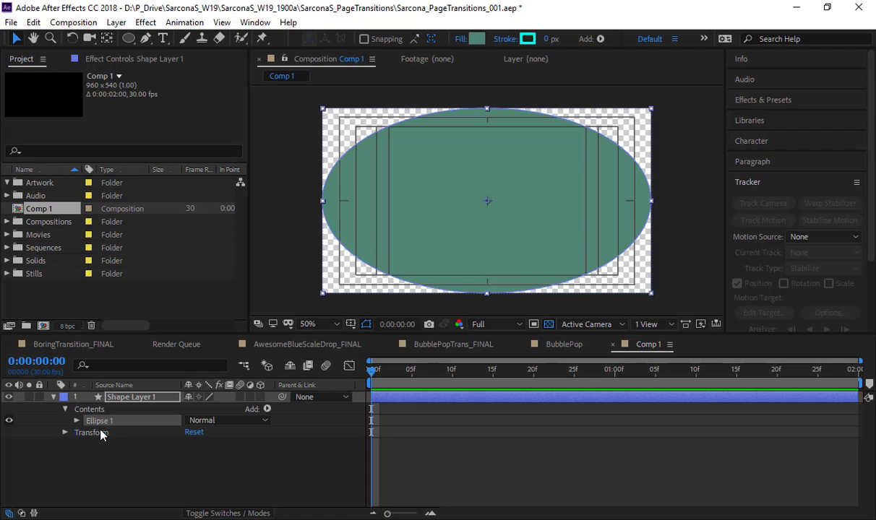
# Step: Set the ellipse layer's Scale to 57% horizontally, leaving the vertical scale at 100%, to make it look circular
pyautogui.click(77, 422)
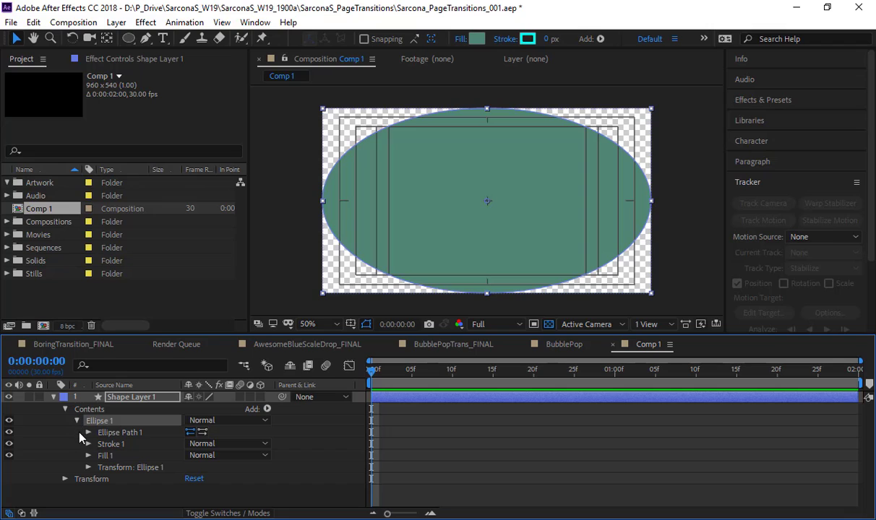
pyautogui.click(88, 433)
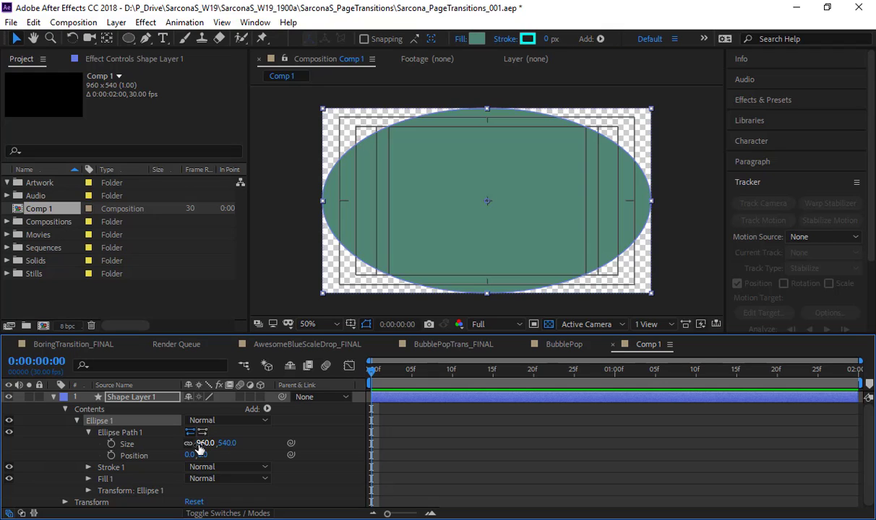
pyautogui.press('s')
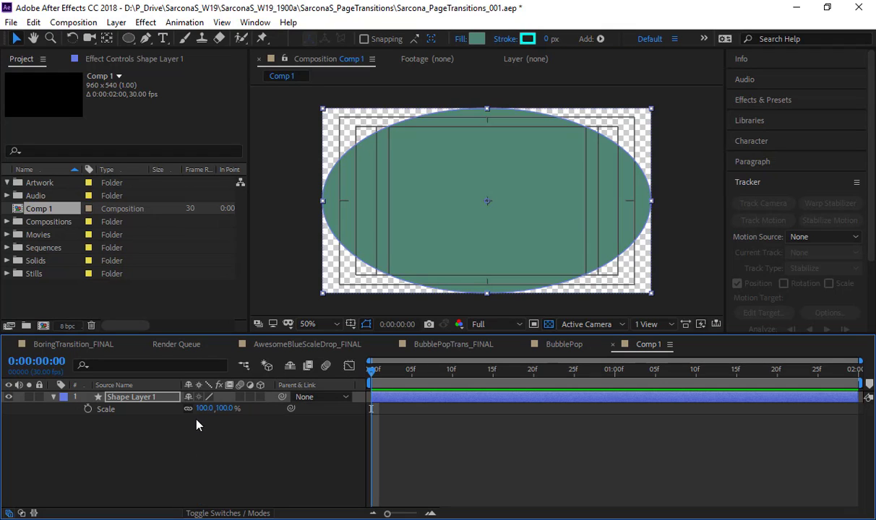
pyautogui.moveTo(198, 409); pyautogui.dragTo(172, 410)
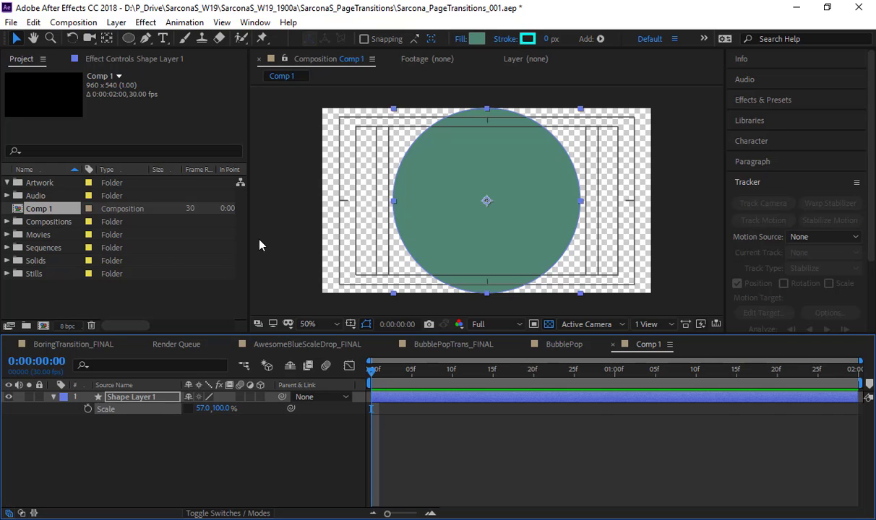
# Step: Change the shape's solid fill color to bright red, FF3B3B
pyautogui.click(463, 39)
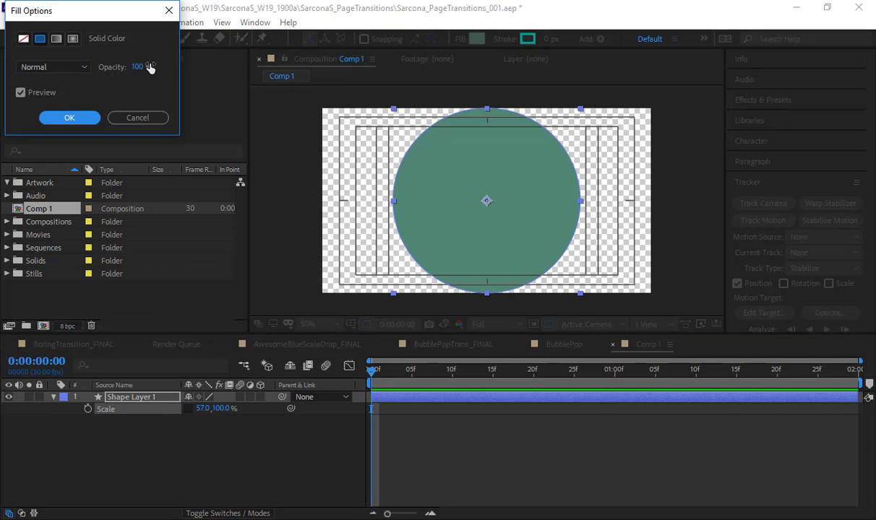
pyautogui.click(90, 120)
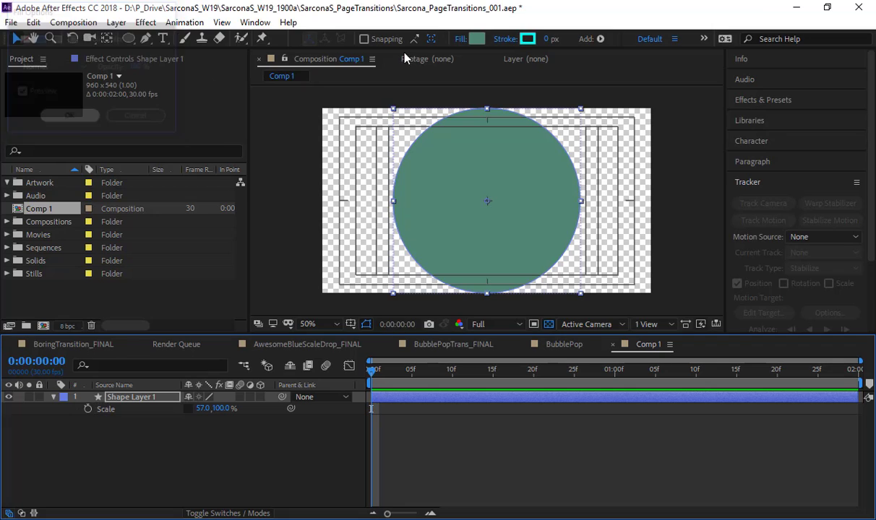
pyautogui.click(476, 39)
pyautogui.moveTo(150, 94); pyautogui.dragTo(211, 32)
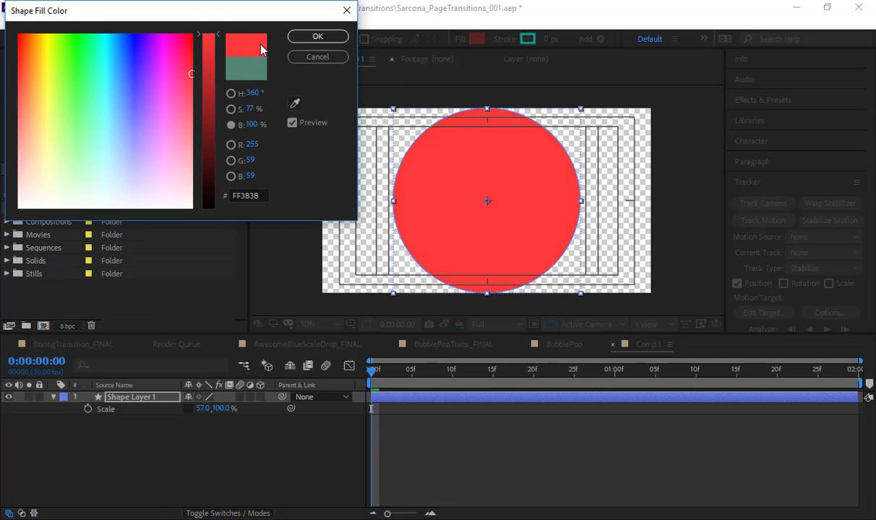
pyautogui.click(317, 36)
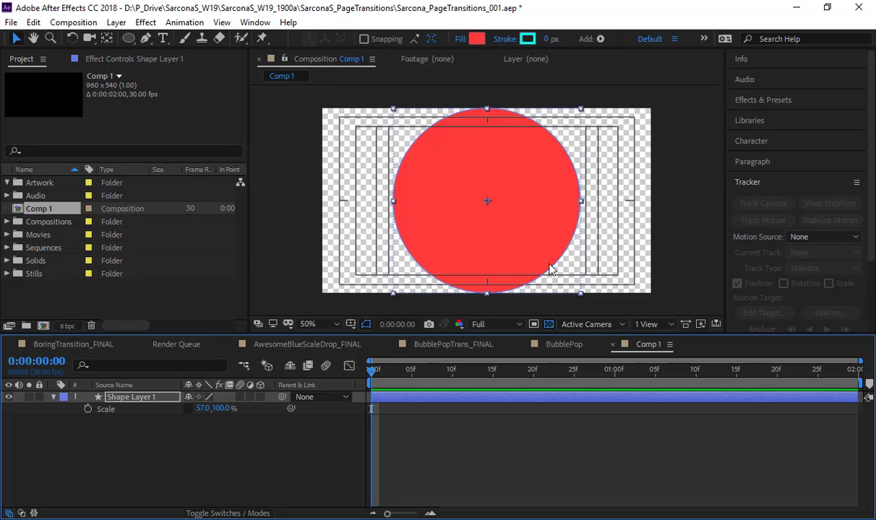
# Step: Turn off the transparency grid and set the shape's cyan stroke width to 27 px
pyautogui.click(548, 324)
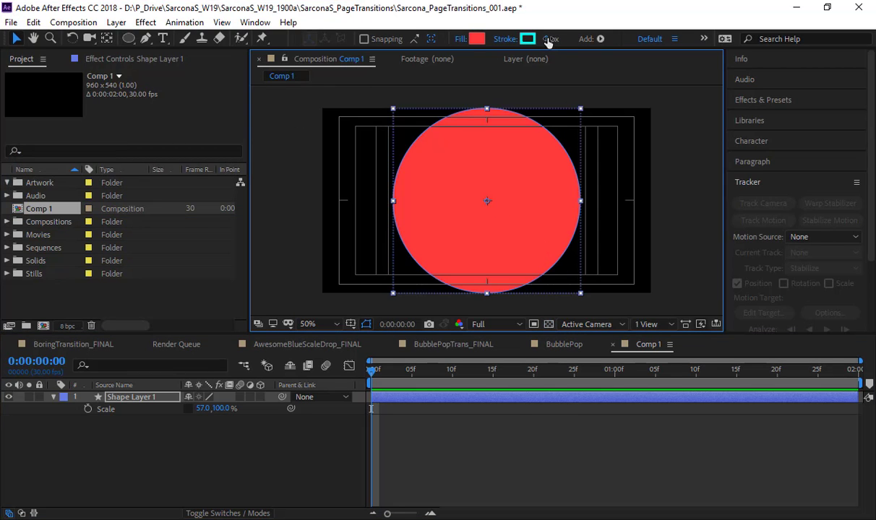
pyautogui.moveTo(549, 42); pyautogui.dragTo(579, 44)
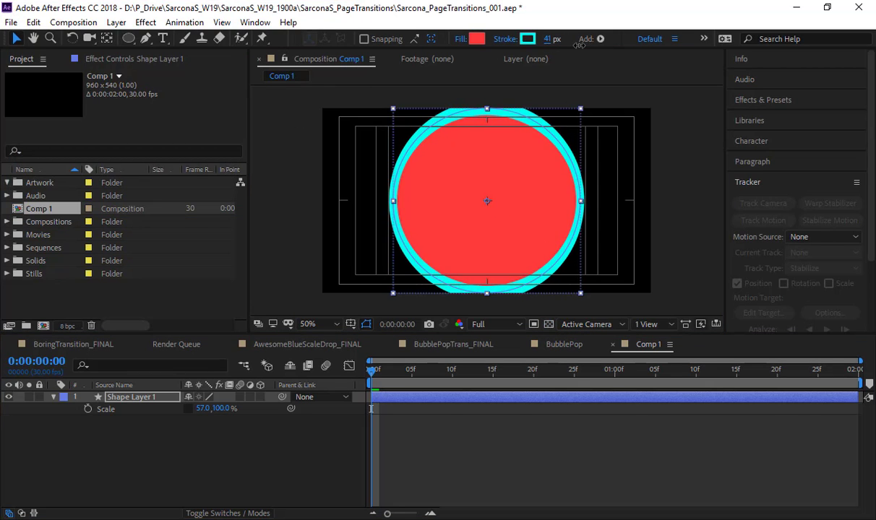
pyautogui.click(672, 138)
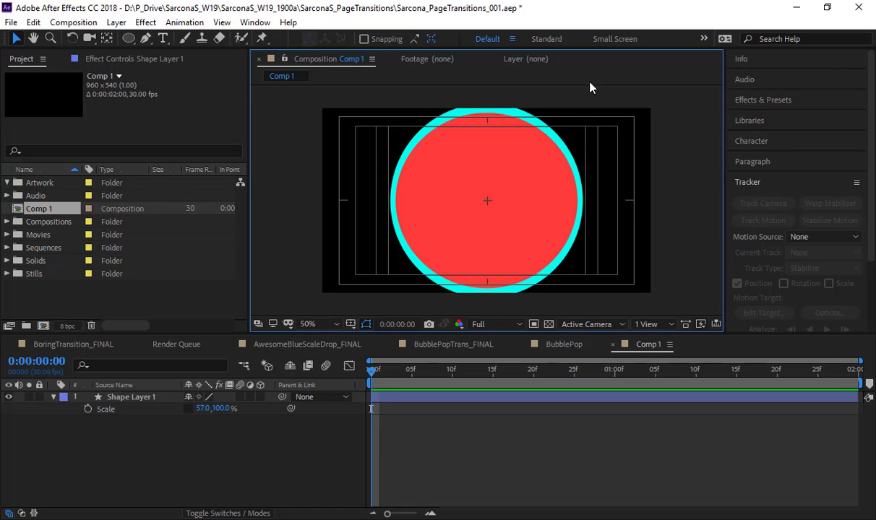
# Step: Set Shape Layer 1's horizontal scale back to 100%
pyautogui.moveTo(203, 409); pyautogui.dragTo(209, 408)
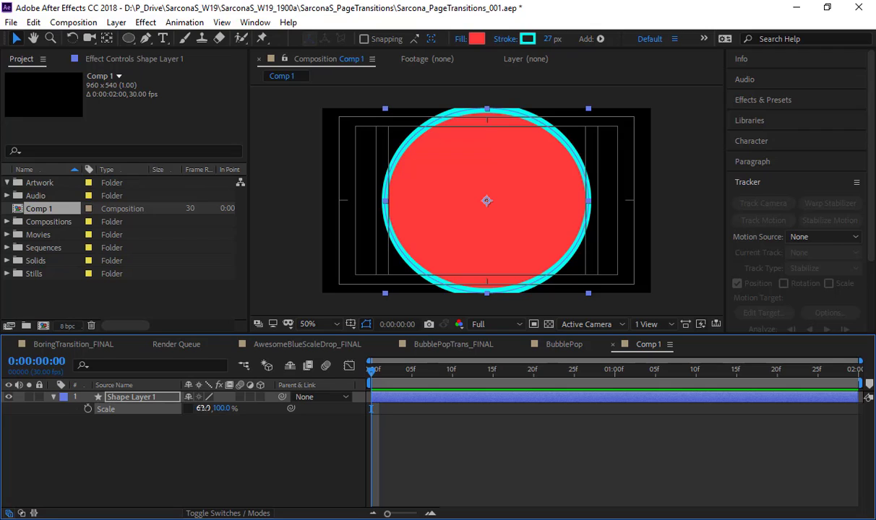
pyautogui.click(203, 408)
pyautogui.write('100')
pyautogui.press('Return')
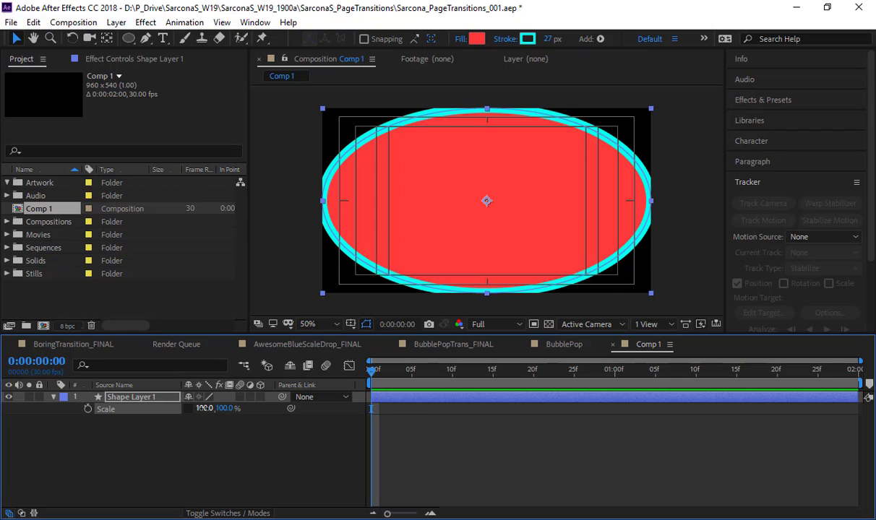
# Step: Make the ellipse a true circle by setting its Ellipse Path 1 size to 540 x 540
pyautogui.click(57, 397)
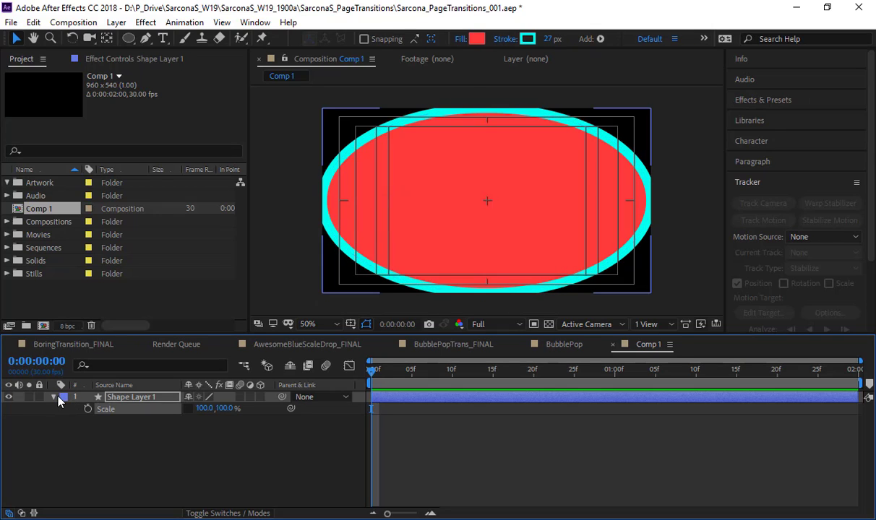
pyautogui.click(53, 397)
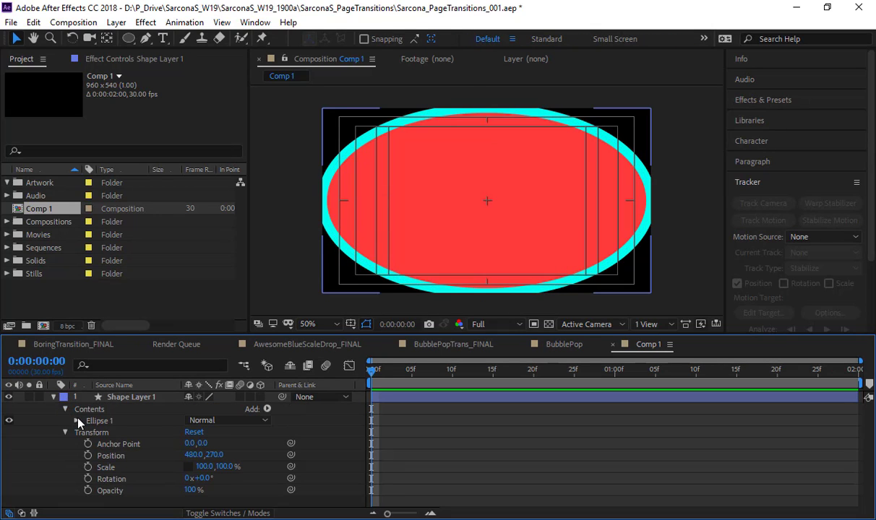
pyautogui.click(77, 421)
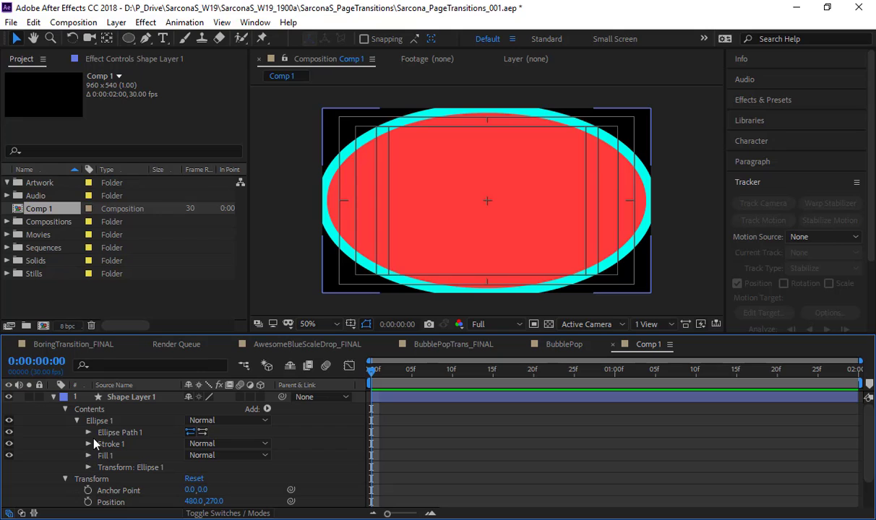
pyautogui.click(88, 432)
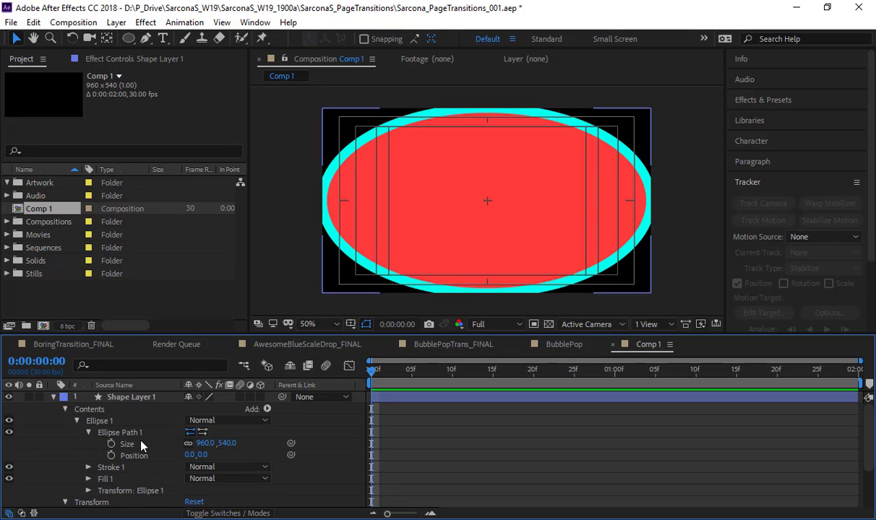
pyautogui.click(206, 444)
pyautogui.write('540')
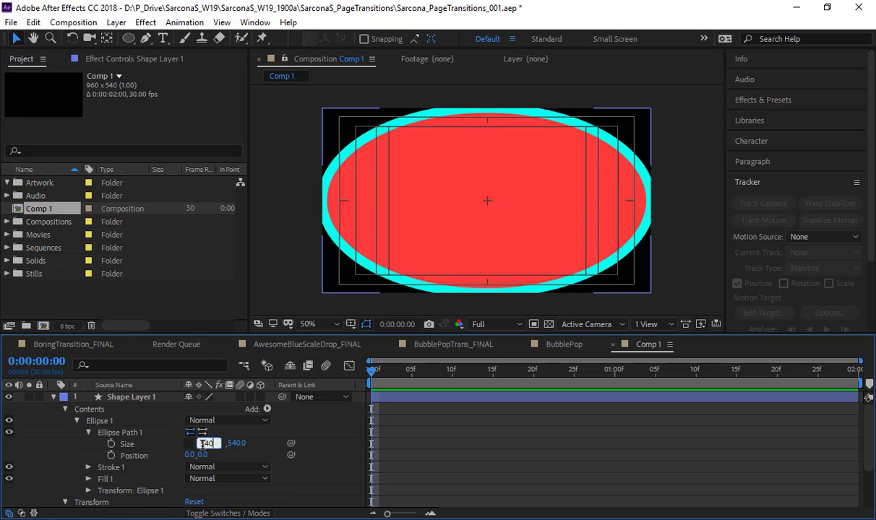
pyautogui.press('Return')
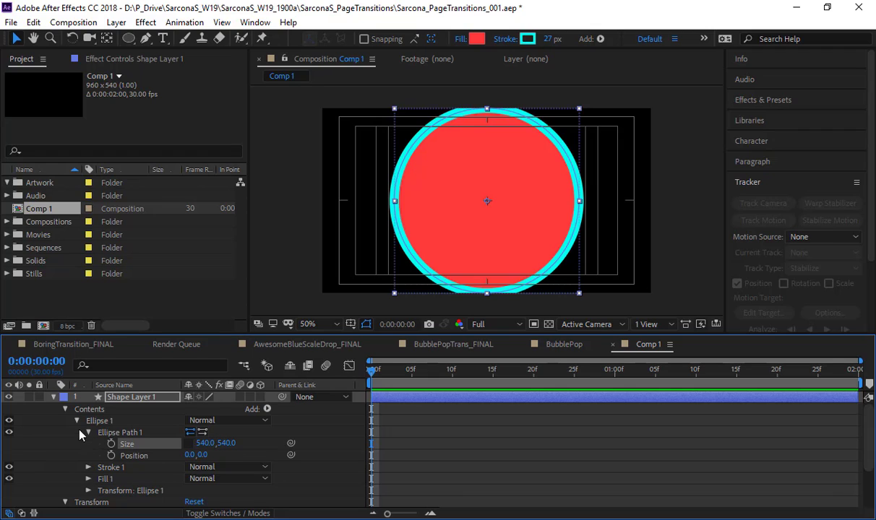
pyautogui.click(65, 409)
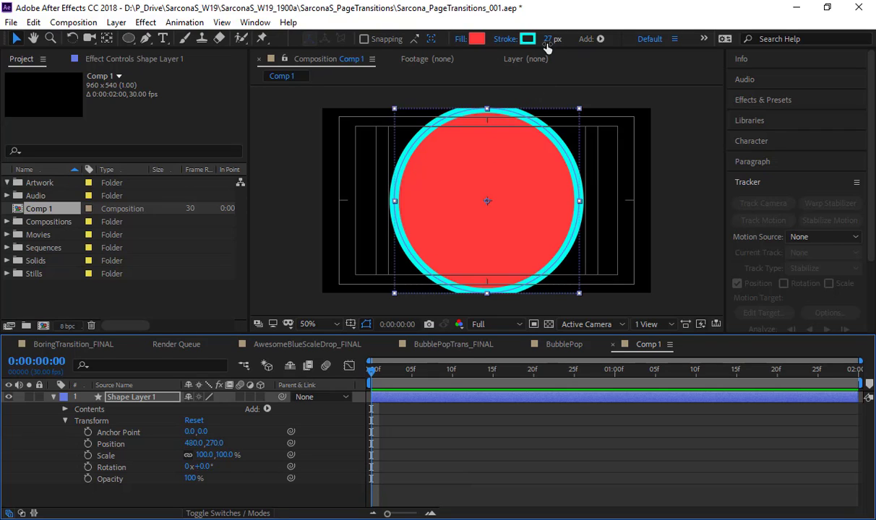
# Step: Set the circle's fill to None and increase its stroke width to 540 px
pyautogui.click(462, 39)
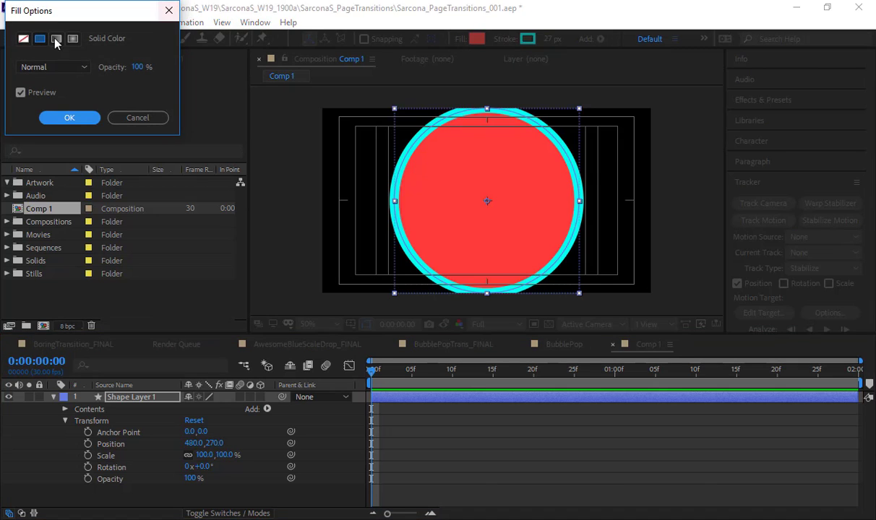
pyautogui.click(23, 38)
pyautogui.click(65, 117)
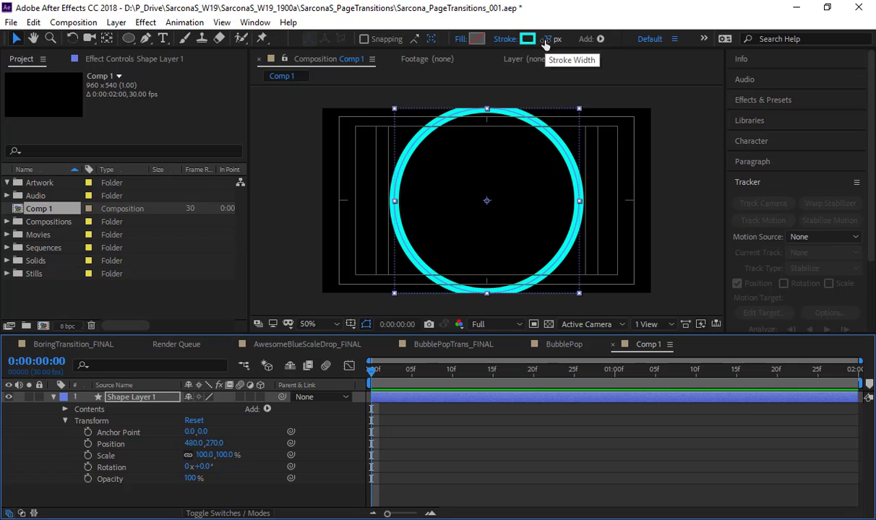
pyautogui.moveTo(547, 39); pyautogui.dragTo(875, 63)
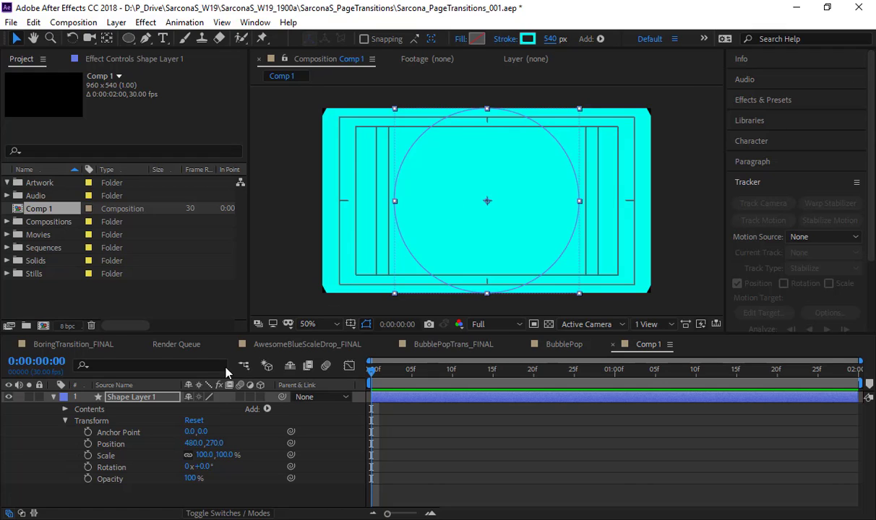
# Step: Add a Trim Paths operation to the contents of Shape Layer 1
pyautogui.click(147, 399)
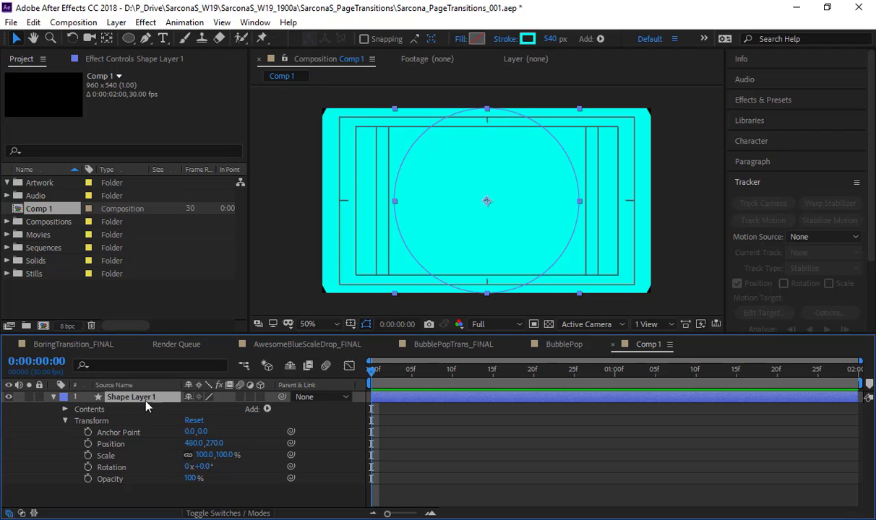
pyautogui.click(267, 409)
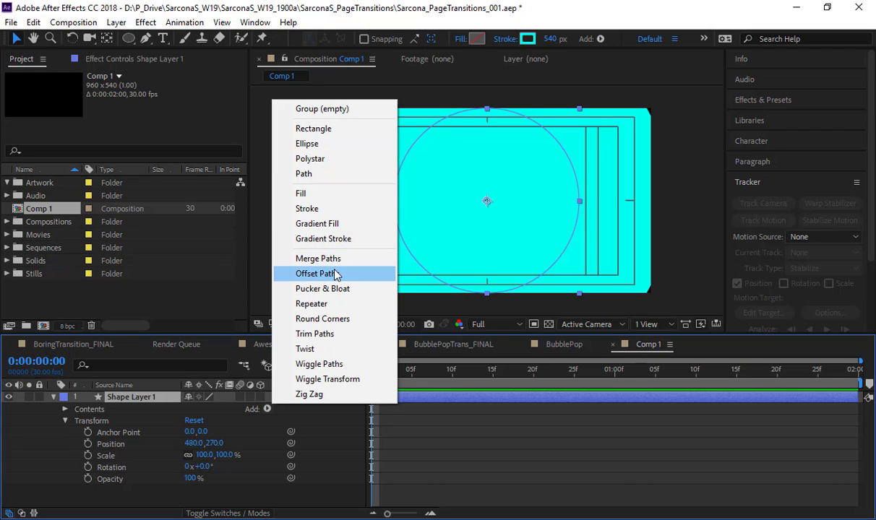
pyautogui.click(331, 342)
pyautogui.scroll(-2, 144, 441)
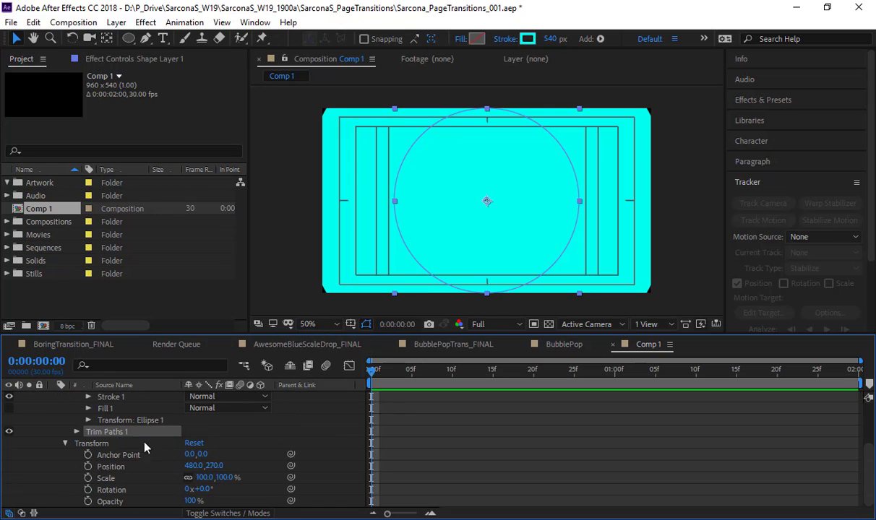
# Step: Keyframe the Trim Paths End from 0% at the first frame to 100% at frame 7, and preview the wipe
pyautogui.click(78, 431)
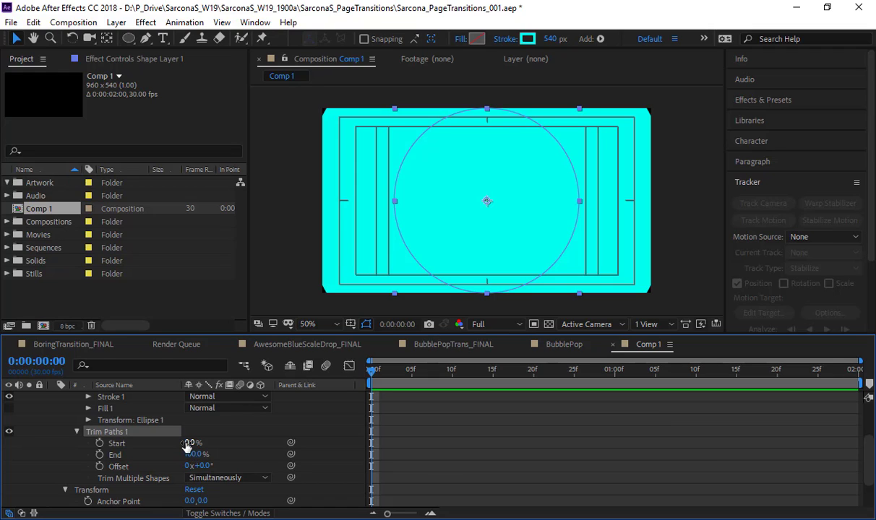
pyautogui.moveTo(187, 444)
pyautogui.mouseDown()
pyautogui.moveTo(253, 440)
pyautogui.moveTo(186, 442)
pyautogui.moveTo(194, 454)
pyautogui.moveTo(143, 454)
pyautogui.moveTo(211, 454)
pyautogui.moveTo(131, 454)
pyautogui.moveTo(206, 454)
pyautogui.moveTo(137, 454)
pyautogui.moveTo(104, 467)
pyautogui.mouseUp()
pyautogui.click(100, 454)
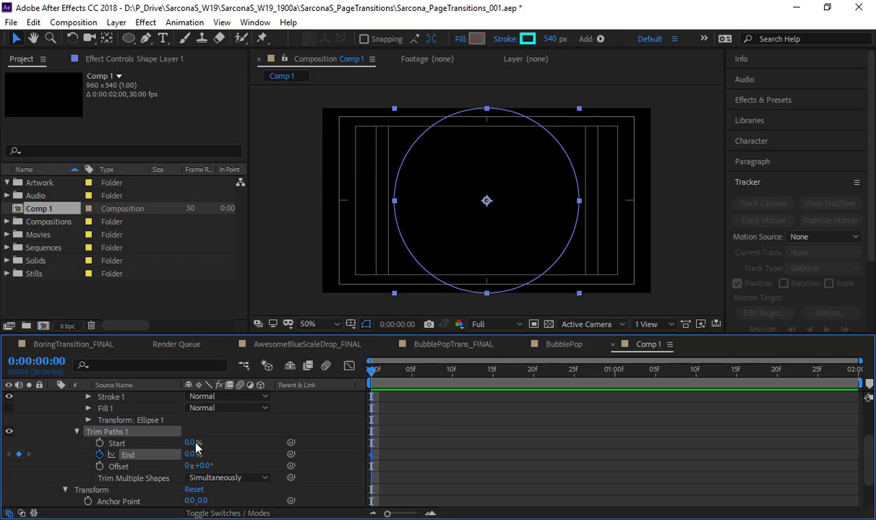
pyautogui.moveTo(416, 372); pyautogui.dragTo(428, 372)
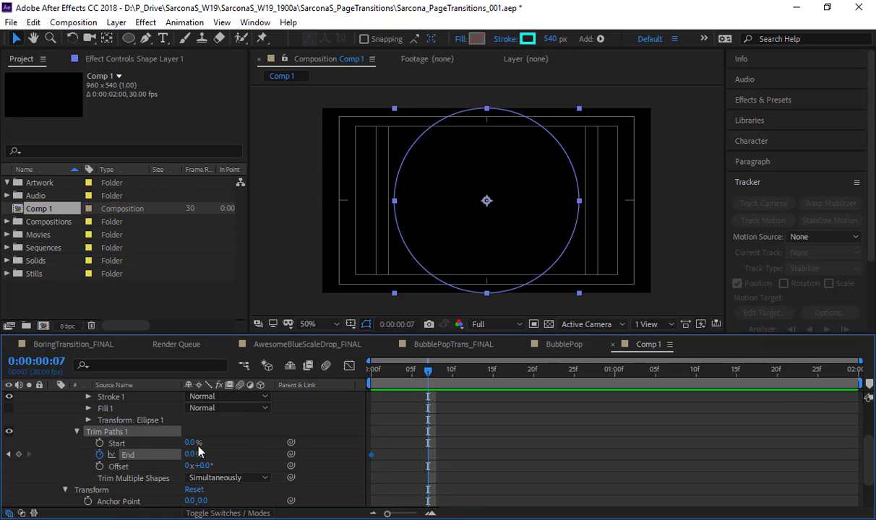
pyautogui.moveTo(192, 454); pyautogui.dragTo(245, 444)
pyautogui.press('space')
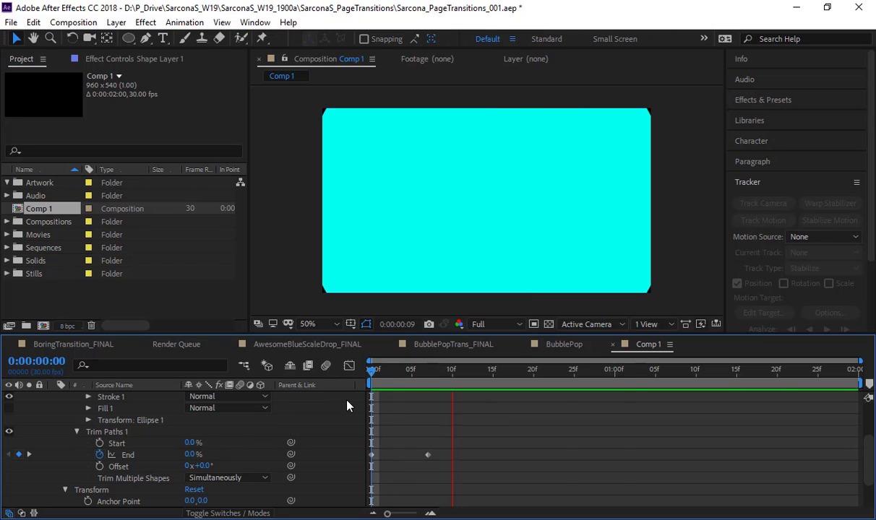
# Step: Move the 100% End keyframe to frame 12 and preview the slower wipe from the start
pyautogui.moveTo(449, 456); pyautogui.dragTo(469, 456)
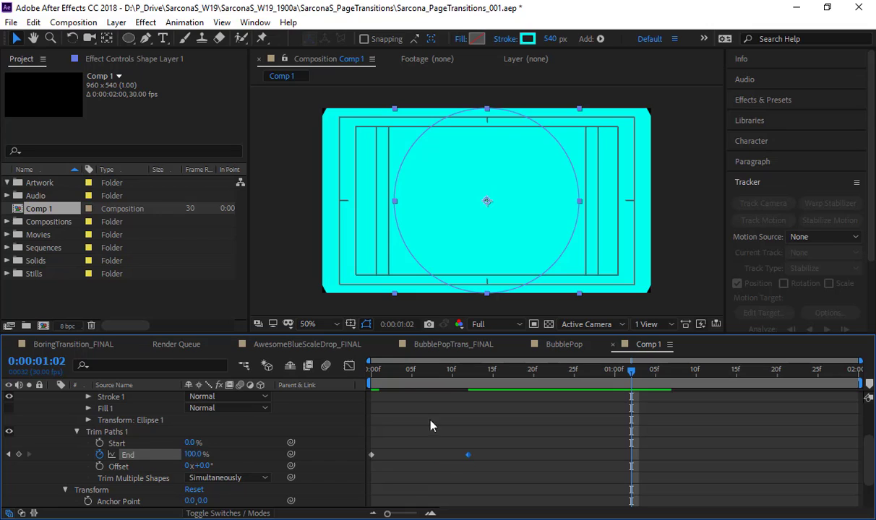
pyautogui.click(368, 372)
pyautogui.press('space')
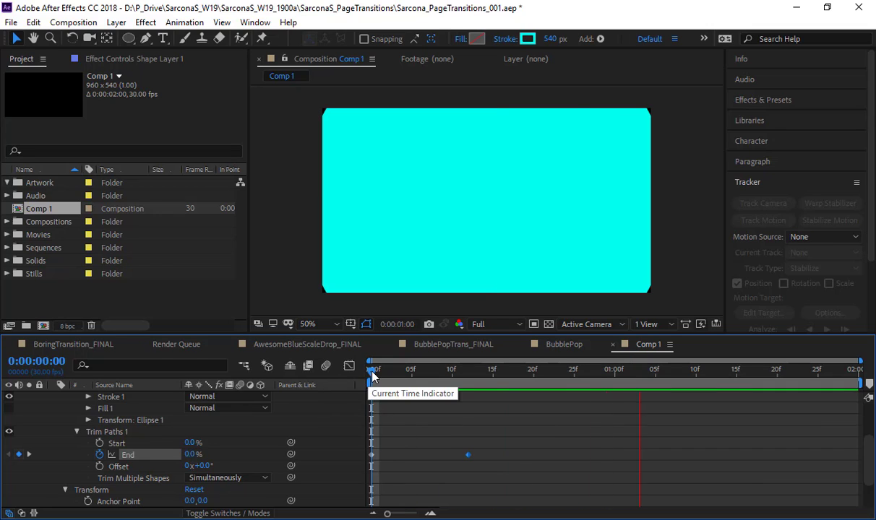
pyautogui.press('space')
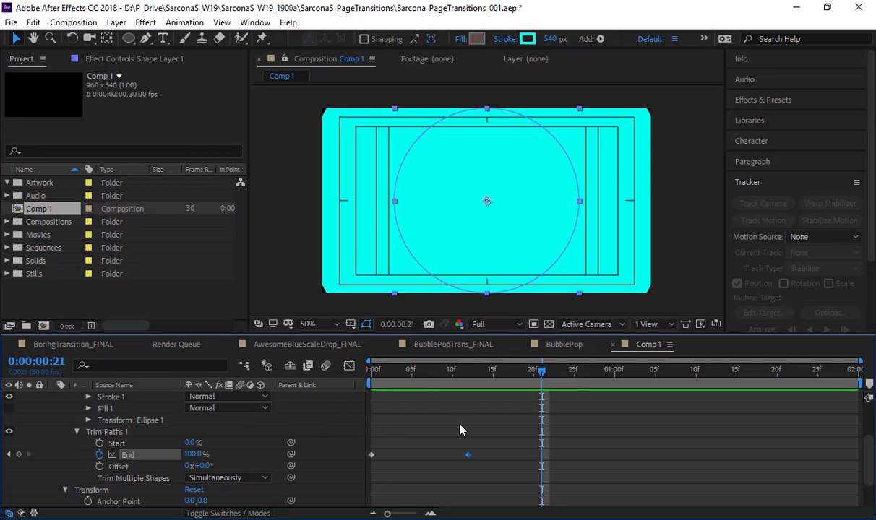
# Step: Apply Easy Ease to both Trim Paths End keyframes
pyautogui.moveTo(473, 438); pyautogui.dragTo(383, 465)
pyautogui.rightClick(368, 458)
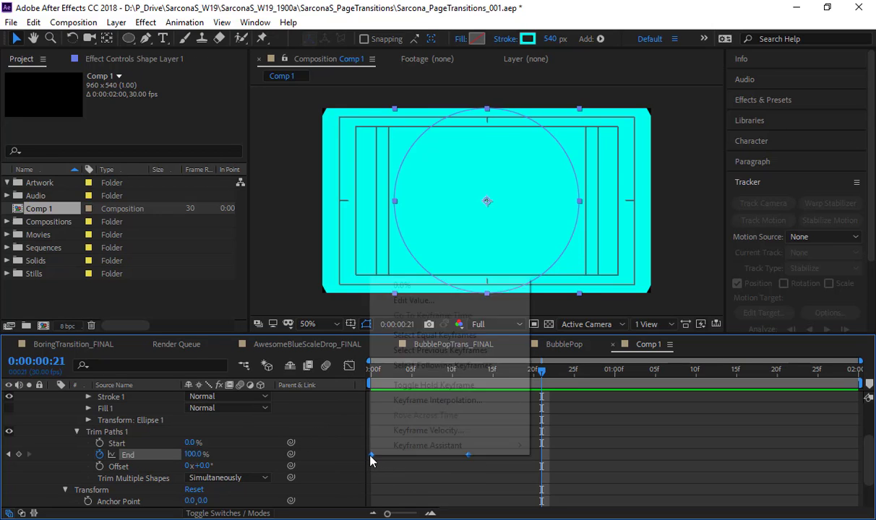
pyautogui.moveTo(381, 445)
pyautogui.click(325, 359)
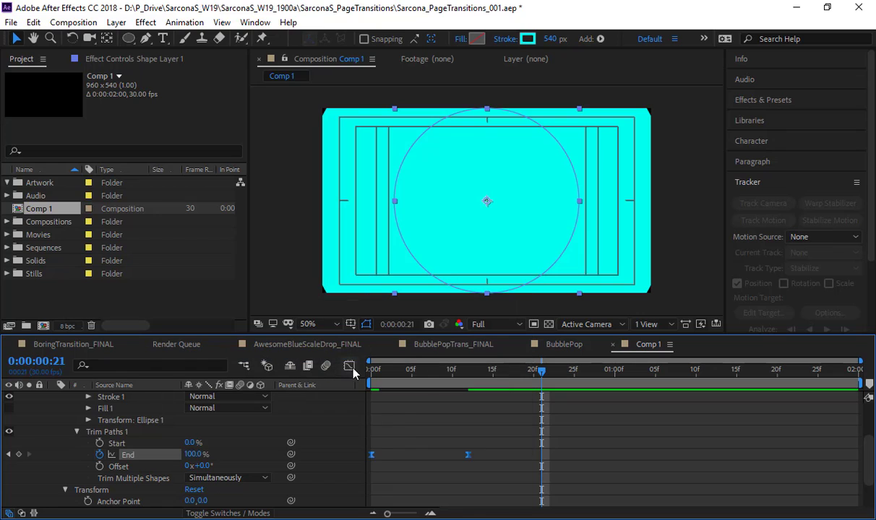
# Step: Reshape the Trim Paths End speed curve so the wipe peaks early and eases out gradually, and preview it
pyautogui.click(350, 366)
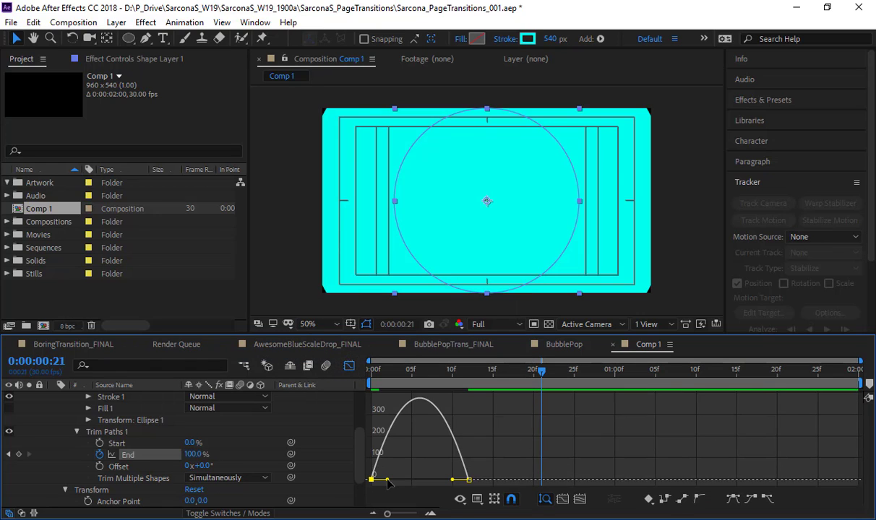
pyautogui.moveTo(384, 481); pyautogui.dragTo(419, 481)
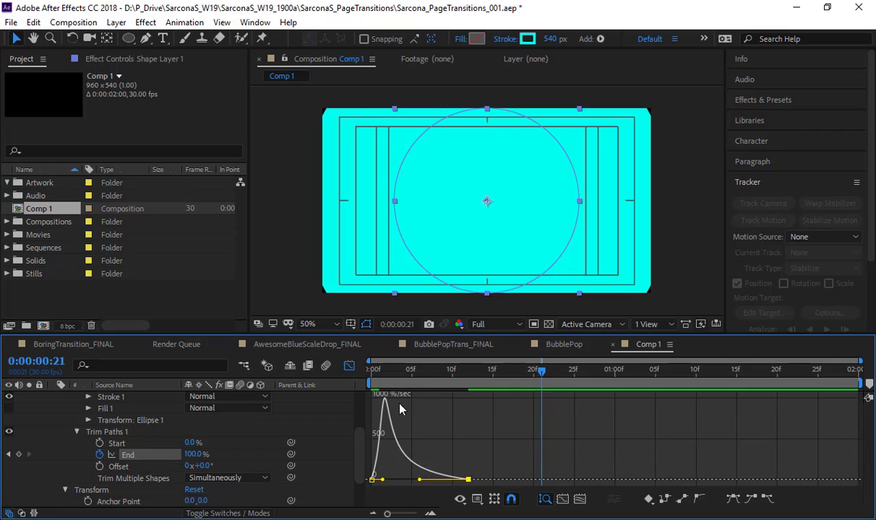
pyautogui.click(349, 366)
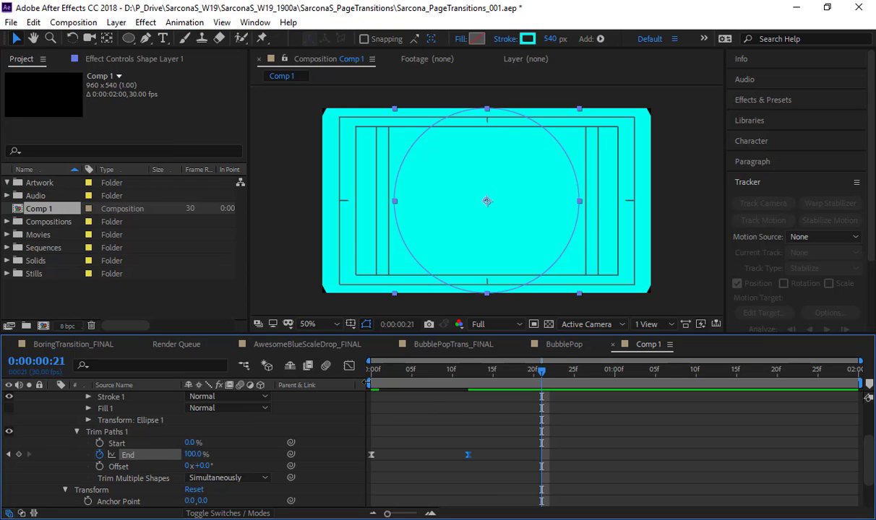
pyautogui.press('space')
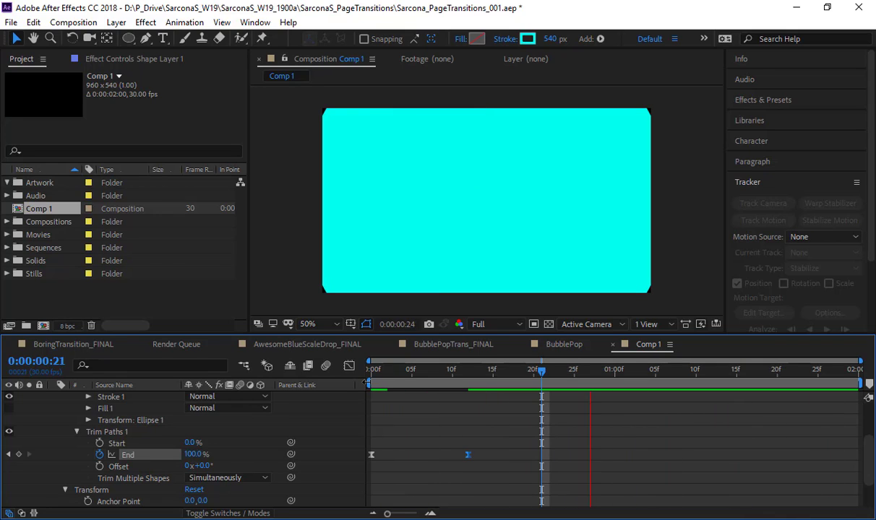
pyautogui.press('space')
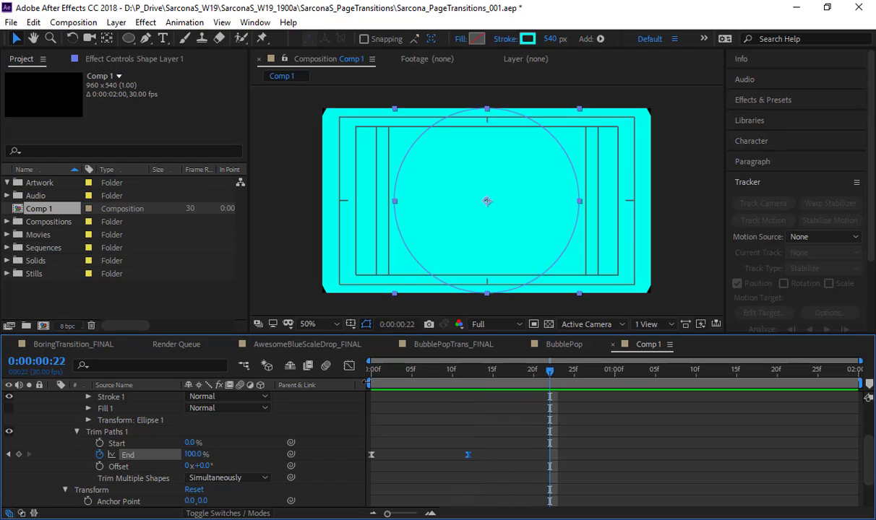
# Step: Shorten the first End keyframe's outgoing speed handle almost to nothing for a faster start, and preview from the first frame
pyautogui.click(349, 366)
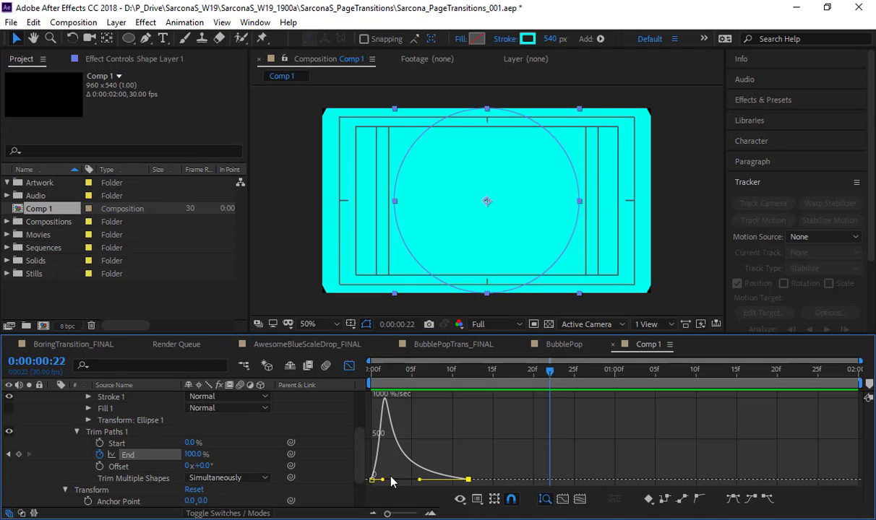
pyautogui.moveTo(382, 480); pyautogui.dragTo(373, 481)
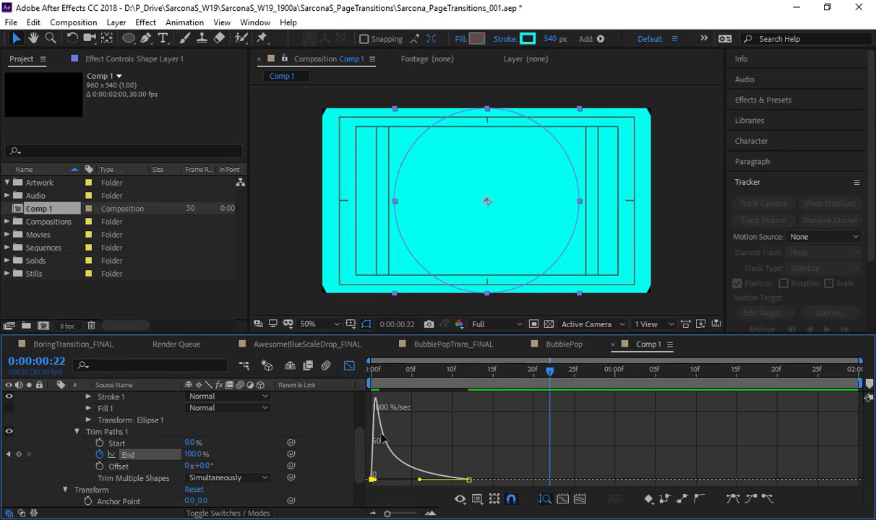
pyautogui.click(349, 366)
pyautogui.click(372, 381)
pyautogui.press('space')
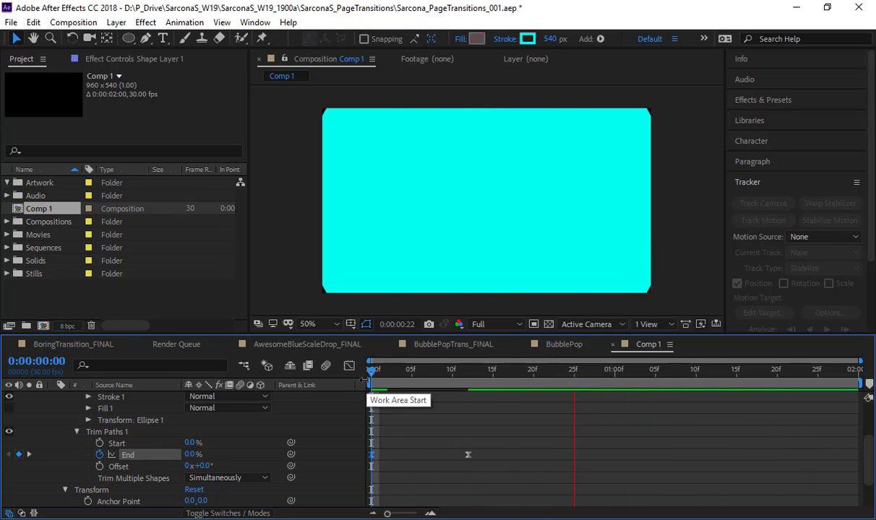
pyautogui.press('space')
# Step: Move the 100% End keyframe to frame 20 and preview the slower wipe
pyautogui.moveTo(467, 454); pyautogui.dragTo(533, 457)
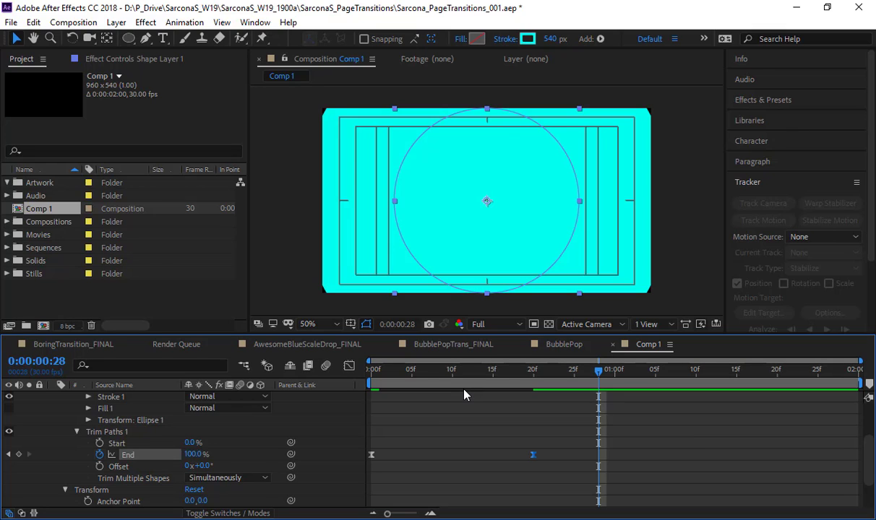
pyautogui.press('space')
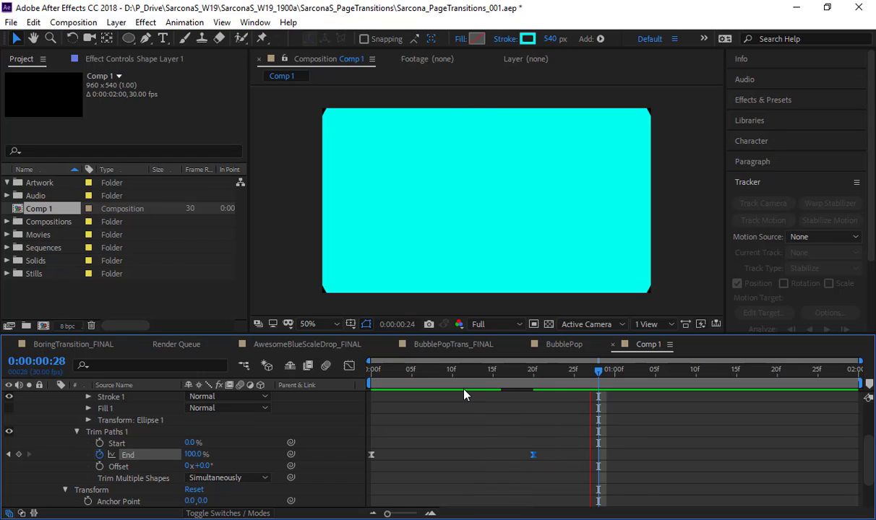
pyautogui.press('space')
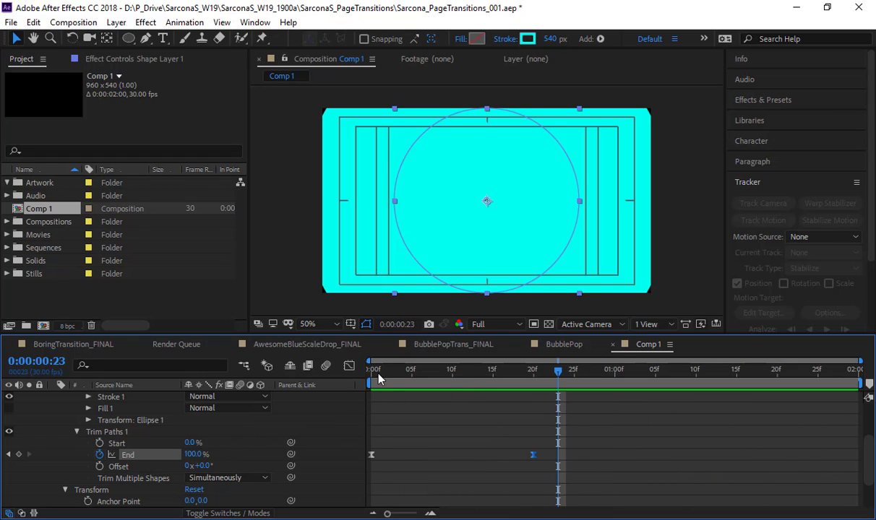
# Step: Scale Shape Layer 1 to 105% so it covers the frame's corners, and preview the wipe from the first frame
pyautogui.press('Home')
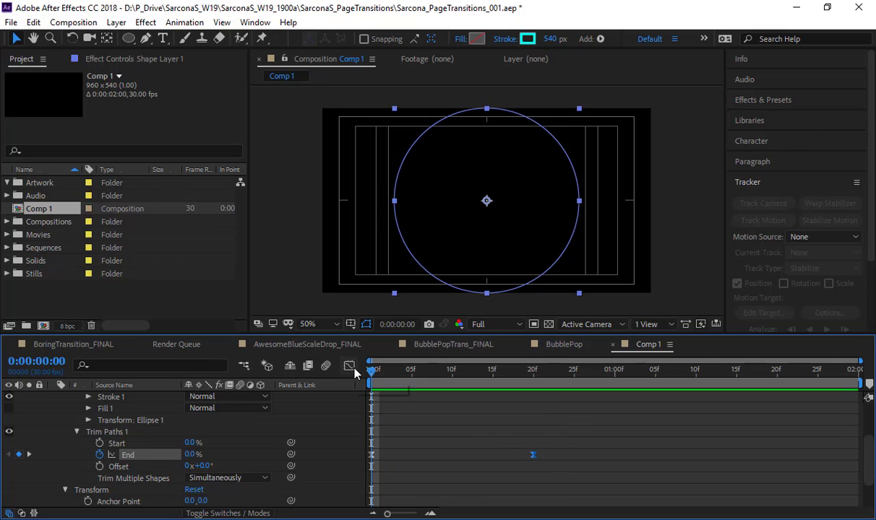
pyautogui.scroll(-2, 268, 420)
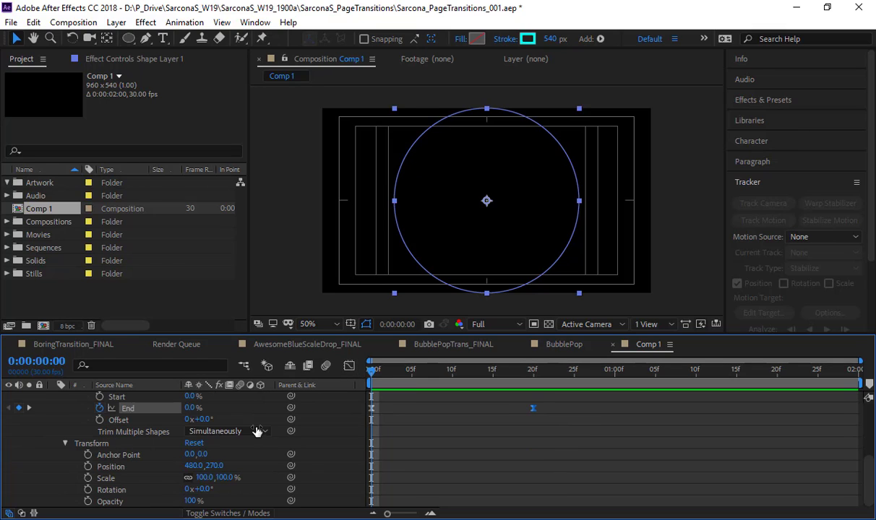
pyautogui.click(204, 478)
pyautogui.write('105')
pyautogui.press('Return')
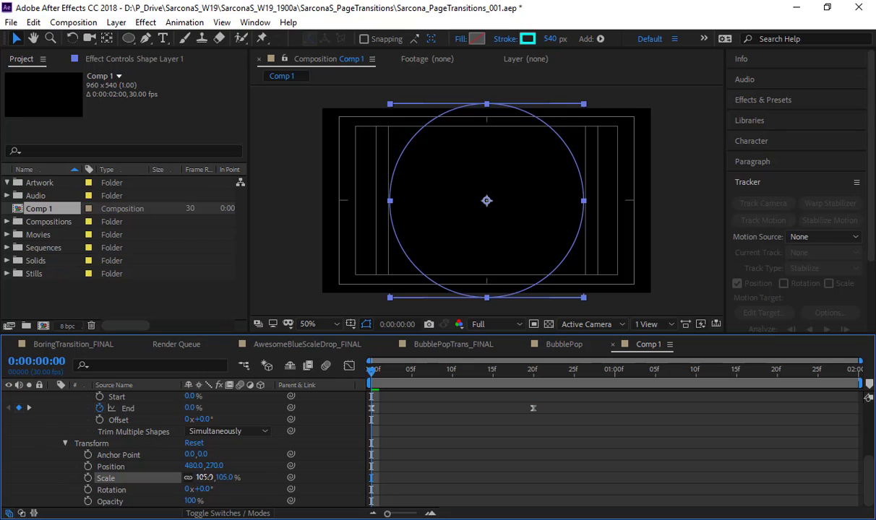
pyautogui.press('space')
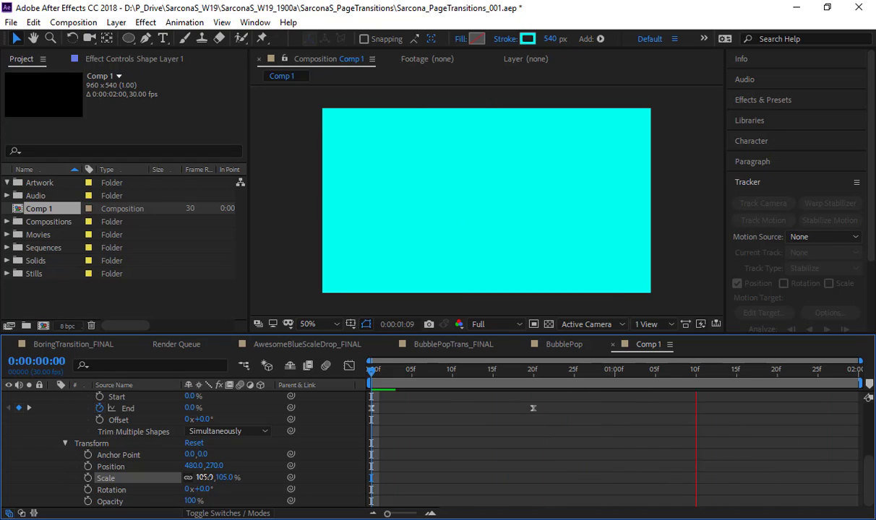
pyautogui.press('space')
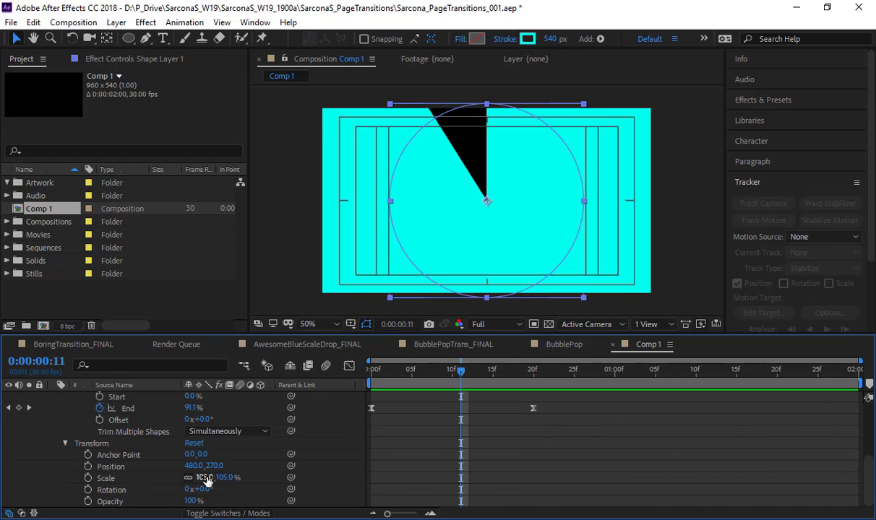
# Step: Collapse the properties of Shape Layer 1 and duplicate the layer four times
pyautogui.press('u')
pyautogui.press('u')
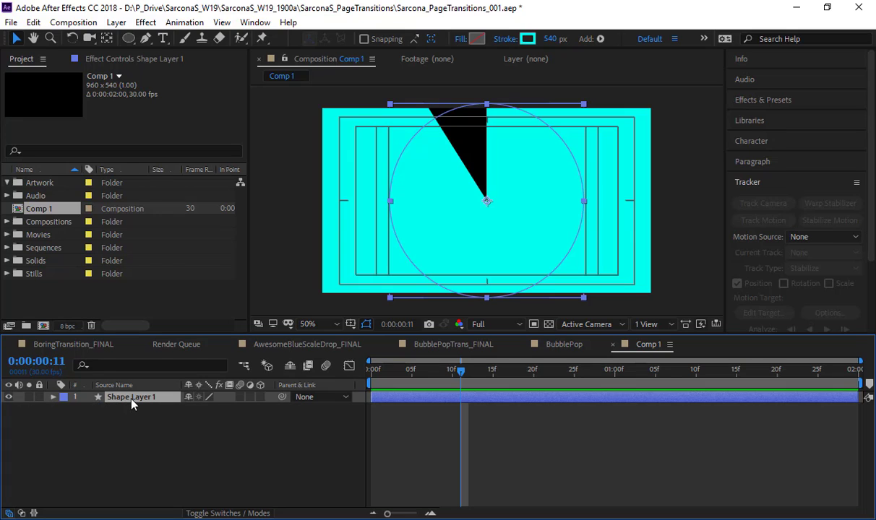
pyautogui.hotkey('ctrl', 'd')
pyautogui.hotkey('ctrl', 'd')
pyautogui.hotkey('ctrl', 'd')
pyautogui.hotkey('ctrl', 'd')
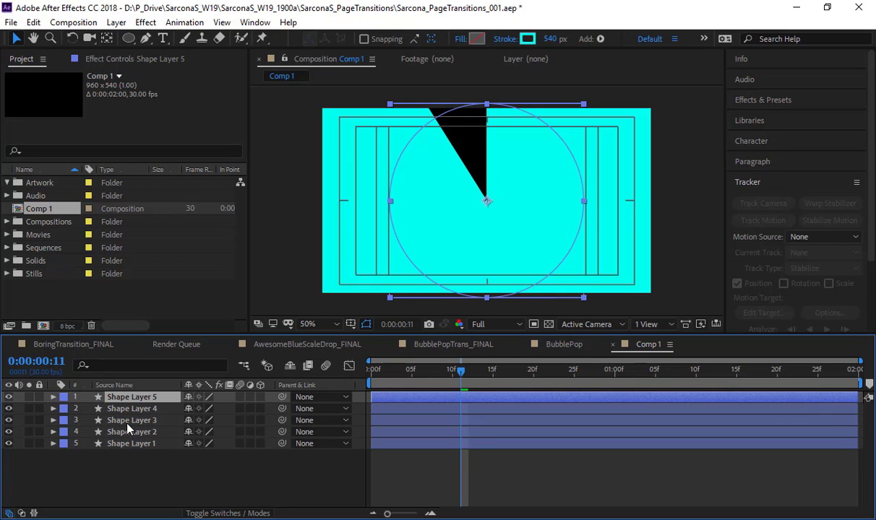
# Step: Darken the stroke color of Shape Layer 2 to teal 00BBB0 at 73% brightness
pyautogui.click(132, 433)
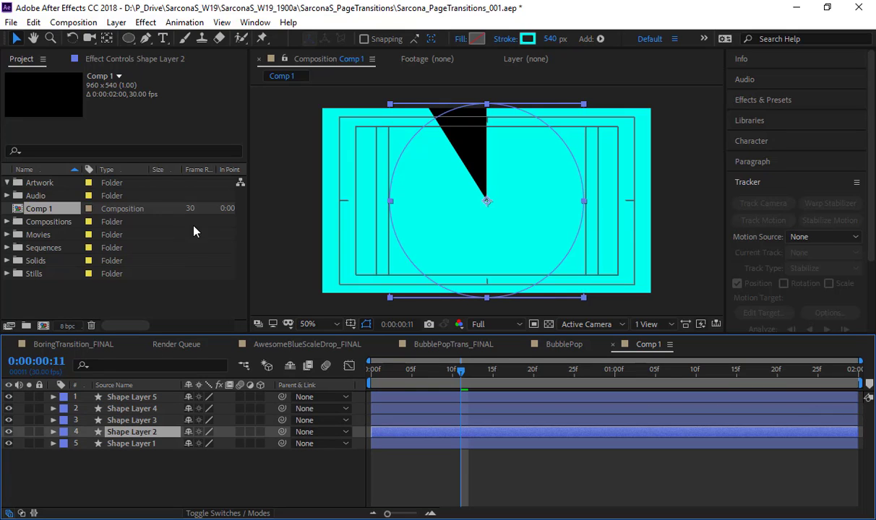
pyautogui.click(120, 23)
pyautogui.click(461, 78)
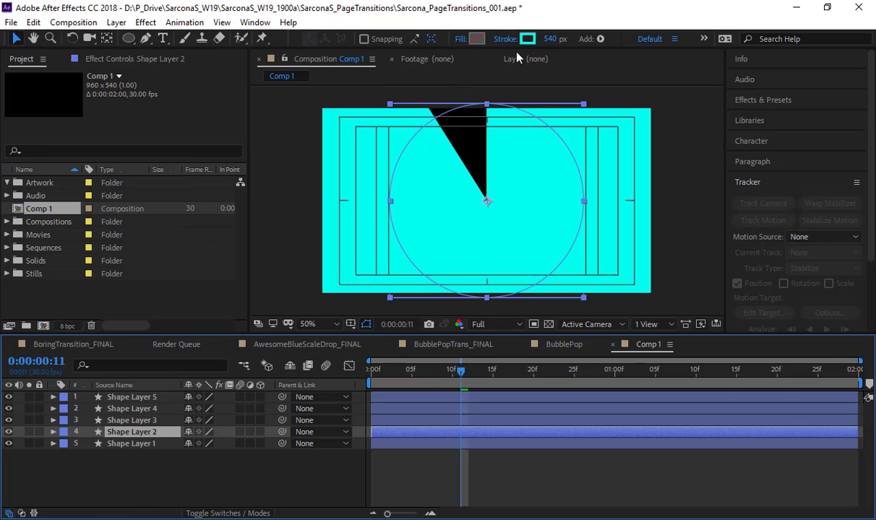
pyautogui.click(528, 38)
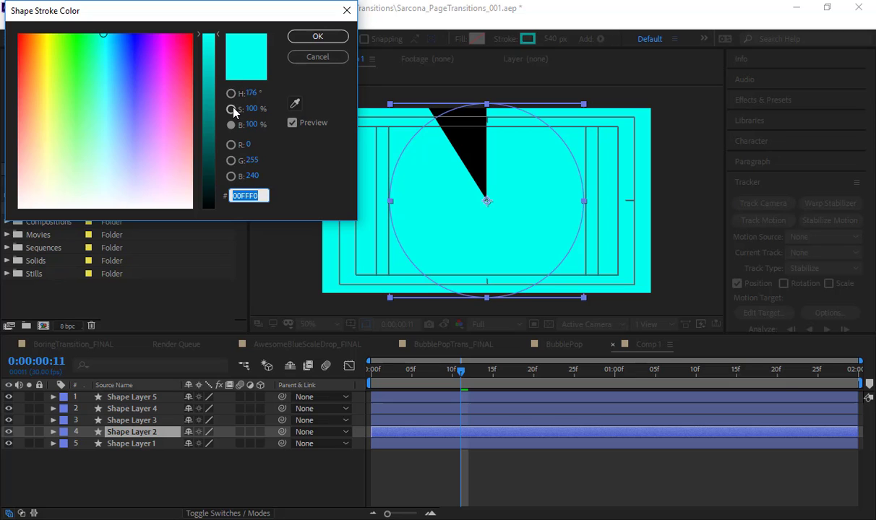
pyautogui.moveTo(211, 61); pyautogui.dragTo(211, 81)
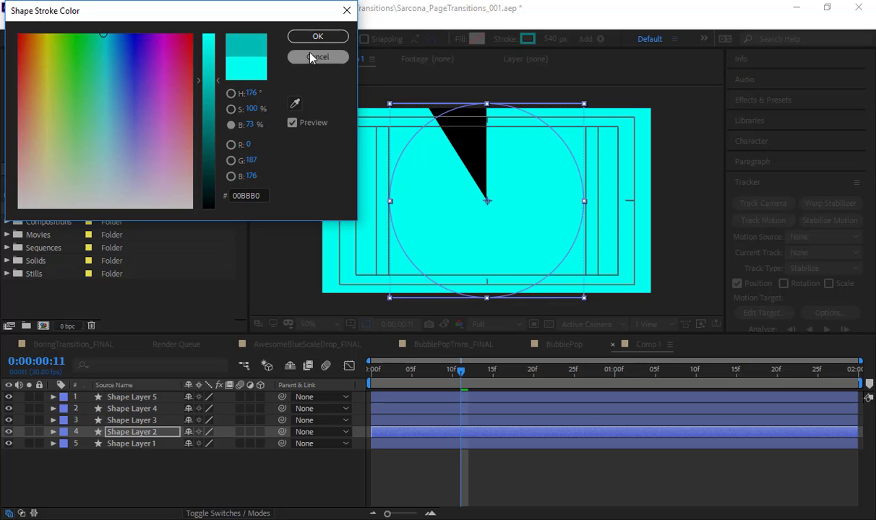
pyautogui.click(312, 39)
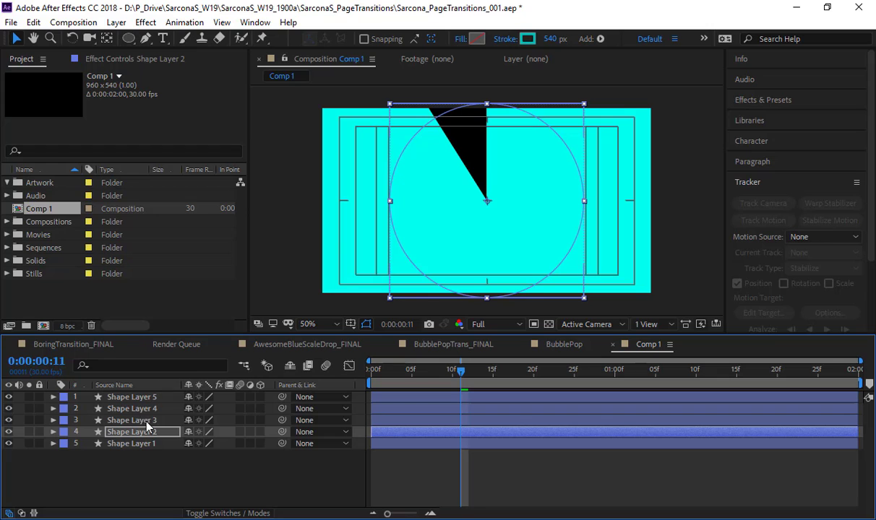
# Step: Darken the stroke color of Shape Layer 3 to a teal deeper than that of Shape Layer 2
pyautogui.click(147, 421)
pyautogui.click(528, 39)
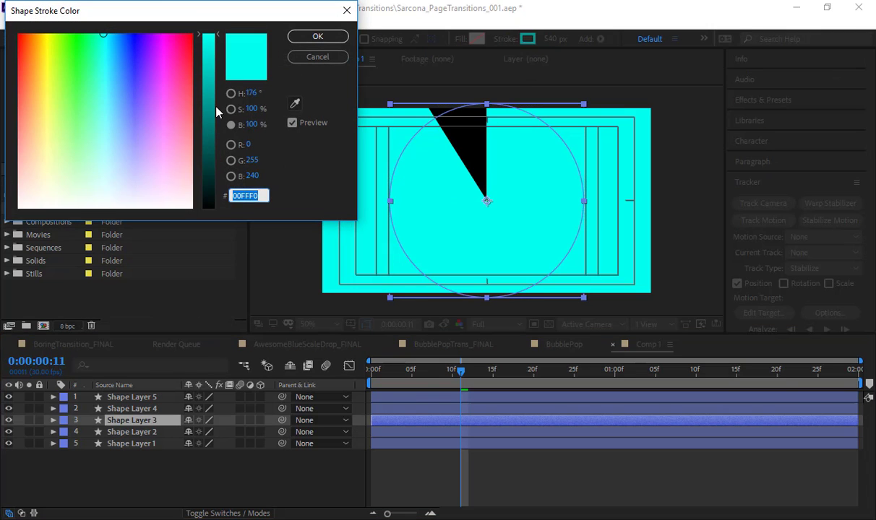
pyautogui.moveTo(204, 101); pyautogui.dragTo(206, 116)
pyautogui.press('Return')
# Step: Darken the stroke color of Shape Layer 4 to a deep teal at about 31% brightness
pyautogui.click(155, 409)
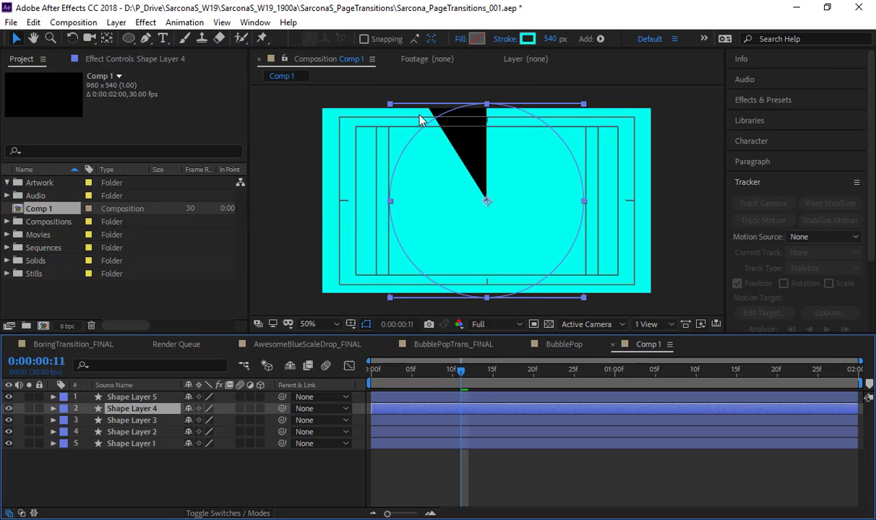
pyautogui.click(528, 39)
pyautogui.moveTo(203, 131); pyautogui.dragTo(203, 152)
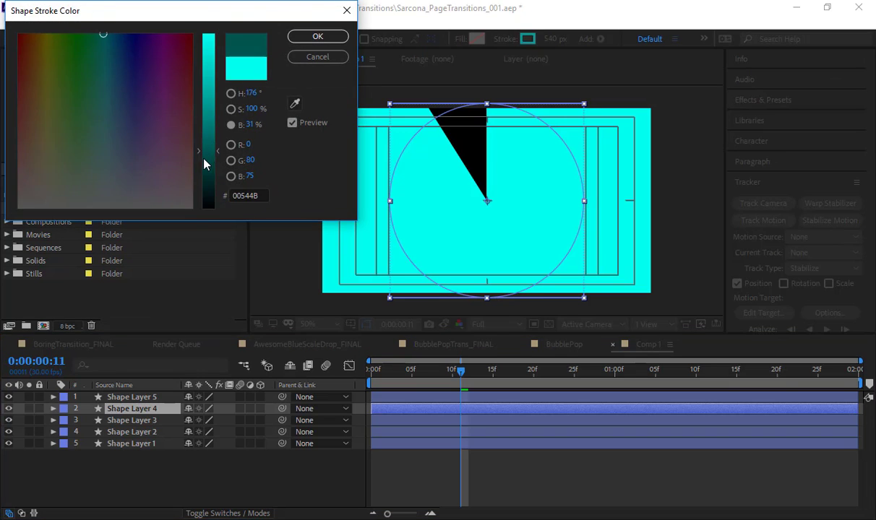
pyautogui.press('Return')
# Step: Darken the stroke color of Shape Layer 5 to very dark teal 003431 at 20% brightness
pyautogui.click(158, 398)
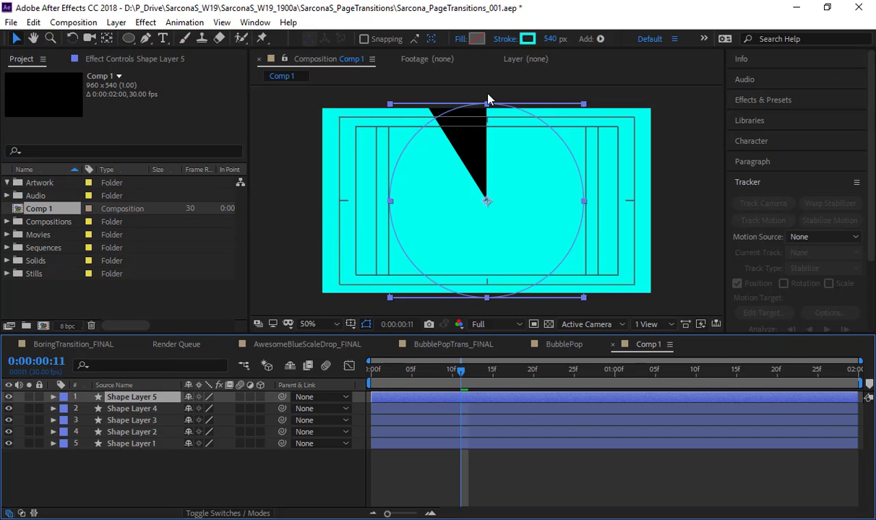
pyautogui.click(527, 39)
pyautogui.click(209, 175)
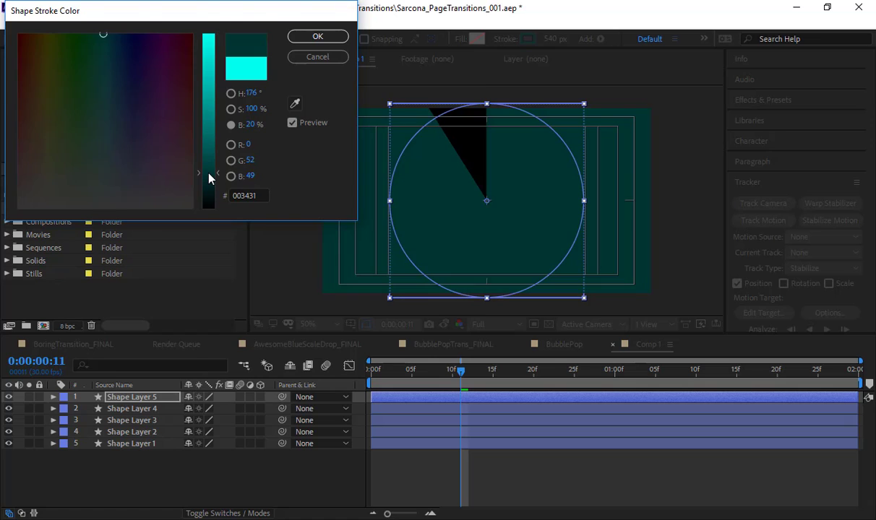
pyautogui.press('Return')
# Step: Stagger Shape Layers 2 to 5 in time so each starts one frame after the layer below, from frame 1 to frame 4
pyautogui.keyDown('shift'); pyautogui.click(395, 433); pyautogui.keyUp('shift')
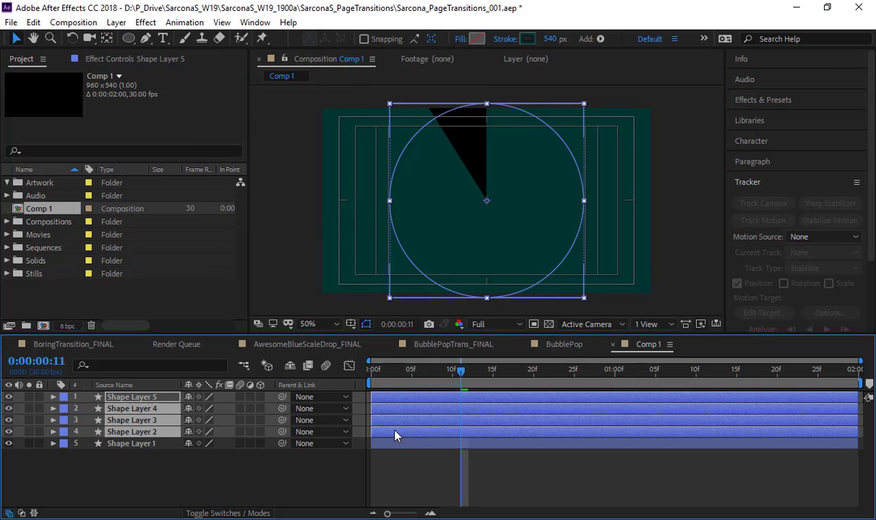
pyautogui.moveTo(396, 433); pyautogui.dragTo(429, 402)
pyautogui.keyDown('ctrl'); pyautogui.click(402, 432); pyautogui.keyUp('ctrl')
pyautogui.keyDown('ctrl'); pyautogui.click(415, 421); pyautogui.keyUp('ctrl')
pyautogui.keyDown('ctrl'); pyautogui.click(423, 412); pyautogui.keyUp('ctrl')
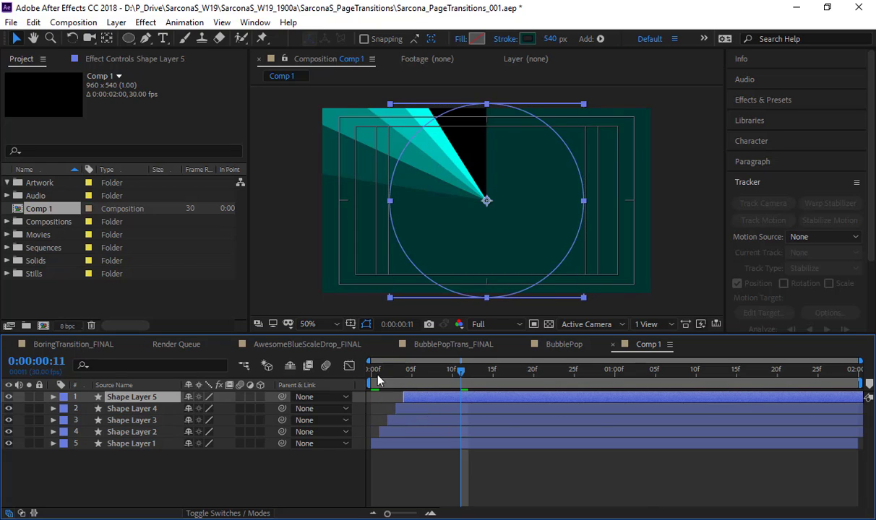
# Step: Preview the layered wipe from the first frame, and enable motion blur for all five shape layers and the composition
pyautogui.press('Home')
pyautogui.press('space')
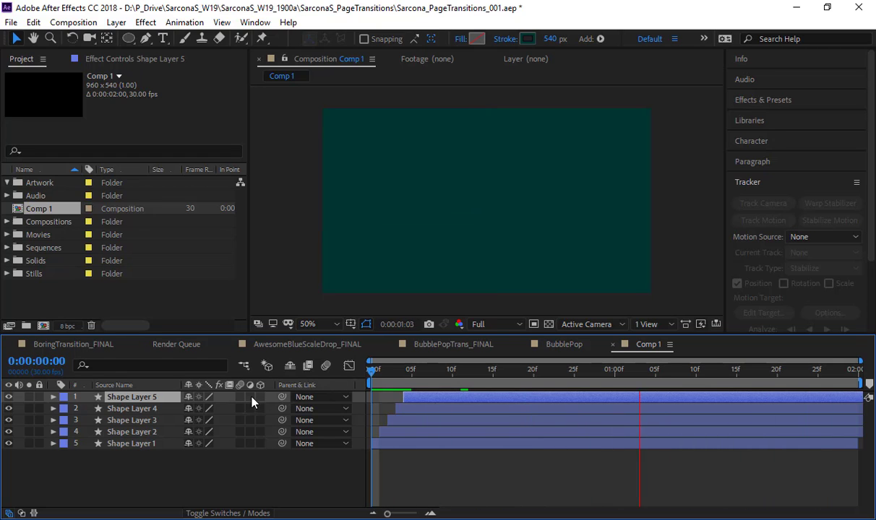
pyautogui.click(240, 397)
pyautogui.moveTo(239, 418); pyautogui.dragTo(239, 444)
pyautogui.click(326, 365)
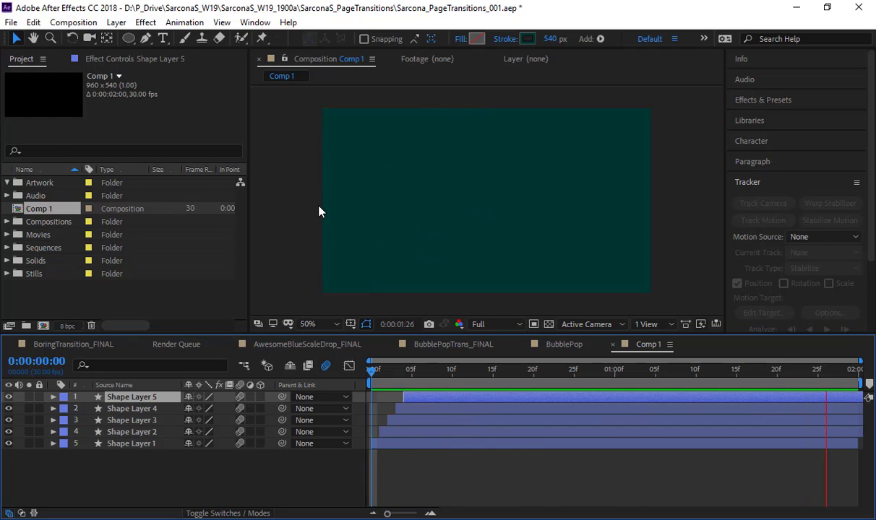
pyautogui.press('space')
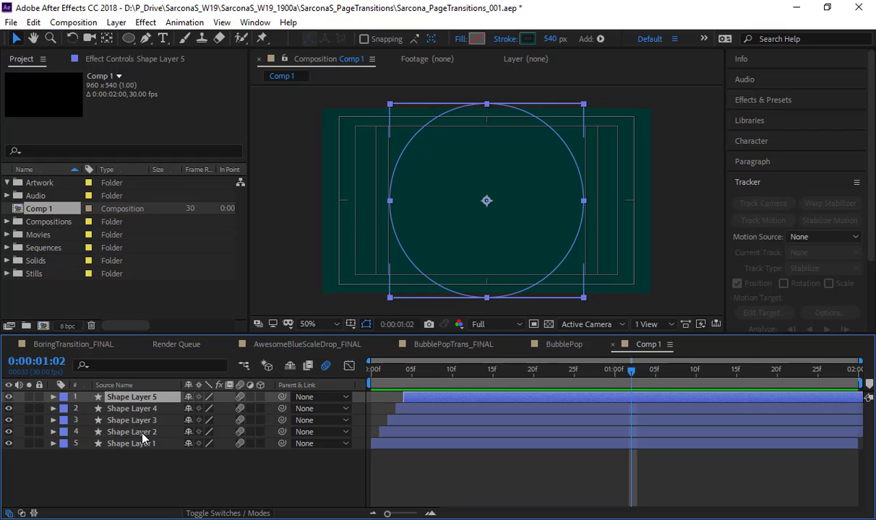
# Step: Delete Shape Layers 2 to 5, keeping only Shape Layer 1 in Comp 1
pyautogui.keyDown('shift'); pyautogui.click(143, 434); pyautogui.keyUp('shift')
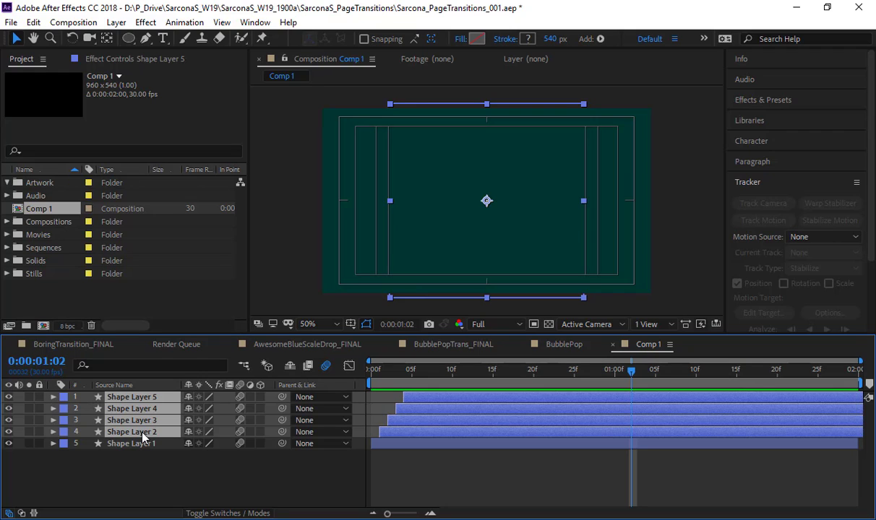
pyautogui.press('Delete')
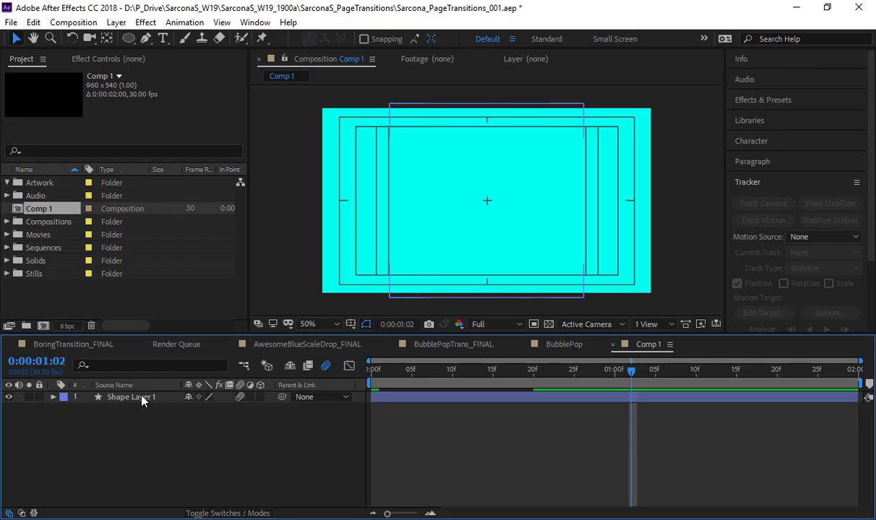
# Step: Keyframe the Trim Paths Start of Shape Layer 1 from 0% at 0:00:00:25 to 100% at 0:00:01:08
pyautogui.click(134, 397)
pyautogui.press('u')
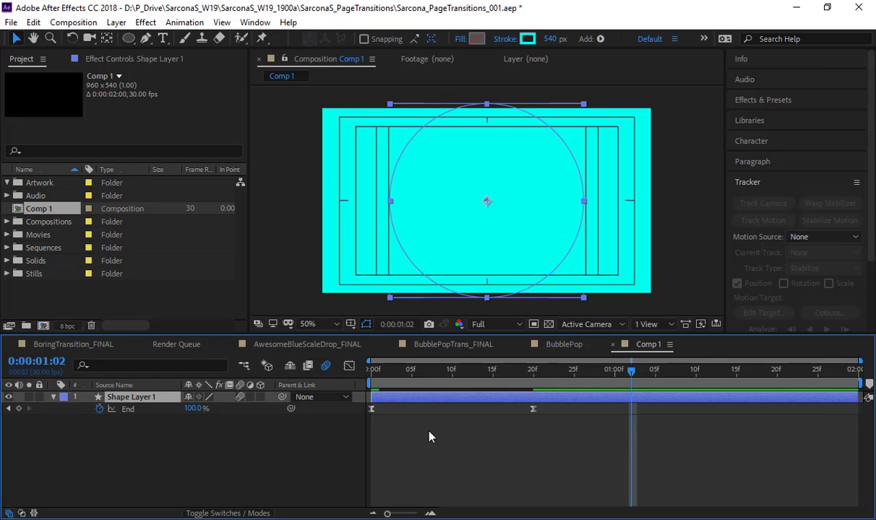
pyautogui.press('u')
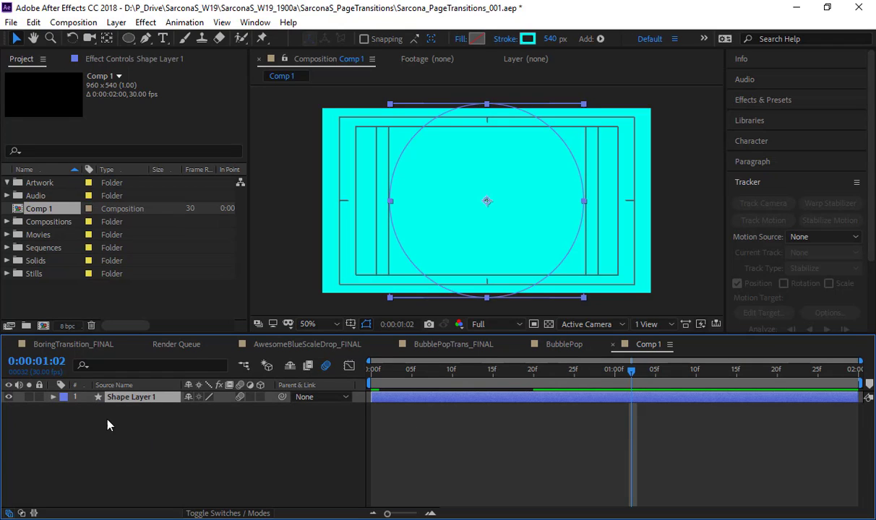
pyautogui.click(53, 397)
pyautogui.click(65, 409)
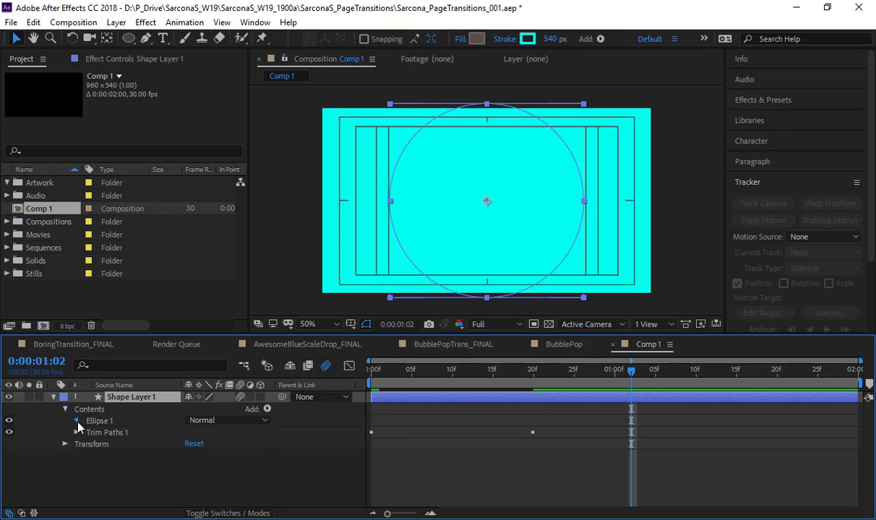
pyautogui.click(76, 421)
pyautogui.click(76, 420)
pyautogui.click(77, 432)
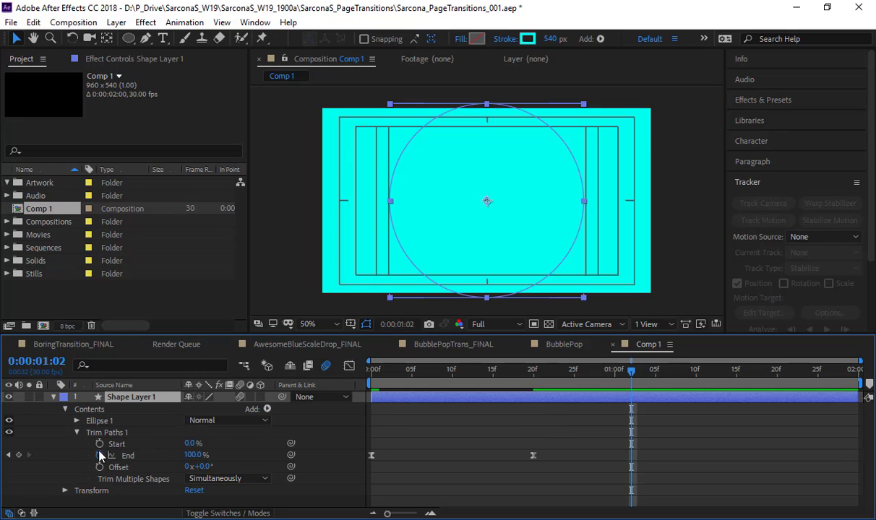
pyautogui.moveTo(538, 370); pyautogui.dragTo(574, 369)
pyautogui.click(100, 443)
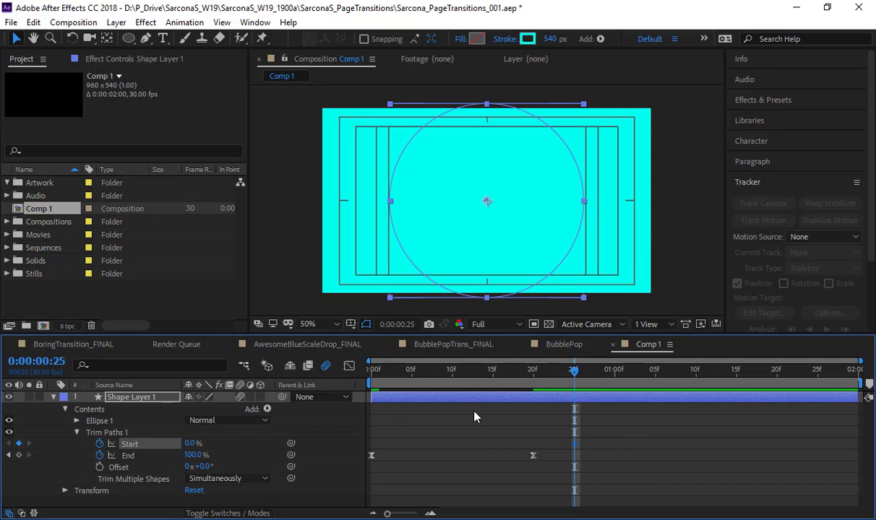
pyautogui.click(680, 371)
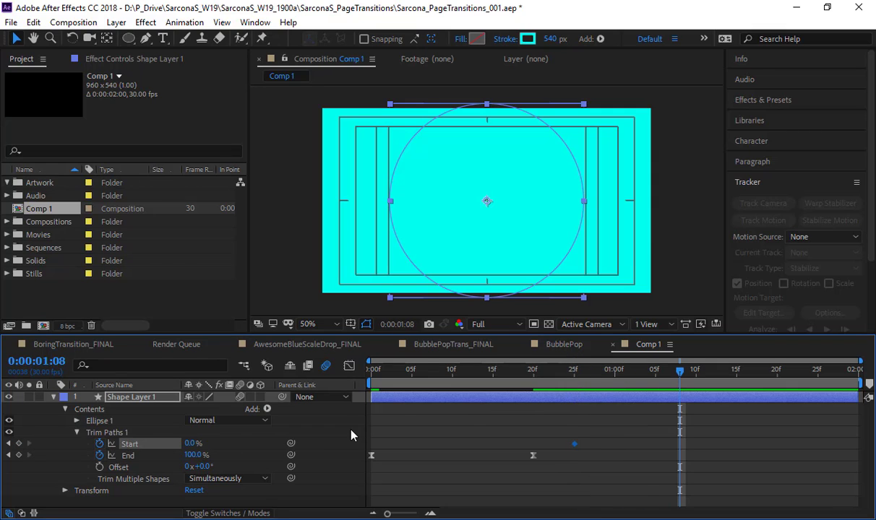
pyautogui.moveTo(192, 444); pyautogui.dragTo(542, 419)
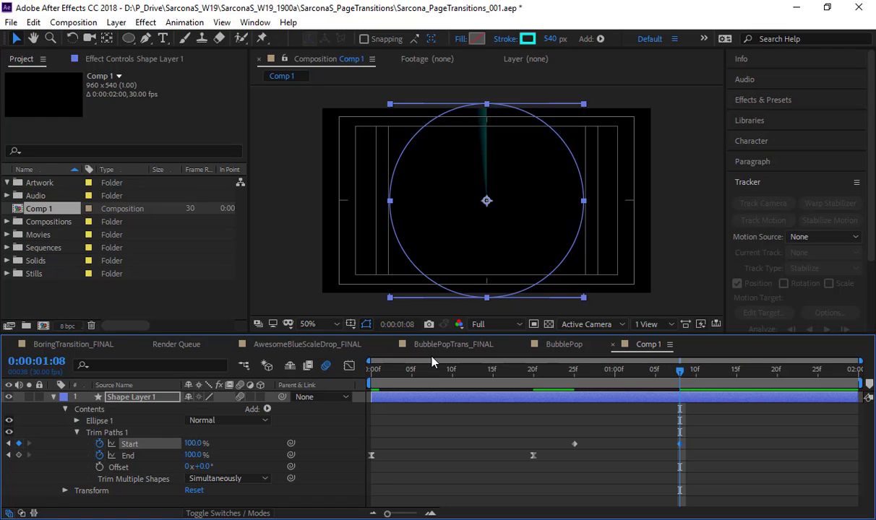
# Step: Apply Easy Ease to both Trim Paths Start keyframes
pyautogui.moveTo(561, 421); pyautogui.dragTo(744, 483)
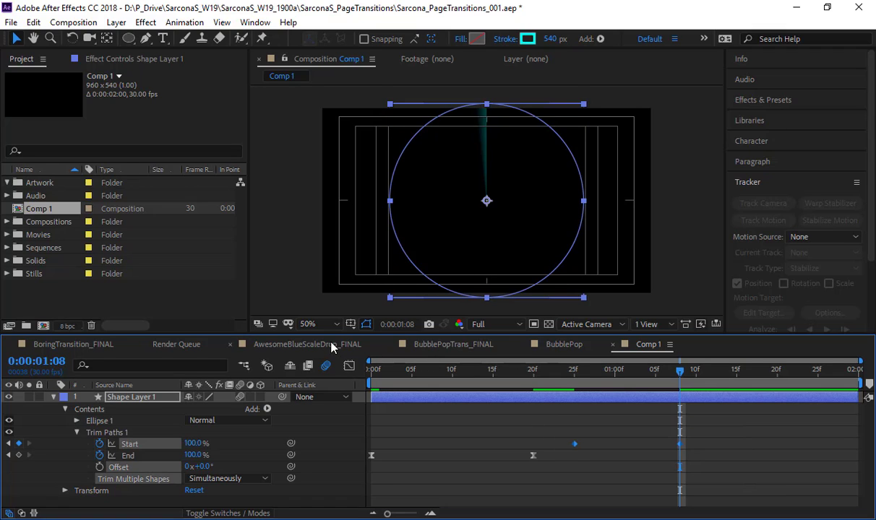
pyautogui.click(349, 367)
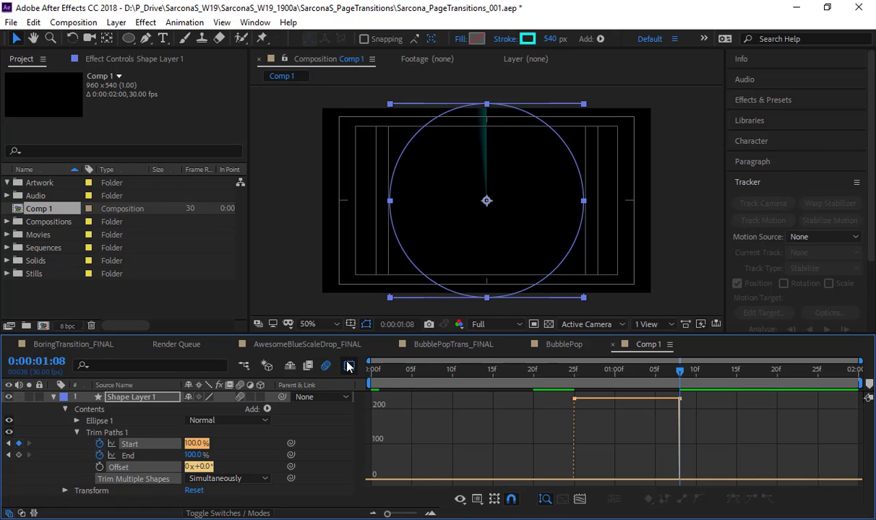
pyautogui.click(350, 366)
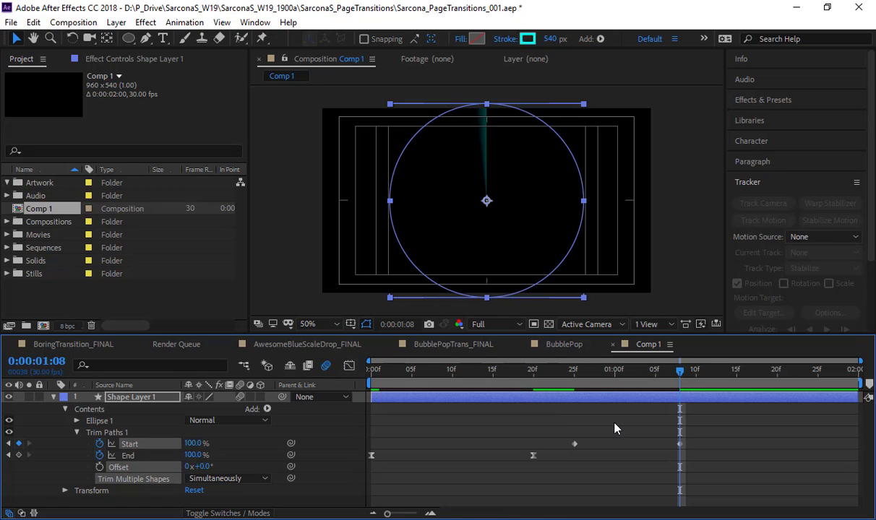
pyautogui.rightClick(680, 443)
pyautogui.moveTo(730, 434)
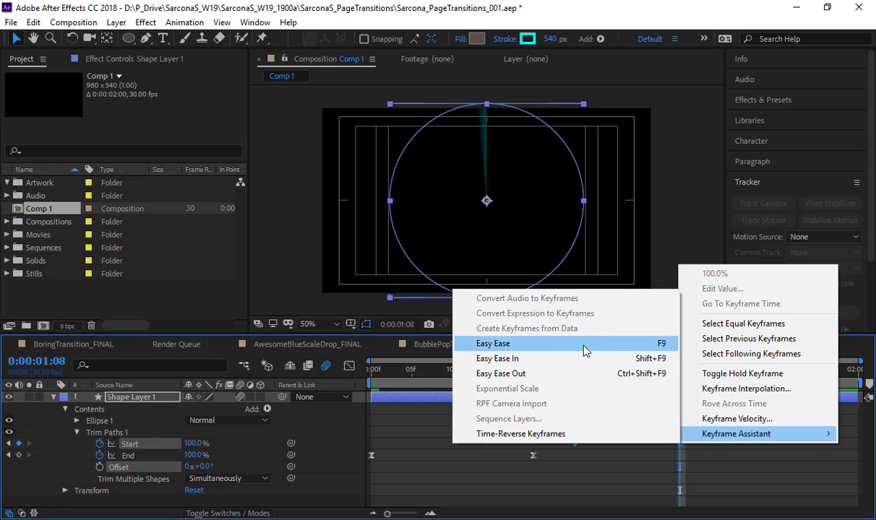
pyautogui.click(553, 344)
# Step: Reshape the Start speed curve so it peaks just after the first keyframe and decelerates gradually to the second
pyautogui.click(348, 366)
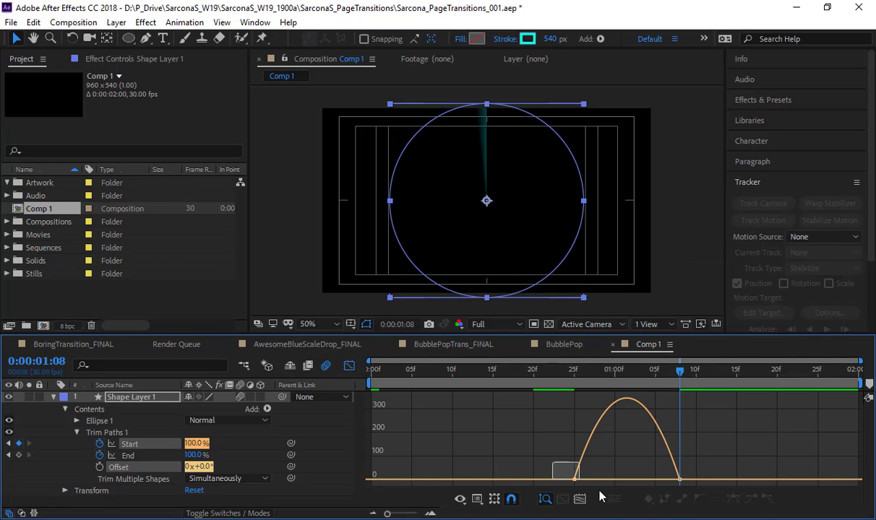
pyautogui.moveTo(600, 498); pyautogui.dragTo(627, 479)
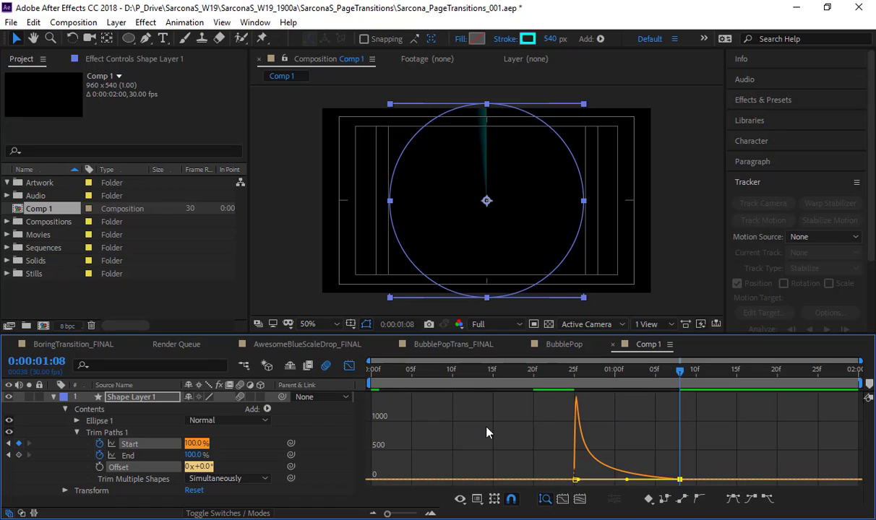
pyautogui.click(349, 366)
pyautogui.click(443, 394)
# Step: Shift all Start and End keyframes one frame later, leaving the first frame of the composition empty
pyautogui.press('Home')
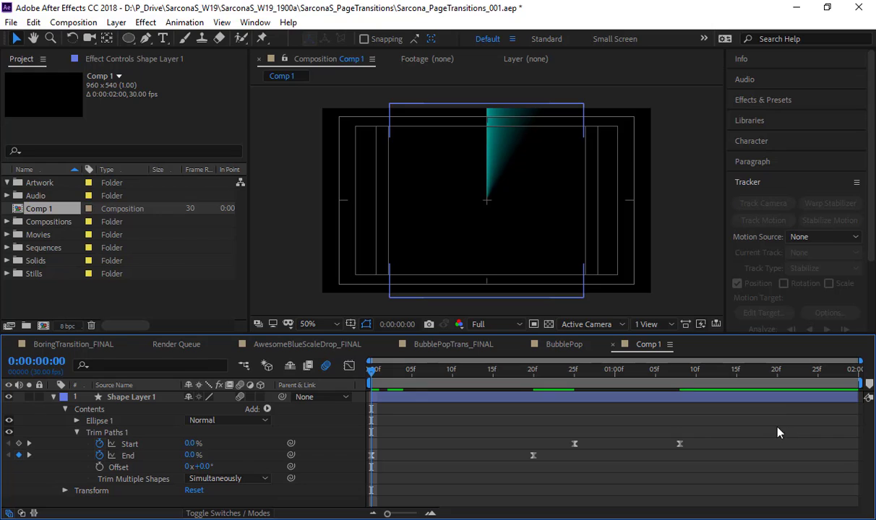
pyautogui.moveTo(775, 427)
pyautogui.mouseDown()
pyautogui.moveTo(367, 477)
pyautogui.moveTo(381, 460)
pyautogui.mouseUp()
pyautogui.click(395, 425)
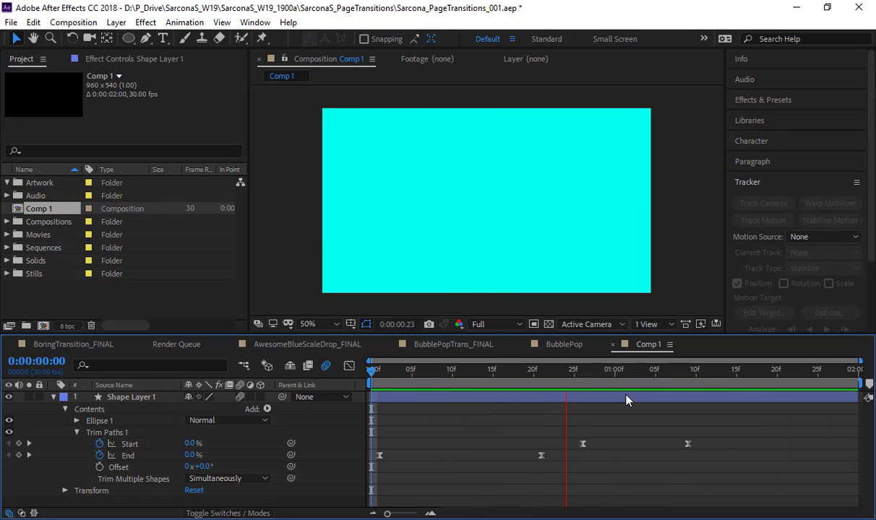
# Step: Inspect the end of the wipe-off around 0:00:01:09 and preview the animation
pyautogui.press('space')
pyautogui.moveTo(636, 388); pyautogui.dragTo(688, 390)
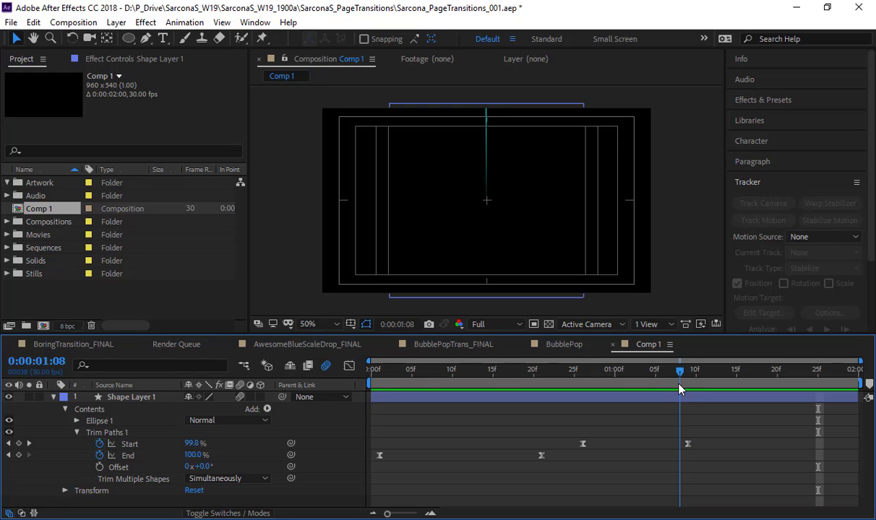
pyautogui.press('space')
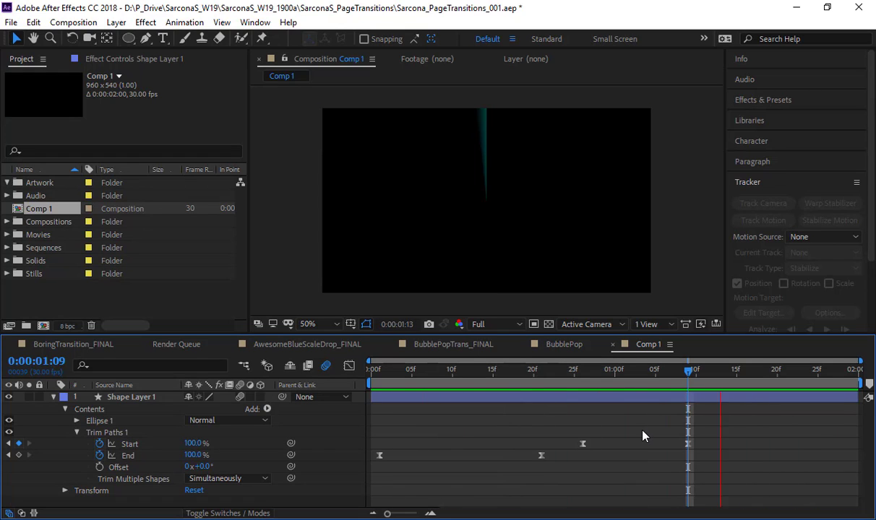
pyautogui.press('space')
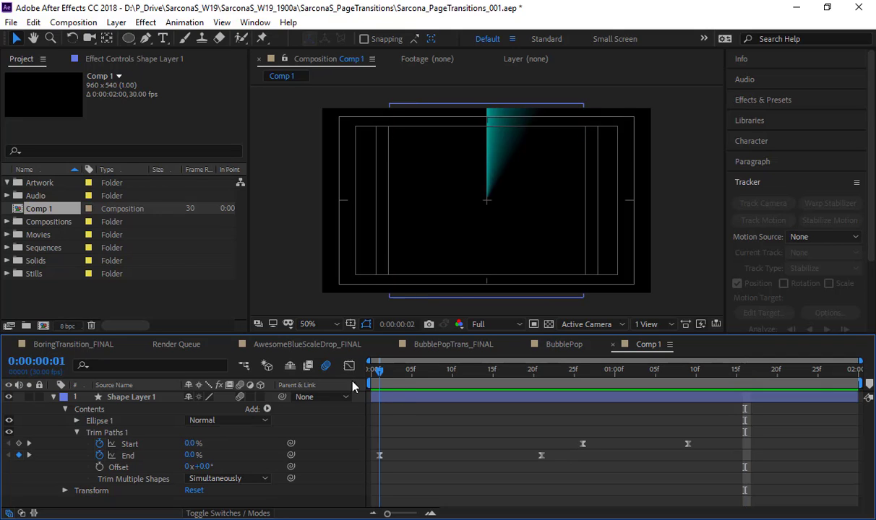
# Step: Keyframe the Trim Paths Offset from 0° at 0:00:00:00 to 360°, one full revolution, at 0:00:01:09
pyautogui.press('Home')
pyautogui.click(110, 470)
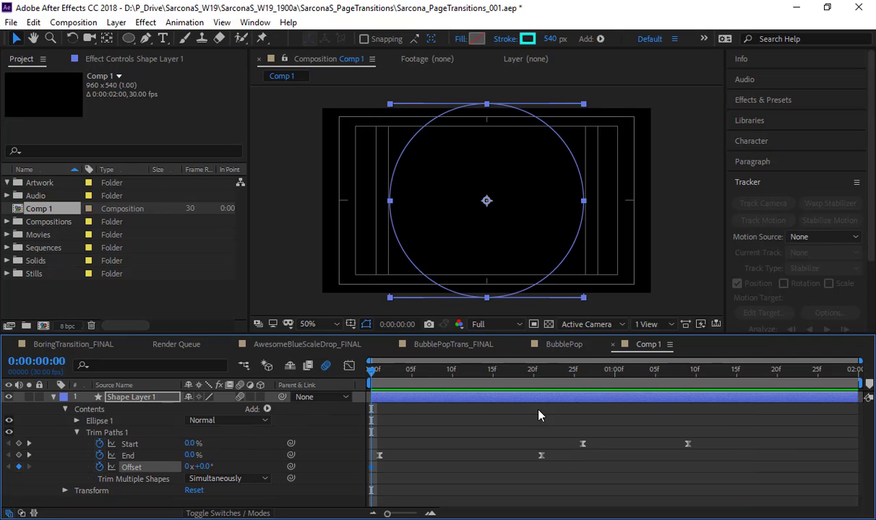
pyautogui.click(677, 387)
pyautogui.press('k')
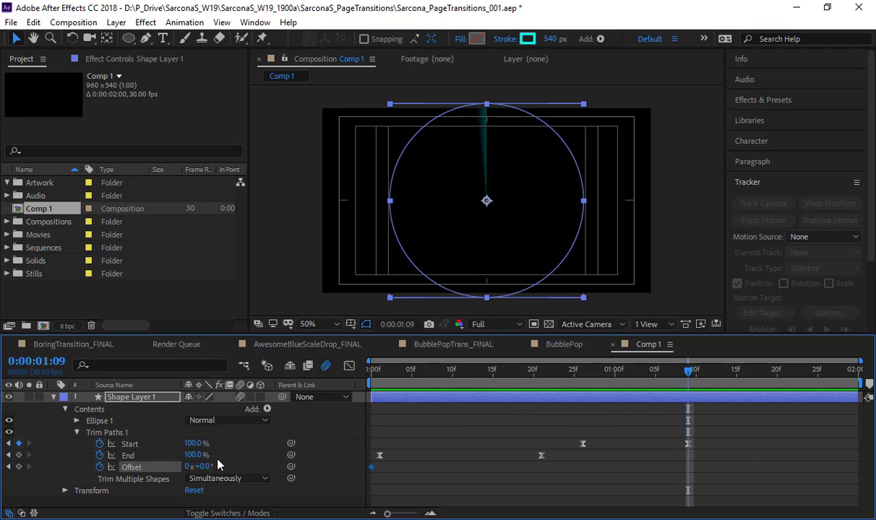
pyautogui.click(203, 467)
pyautogui.write('360')
pyautogui.press('Return')
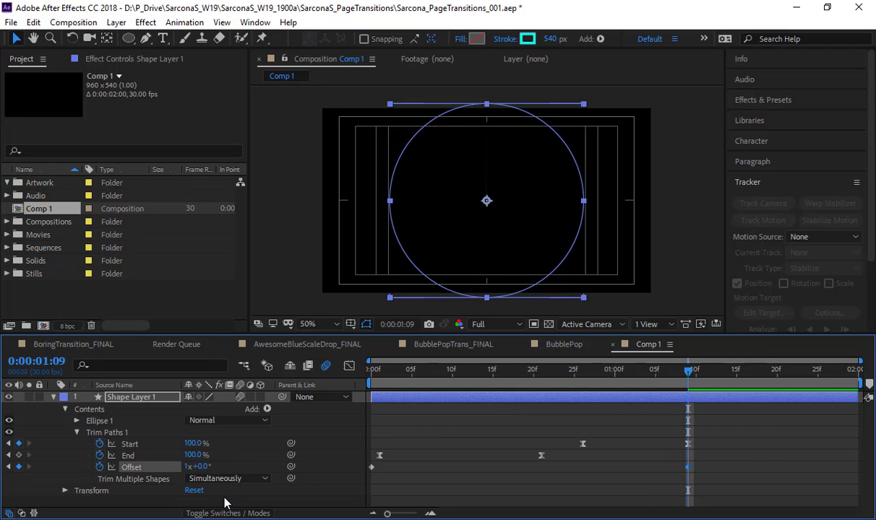
# Step: Preview the rotating radial wipe from the first frame
pyautogui.click(388, 413)
pyautogui.click(368, 373)
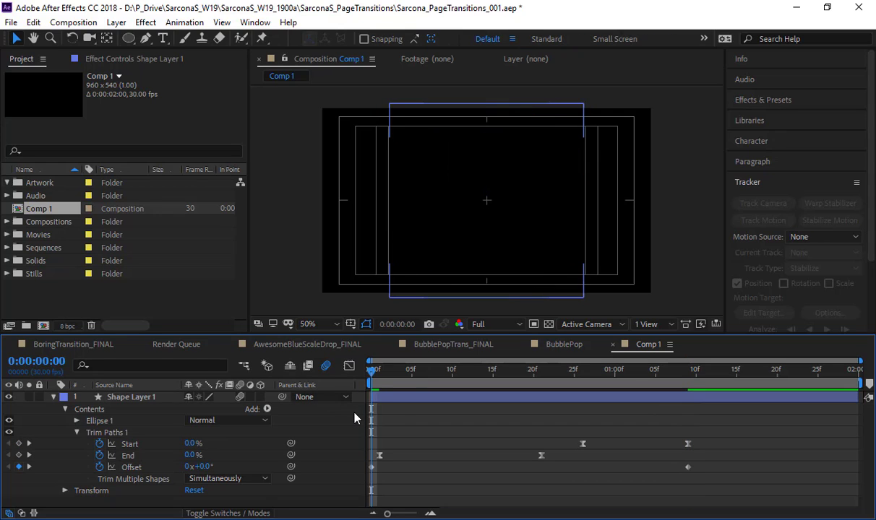
pyautogui.press('space')
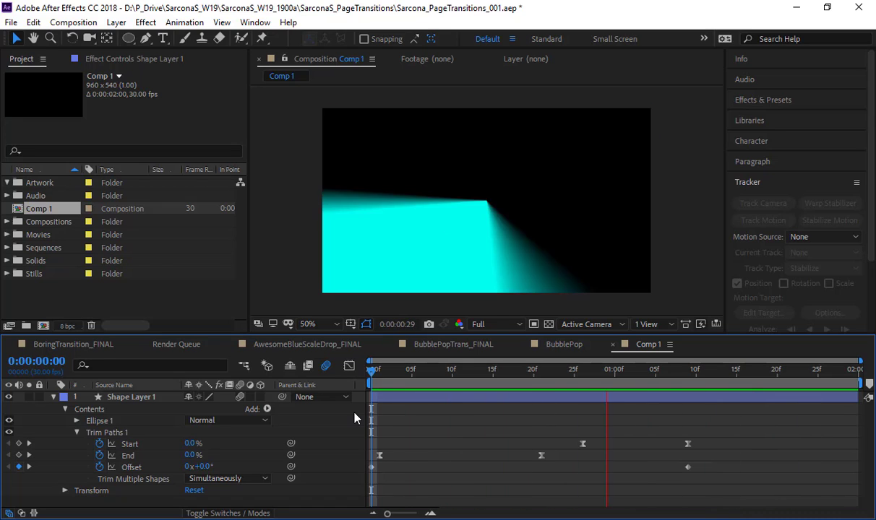
pyautogui.press('space')
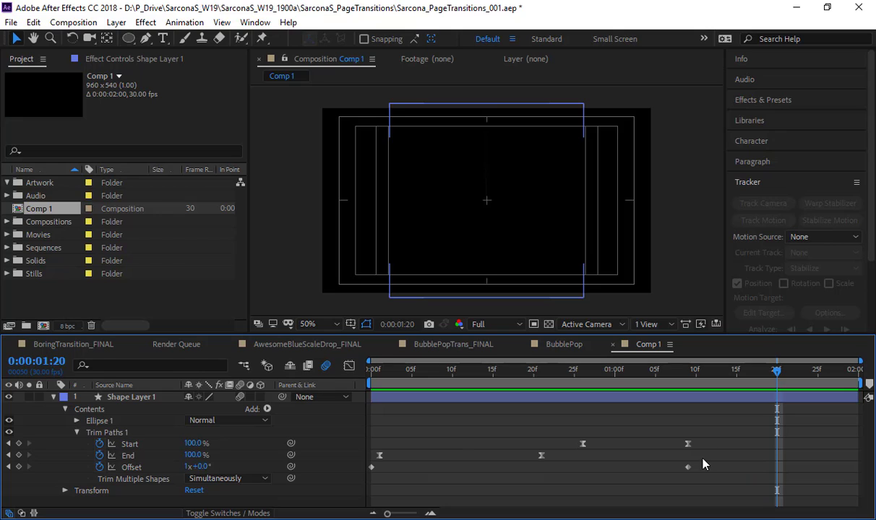
# Step: Apply Easy Ease to both Trim Paths Offset keyframes and preview the wipe from the first frame
pyautogui.moveTo(698, 451); pyautogui.dragTo(334, 499)
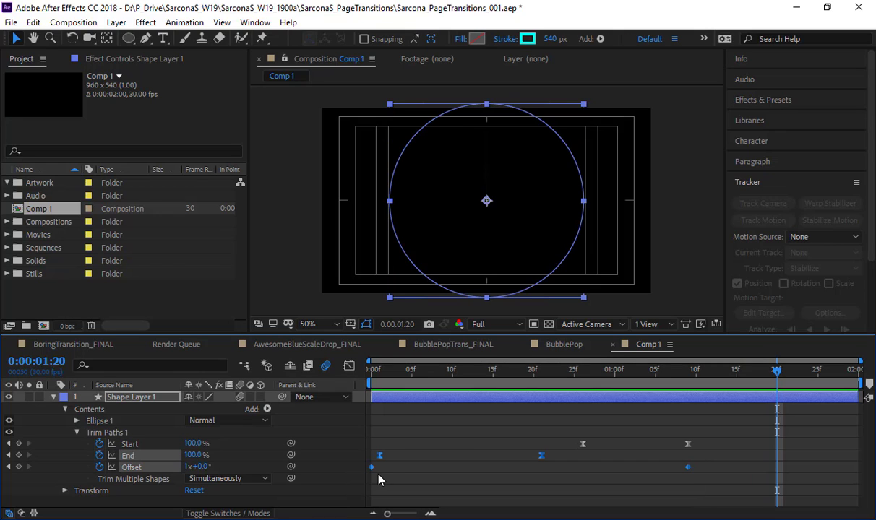
pyautogui.click(380, 471)
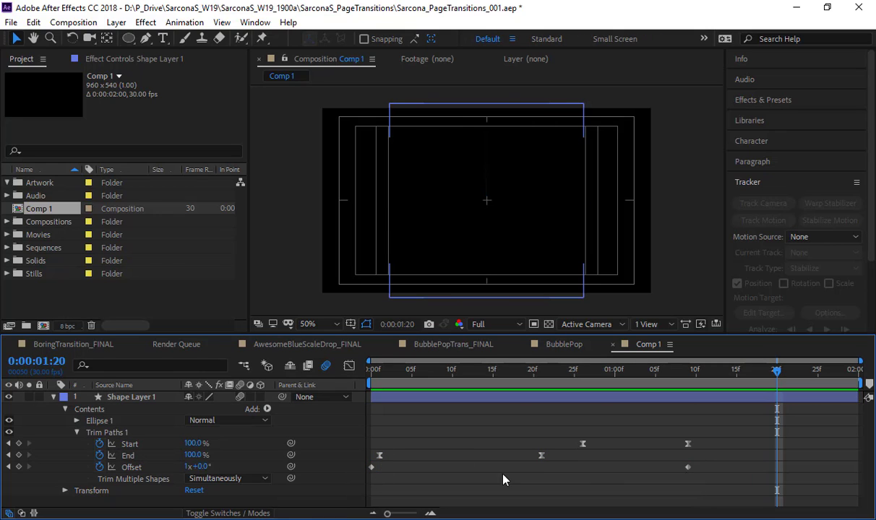
pyautogui.moveTo(715, 464); pyautogui.dragTo(373, 491)
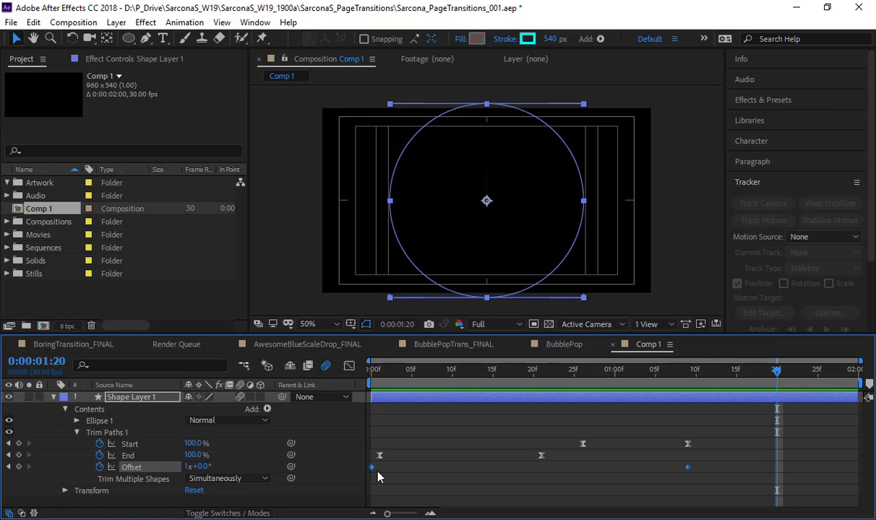
pyautogui.rightClick(373, 470)
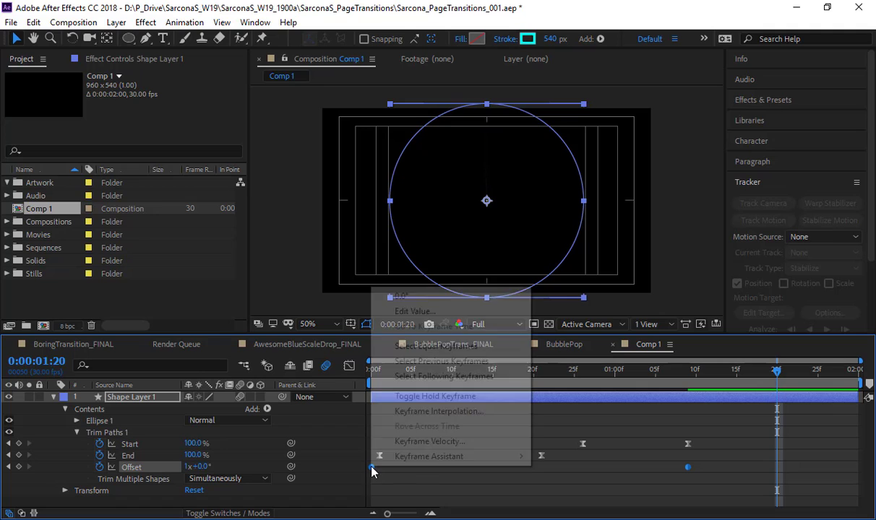
pyautogui.moveTo(463, 456)
pyautogui.click(340, 367)
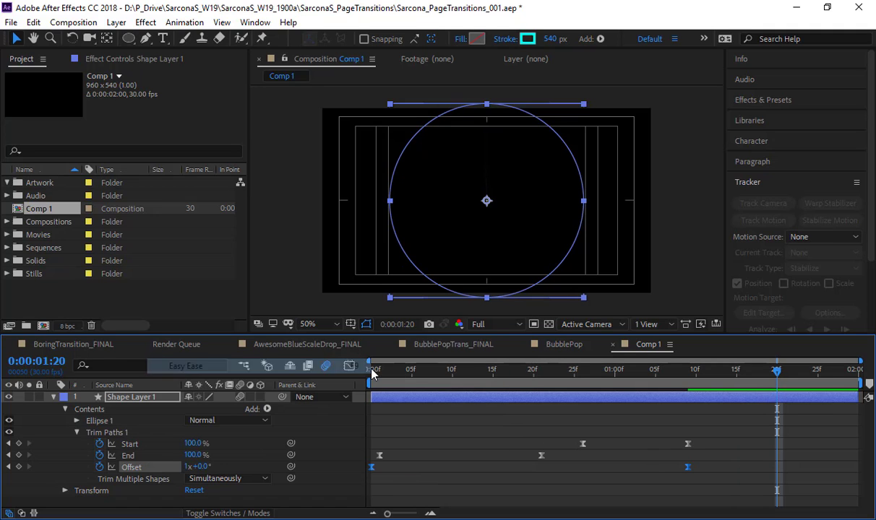
pyautogui.moveTo(399, 372); pyautogui.dragTo(358, 383)
pyautogui.press('space')
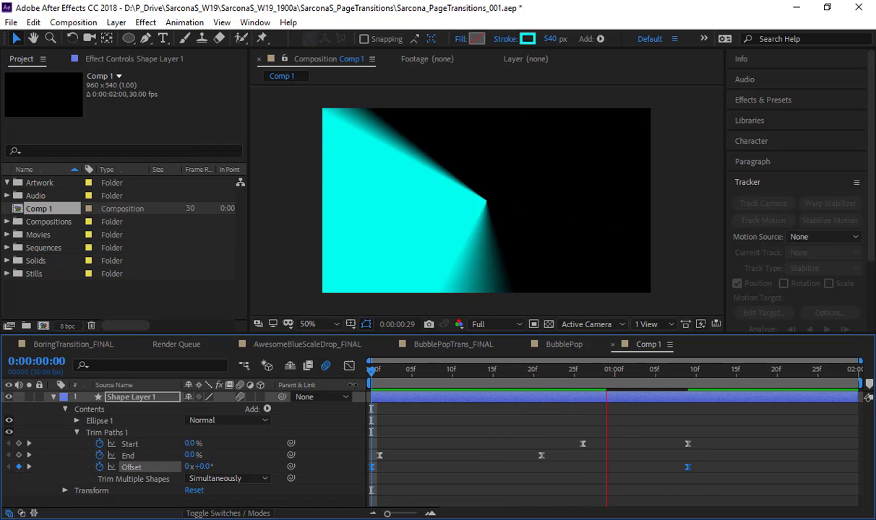
# Step: Reshape the Offset speed curve to build slowly and peak just before the last keyframe, and return to the first frame
pyautogui.click(349, 367)
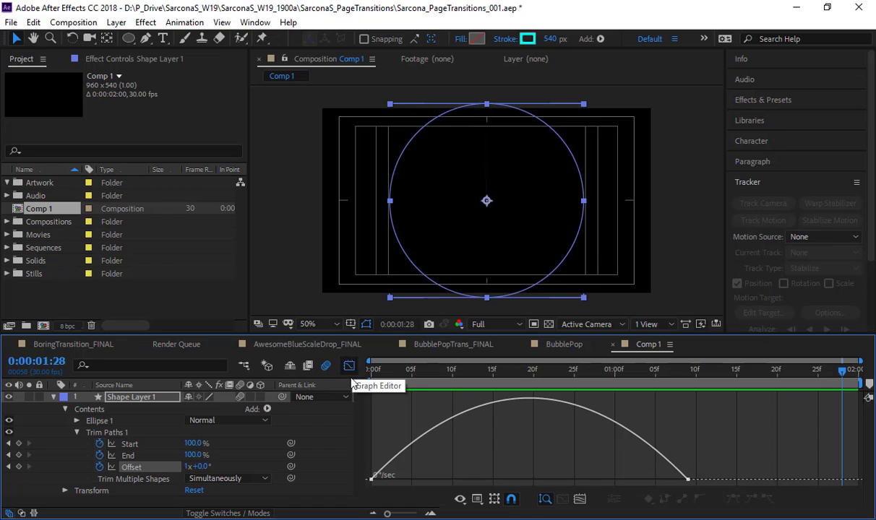
pyautogui.click(387, 469)
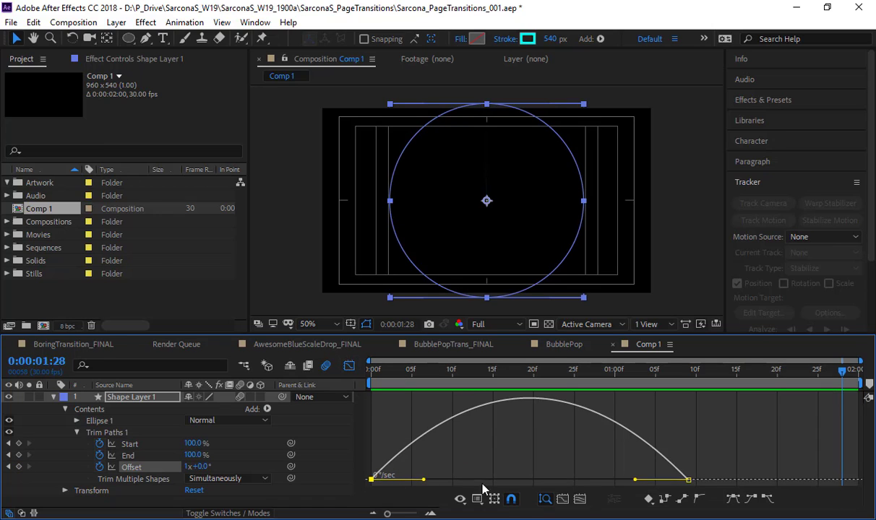
pyautogui.moveTo(423, 479); pyautogui.dragTo(565, 479)
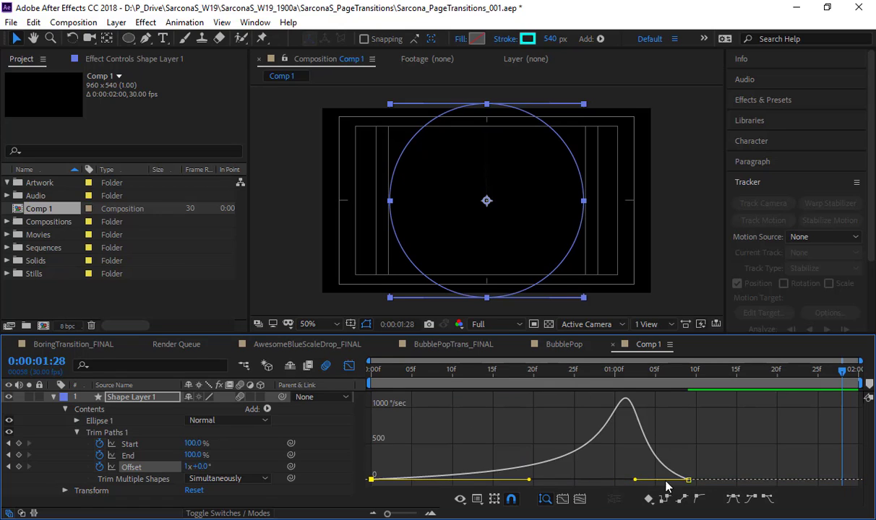
pyautogui.moveTo(635, 479); pyautogui.dragTo(686, 479)
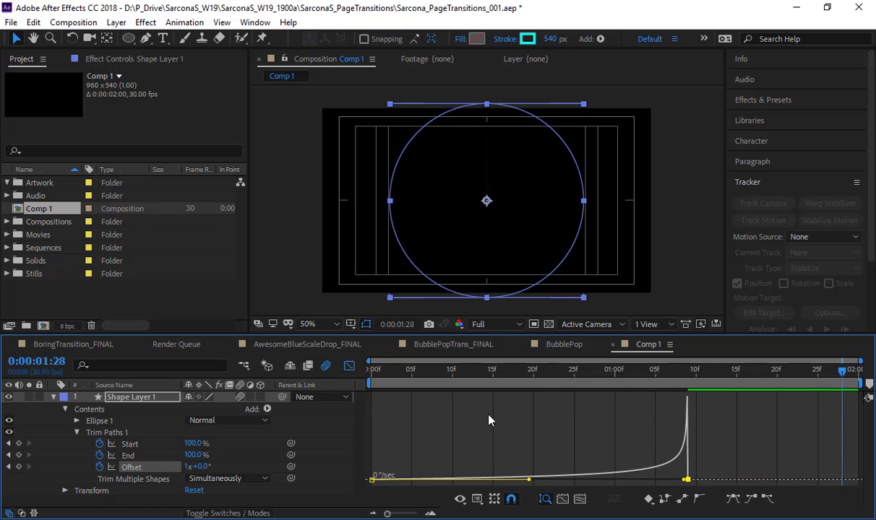
pyautogui.click(348, 367)
pyautogui.press('Home')
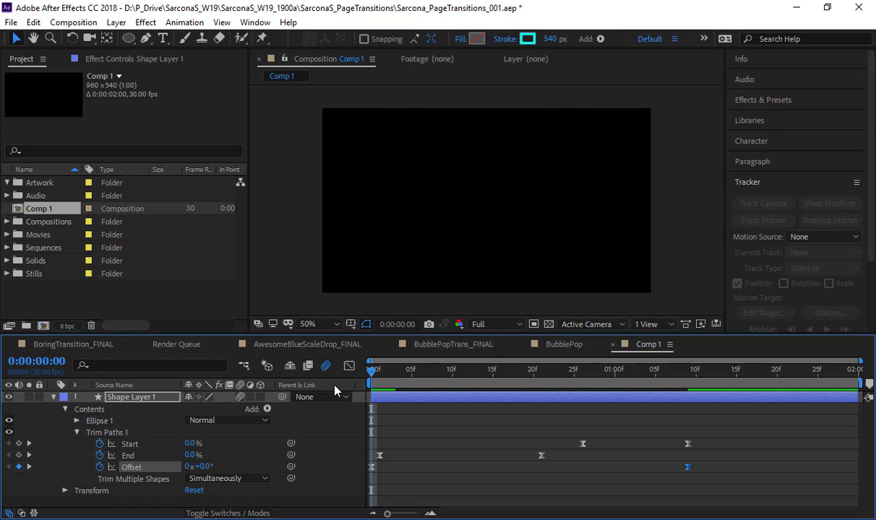
# Step: Preview the wipe, reshape the Trim Paths Offset speed curve into a gentle symmetric arc peaking midway, and preview it again
pyautogui.press('space')
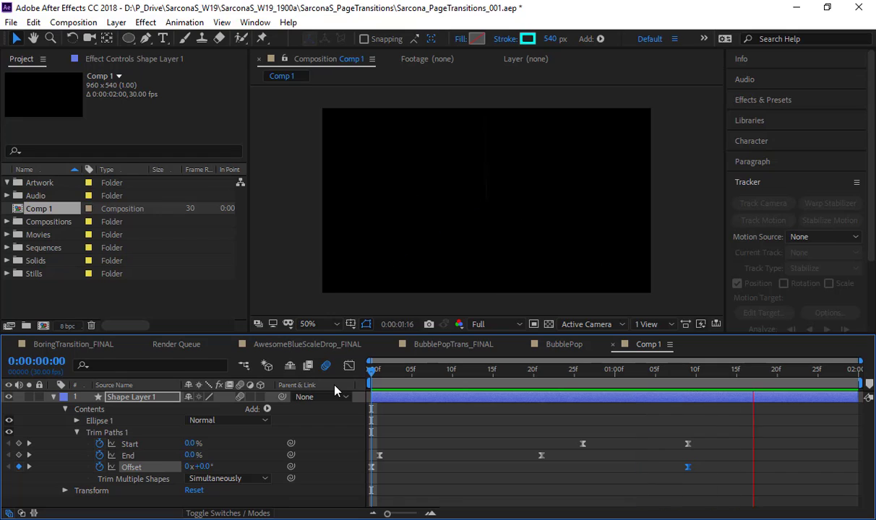
pyautogui.press('space')
pyautogui.keyDown('shift'); pyautogui.click(373, 469); pyautogui.keyUp('shift')
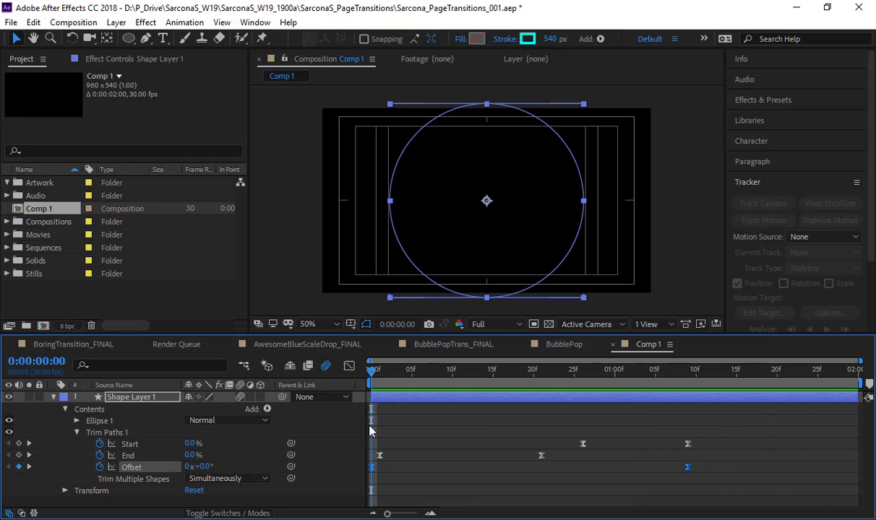
pyautogui.click(350, 374)
pyautogui.moveTo(697, 465); pyautogui.dragTo(599, 480)
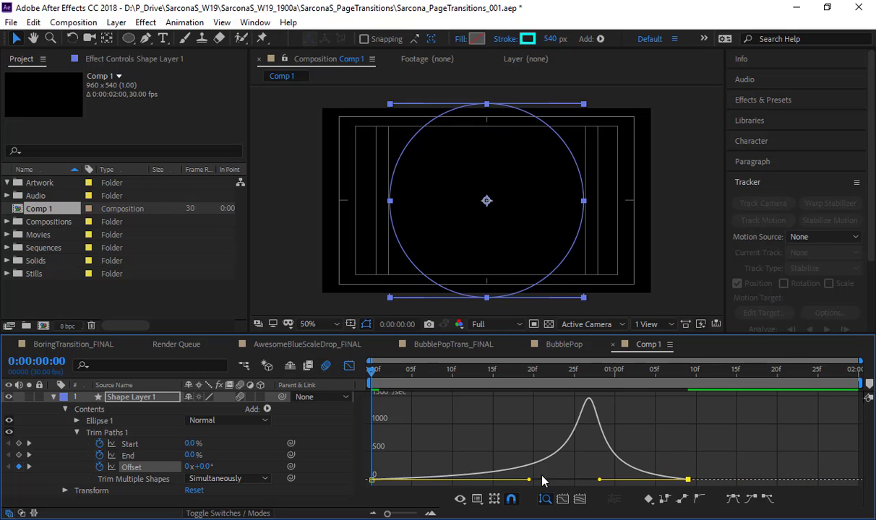
pyautogui.moveTo(530, 481); pyautogui.dragTo(438, 480)
pyautogui.moveTo(599, 480); pyautogui.dragTo(636, 480)
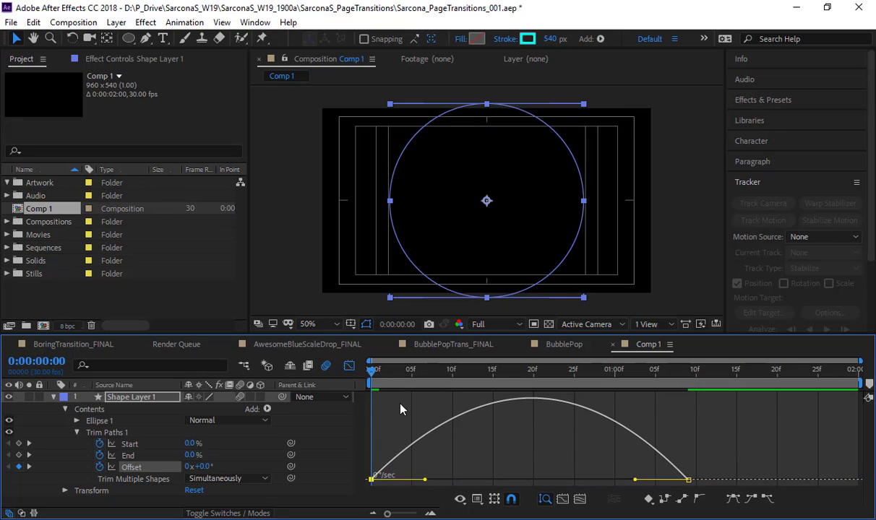
pyautogui.click(349, 366)
pyautogui.press('space')
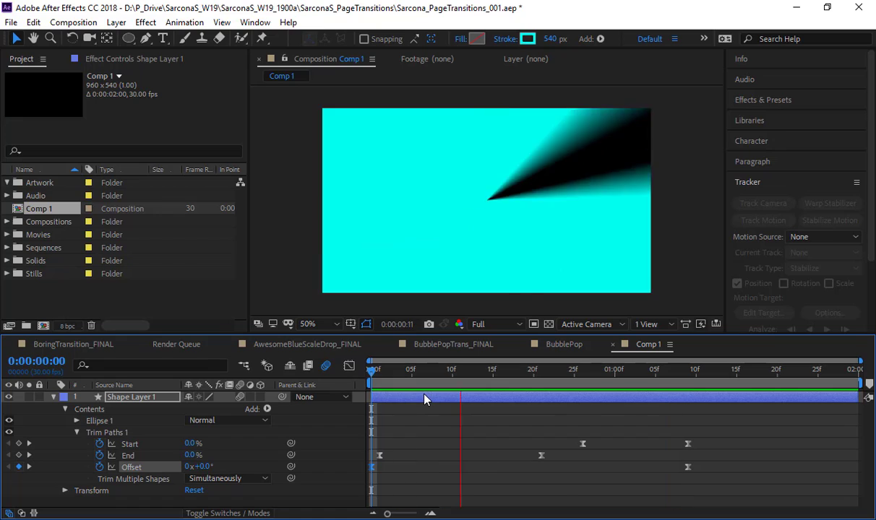
pyautogui.press('space')
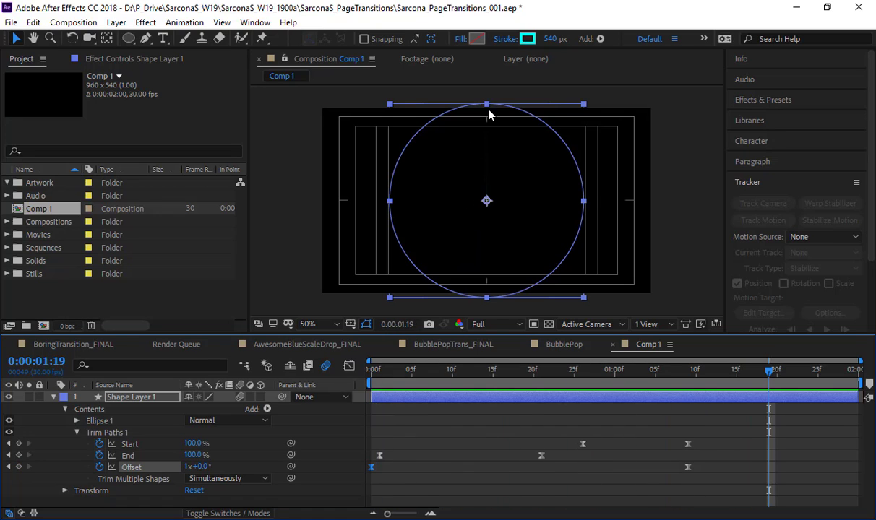
# Step: Collapse Shape Layer 1's properties and duplicate the layer four times
pyautogui.press('u')
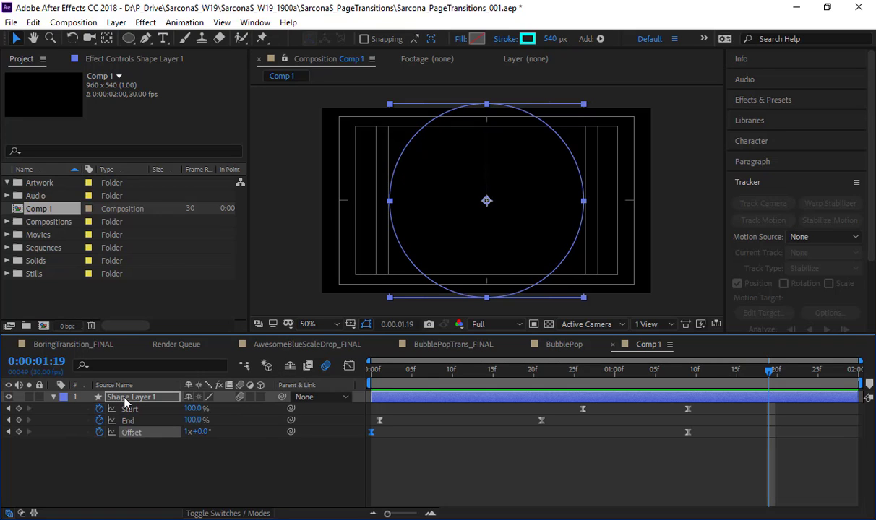
pyautogui.press('u')
pyautogui.click(141, 433)
pyautogui.click(126, 397)
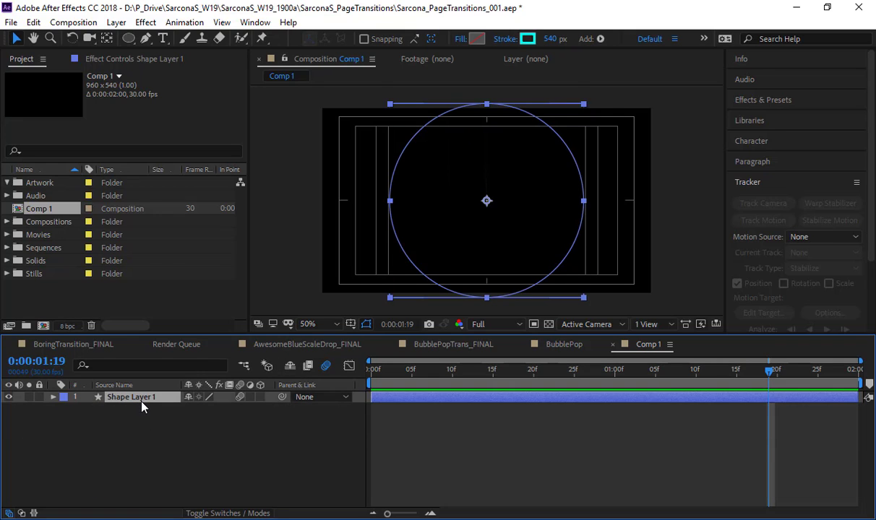
pyautogui.hotkey('ctrl', 'd')
pyautogui.hotkey('ctrl', 'd')
pyautogui.hotkey('ctrl', 'd')
pyautogui.hotkey('ctrl', 'd')
# Step: Change the stroke colour of Shape Layer 2 to bright green, picking it by hue
pyautogui.click(130, 432)
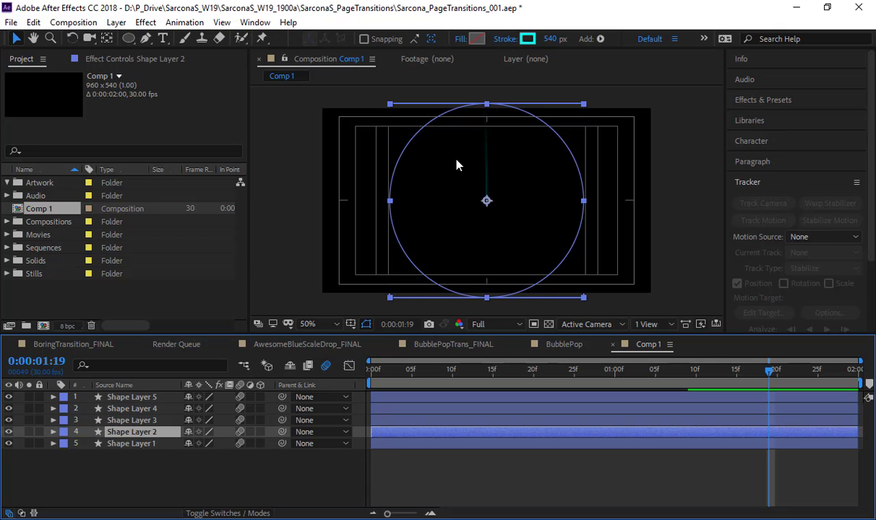
pyautogui.click(527, 40)
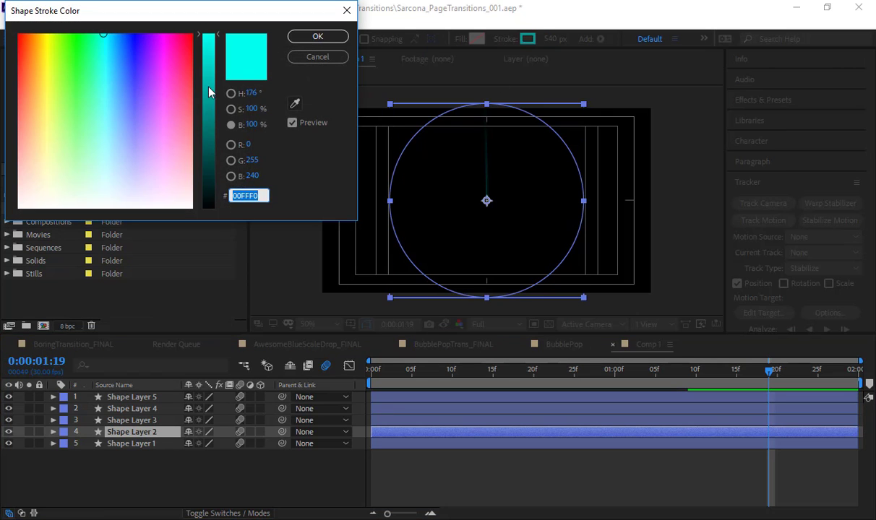
pyautogui.click(231, 93)
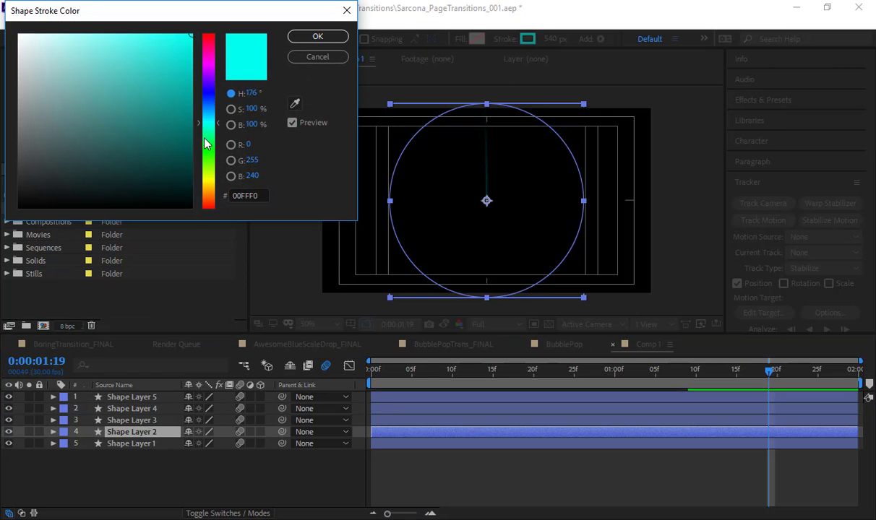
pyautogui.moveTo(206, 143); pyautogui.dragTo(205, 151)
pyautogui.press('Return')
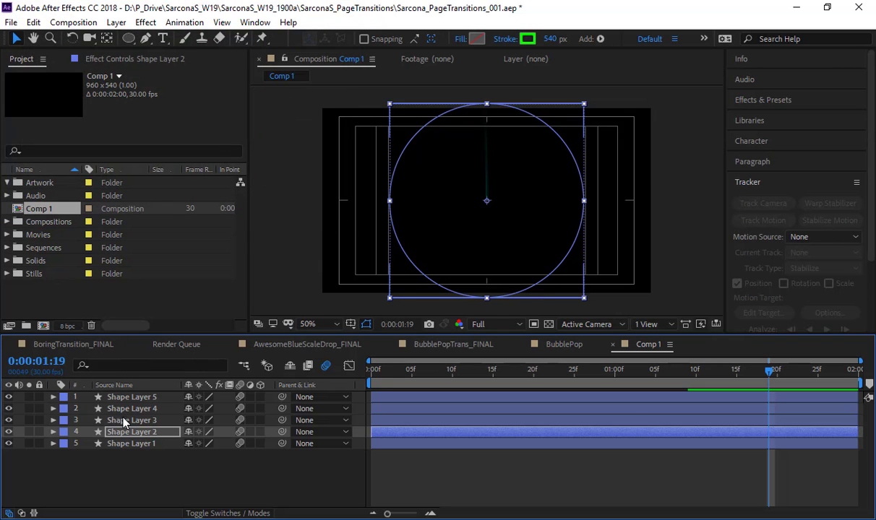
# Step: Change the stroke colour of Shape Layer 3 to yellow
pyautogui.click(124, 420)
pyautogui.click(528, 39)
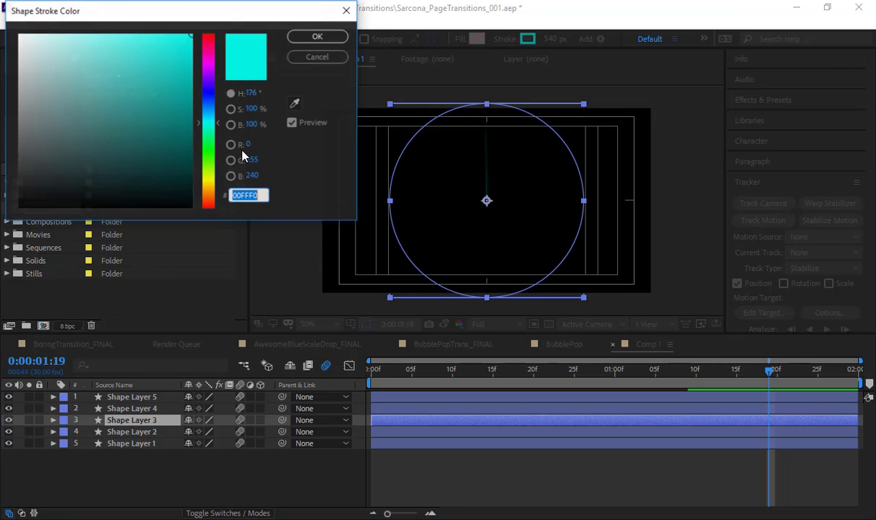
pyautogui.moveTo(215, 173); pyautogui.dragTo(217, 177)
pyautogui.press('Return')
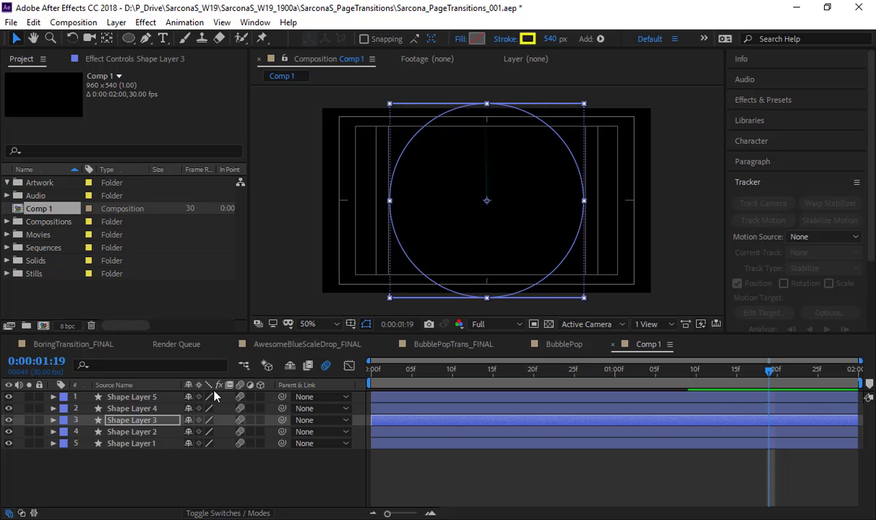
# Step: Change the stroke colour of Shape Layer 4 to orange-red
pyautogui.click(173, 408)
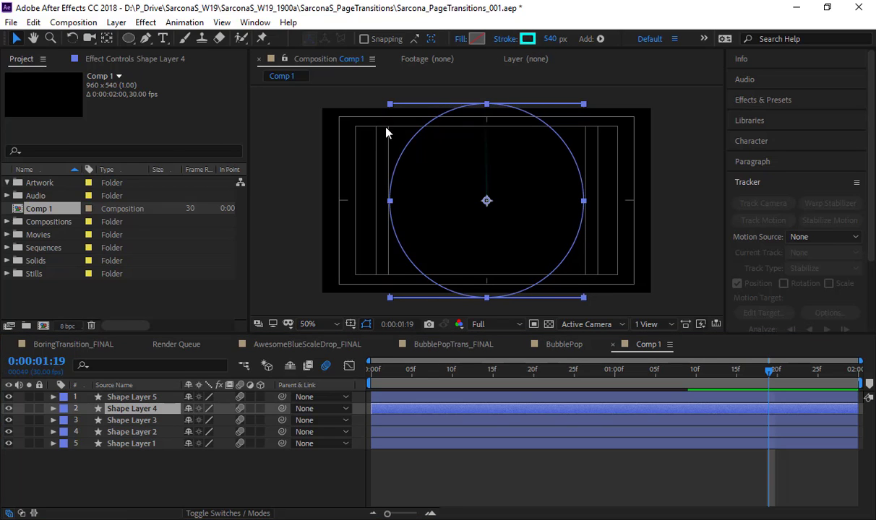
pyautogui.click(527, 39)
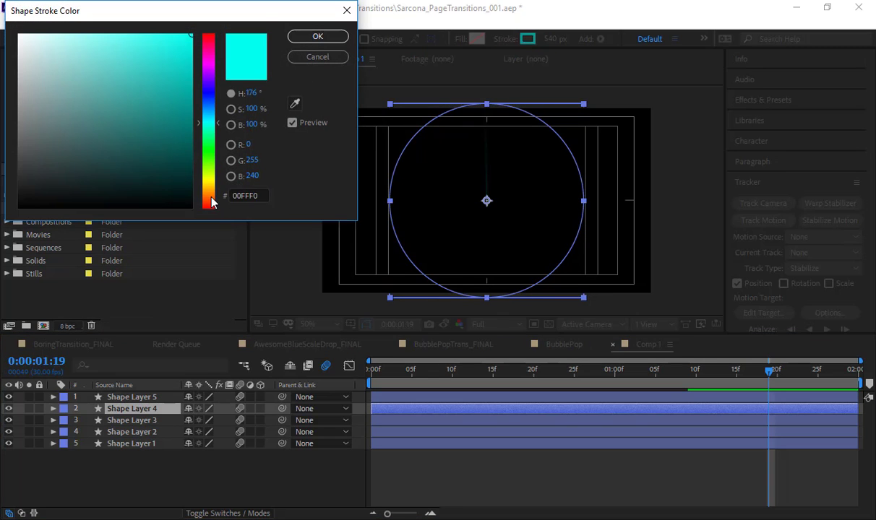
pyautogui.moveTo(206, 192); pyautogui.dragTo(206, 201)
pyautogui.press('Return')
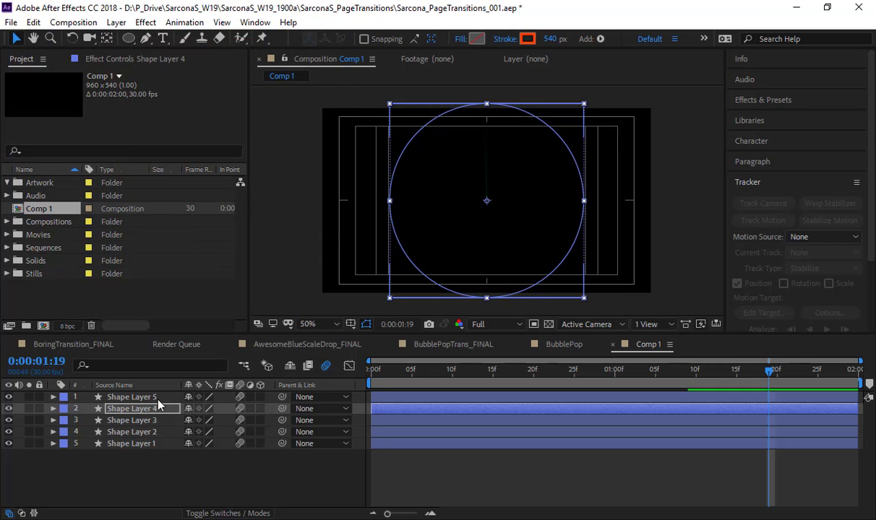
# Step: Change the stroke colour of Shape Layer 5 to dark purple, 4E2950
pyautogui.click(155, 398)
pyautogui.click(527, 39)
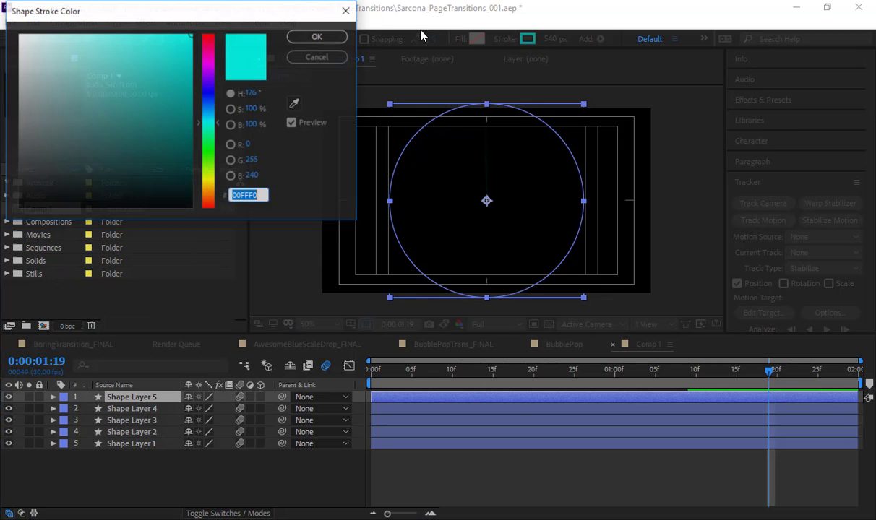
pyautogui.click(208, 65)
pyautogui.click(118, 142)
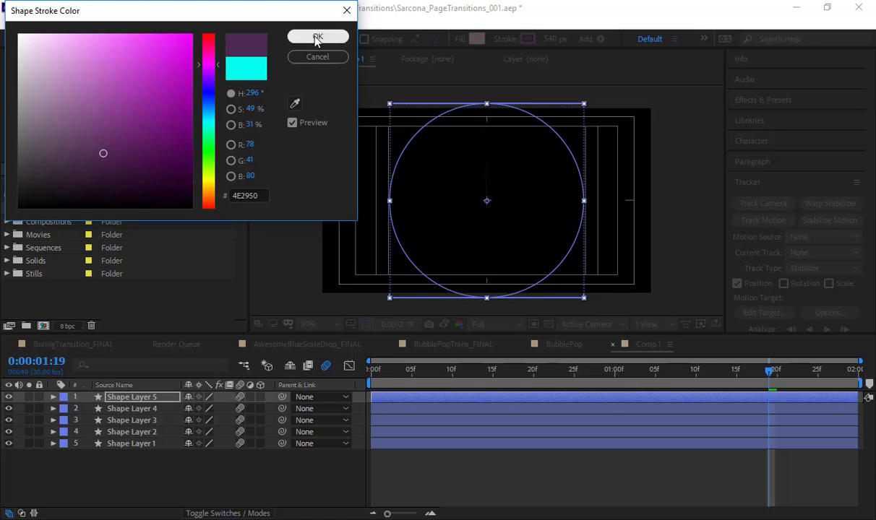
pyautogui.click(318, 36)
# Step: Preview the five coloured radial wipe layers from the first frame
pyautogui.moveTo(405, 369); pyautogui.dragTo(319, 400)
pyautogui.click(318, 472)
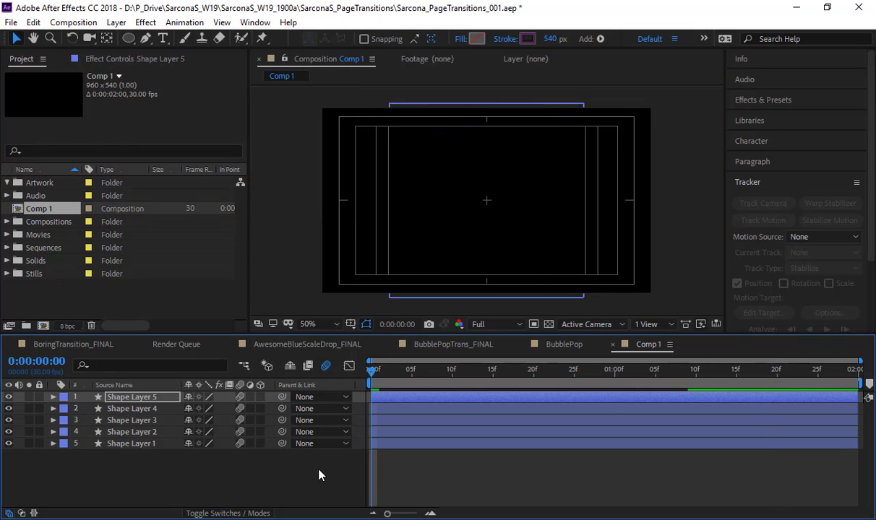
pyautogui.press('space')
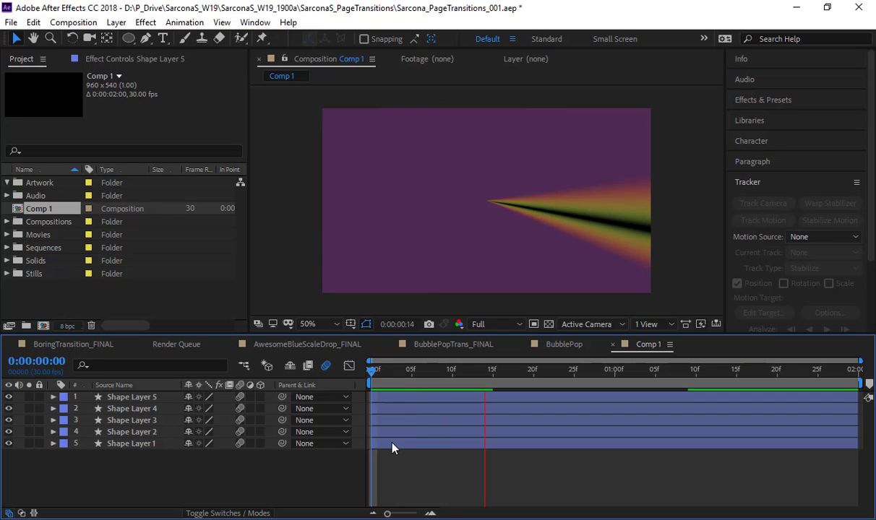
# Step: Stagger Shape Layers 2 to 5 in time so each starts one frame after the layer below it
pyautogui.click(391, 399)
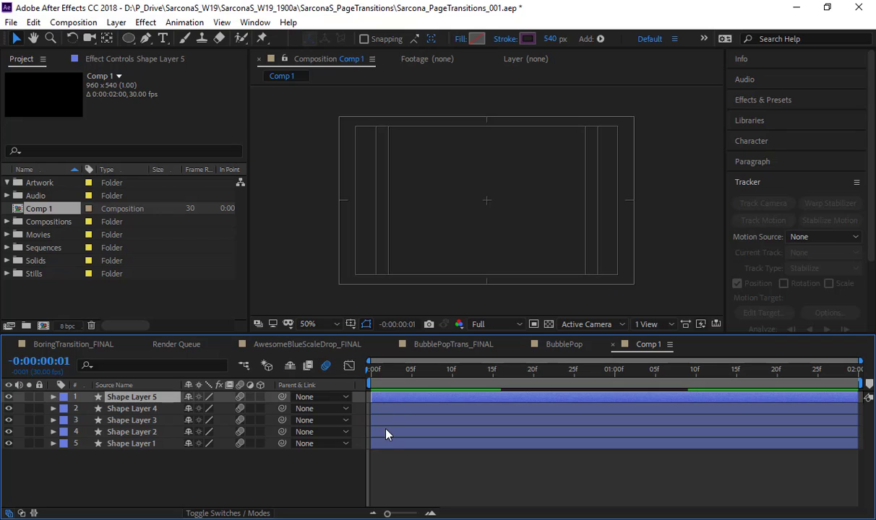
pyautogui.keyDown('shift'); pyautogui.click(390, 432); pyautogui.keyUp('shift')
pyautogui.hotkey('alt', 'pagedown')
pyautogui.keyDown('ctrl'); pyautogui.click(396, 430); pyautogui.keyUp('ctrl')
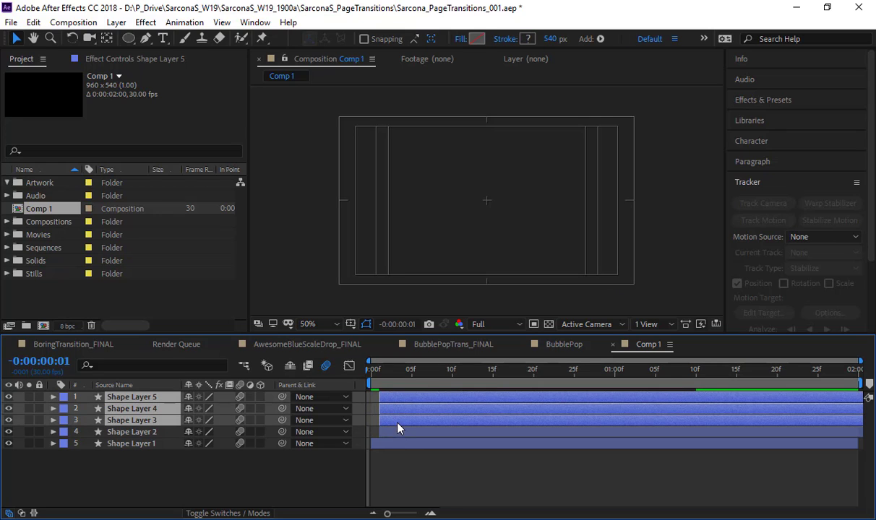
pyautogui.keyDown('ctrl'); pyautogui.click(406, 421); pyautogui.keyUp('ctrl')
pyautogui.moveTo(415, 412); pyautogui.dragTo(425, 397)
pyautogui.keyDown('ctrl'); pyautogui.click(416, 413); pyautogui.keyUp('ctrl')
# Step: Widen the stagger of Shape Layers 2 to 5 to two frames per layer and preview the animation
pyautogui.keyDown('shift'); pyautogui.click(416, 430); pyautogui.keyUp('shift')
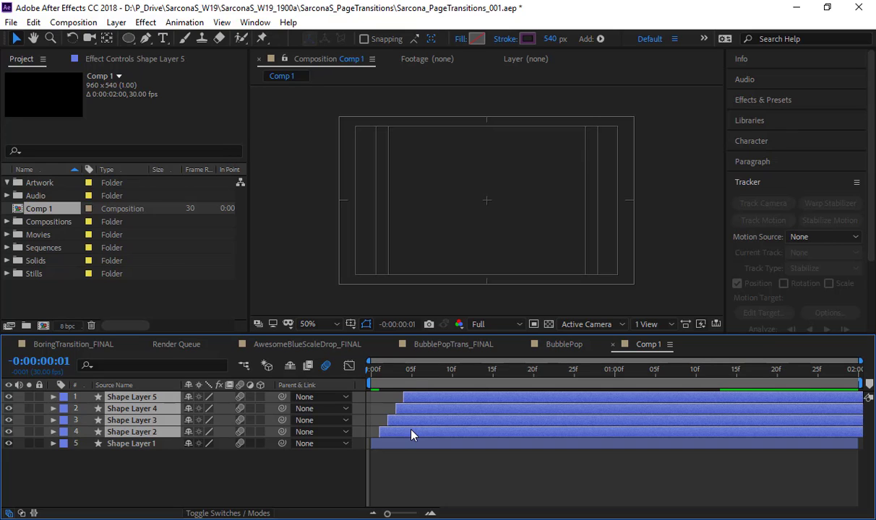
pyautogui.moveTo(416, 434); pyautogui.dragTo(441, 410)
pyautogui.keyDown('ctrl'); pyautogui.click(419, 434); pyautogui.keyUp('ctrl')
pyautogui.keyDown('ctrl'); pyautogui.click(430, 422); pyautogui.keyUp('ctrl')
pyautogui.keyDown('ctrl'); pyautogui.click(442, 415); pyautogui.keyUp('ctrl')
pyautogui.press('space')
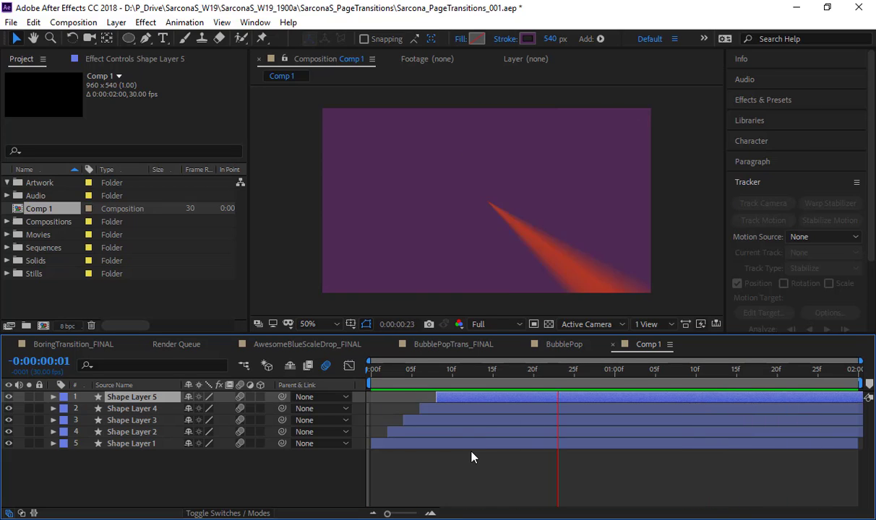
pyautogui.press('space')
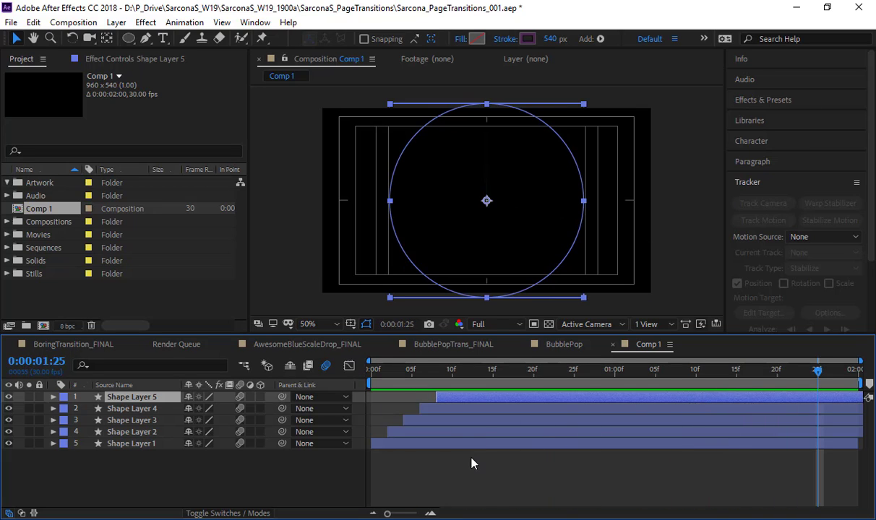
# Step: Show every layer's keyframes in a taller timeline and move Shape Layer 4's Start keyframes to 1:05 and 1:18, and its last Offset keyframe to 1:18
pyautogui.hotkey('ctrl', 'a')
pyautogui.press('u')
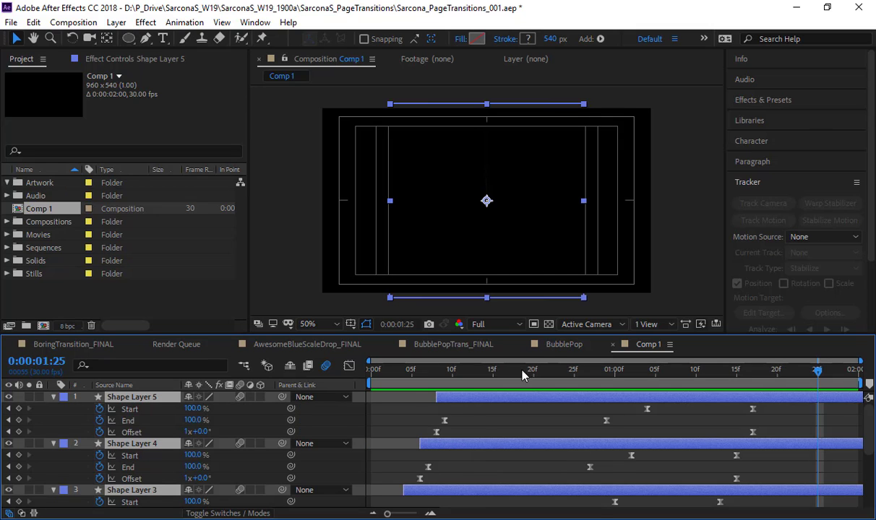
pyautogui.moveTo(524, 333); pyautogui.dragTo(528, 235)
pyautogui.moveTo(631, 313); pyautogui.dragTo(435, 329)
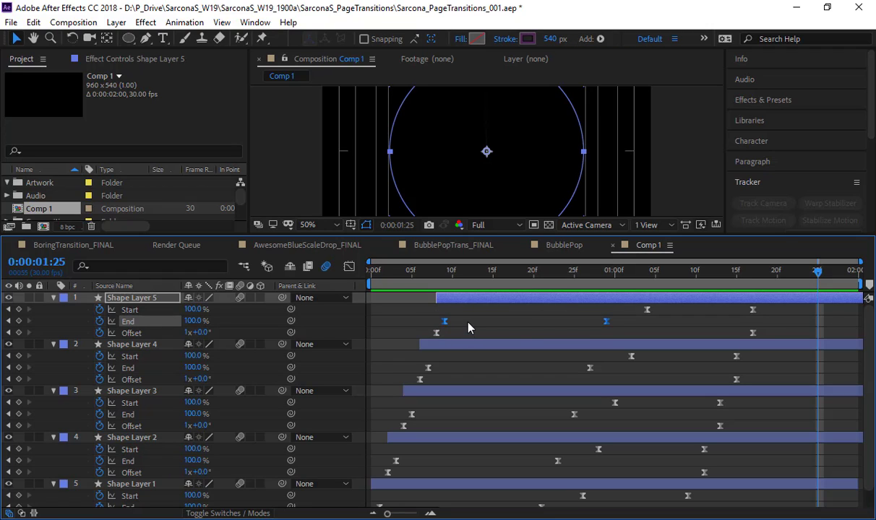
pyautogui.moveTo(630, 307); pyautogui.dragTo(766, 333)
pyautogui.moveTo(607, 362); pyautogui.dragTo(745, 383)
pyautogui.moveTo(761, 383); pyautogui.dragTo(769, 383)
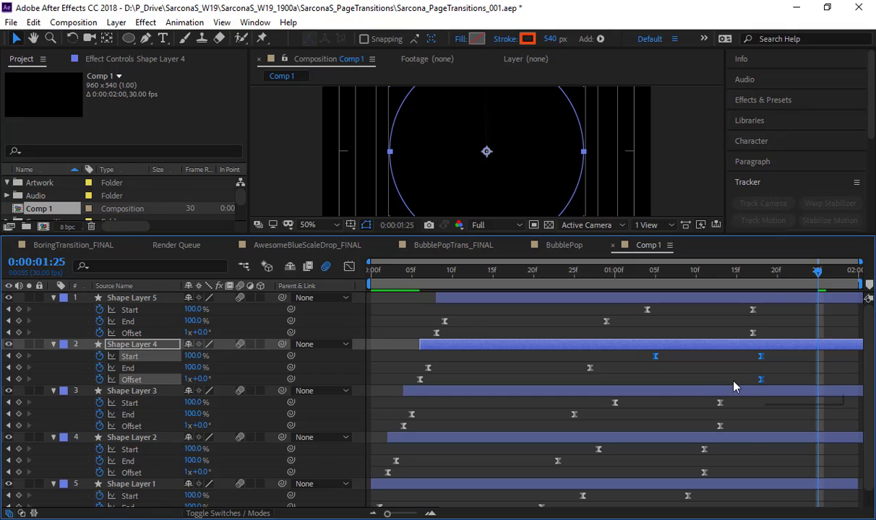
# Step: Delay the Start and last Offset keyframes of Shape Layers 3, 2 and 1, ending layer 3 at 1:20 and layer 2 at 1:22, and shrink the timeline
pyautogui.moveTo(604, 398); pyautogui.dragTo(780, 427)
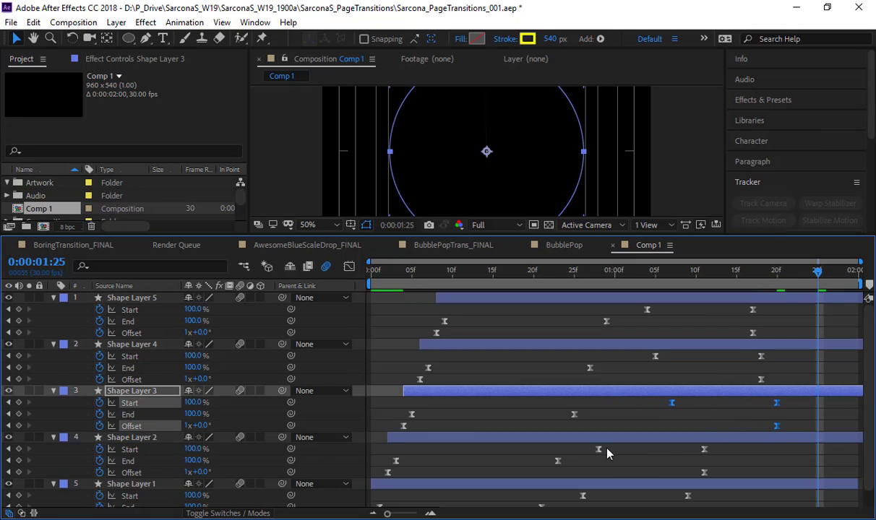
pyautogui.moveTo(590, 446); pyautogui.dragTo(795, 463)
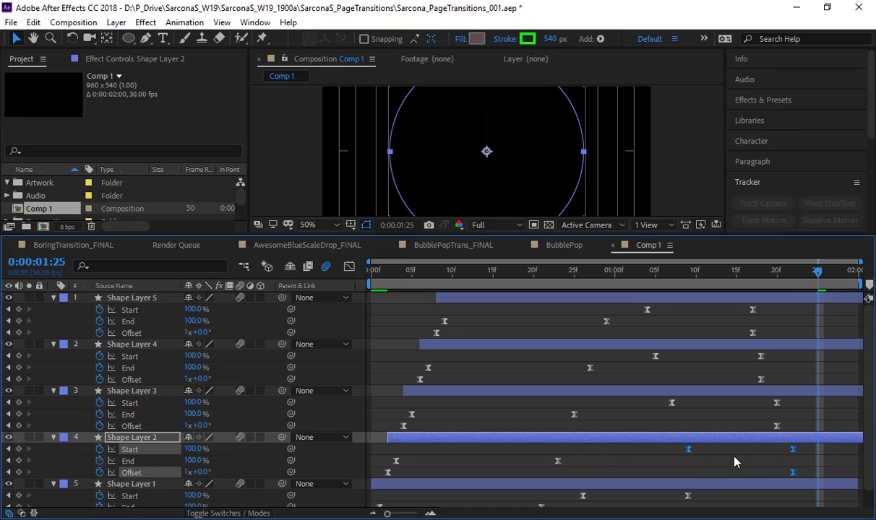
pyautogui.scroll(-1, 572, 466)
pyautogui.moveTo(561, 474); pyautogui.dragTo(723, 506)
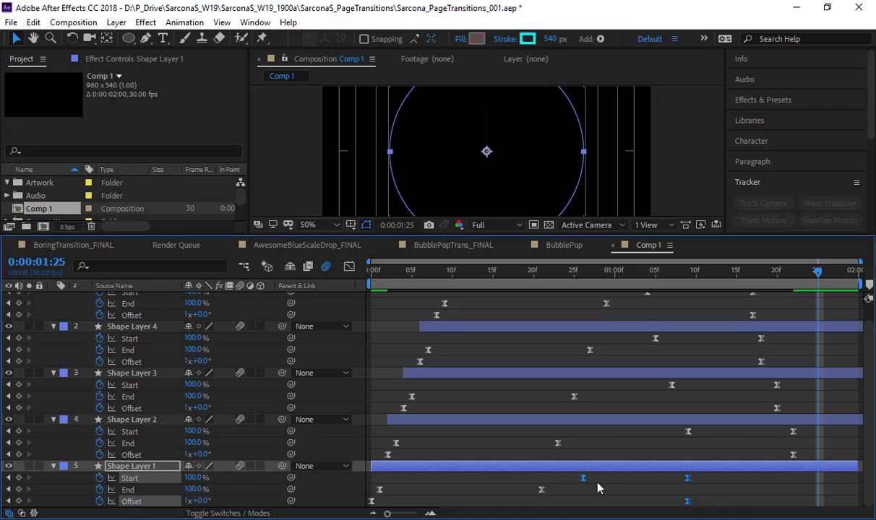
pyautogui.moveTo(583, 482); pyautogui.dragTo(708, 471)
pyautogui.moveTo(733, 237); pyautogui.dragTo(691, 344)
# Step: Preview the staggered multicolour radial wipe and return to the first frame
pyautogui.press('space')
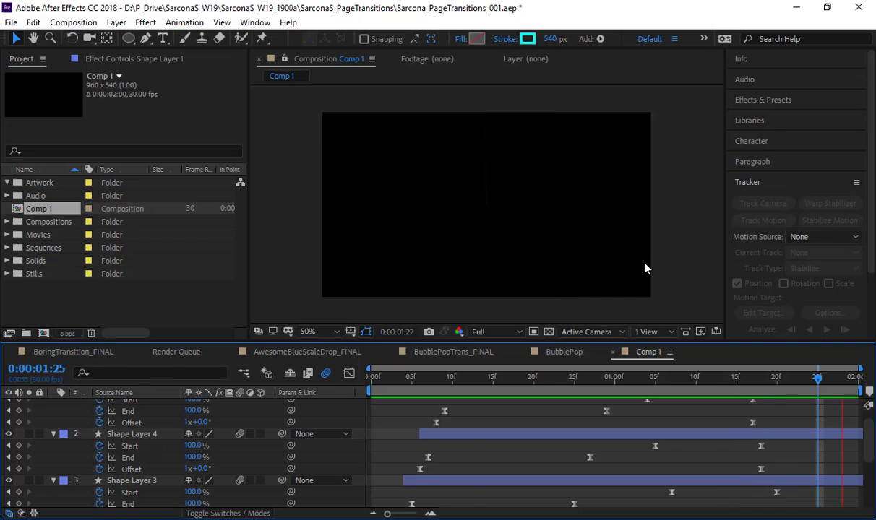
pyautogui.press('space')
pyautogui.press('Home')
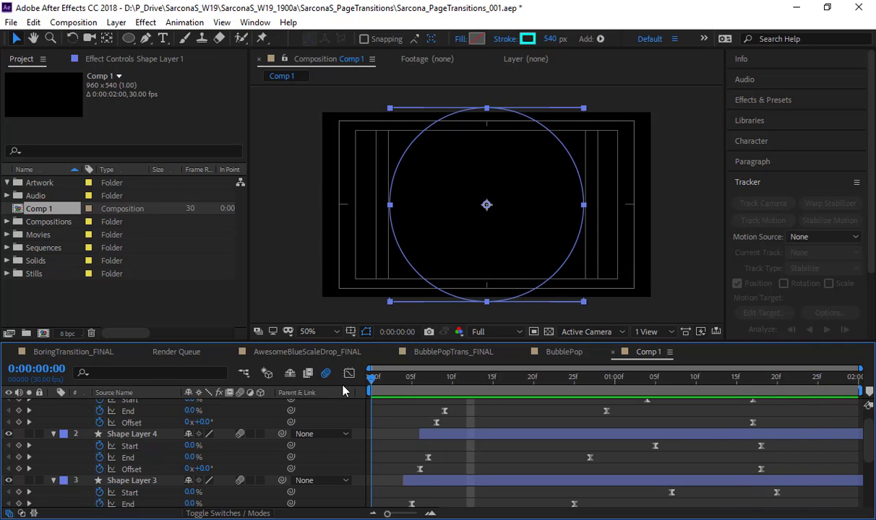
# Step: Rename the Comp 1 composition as BarneySkttles_FINAL and move it into the Compositions folder
pyautogui.click(53, 210)
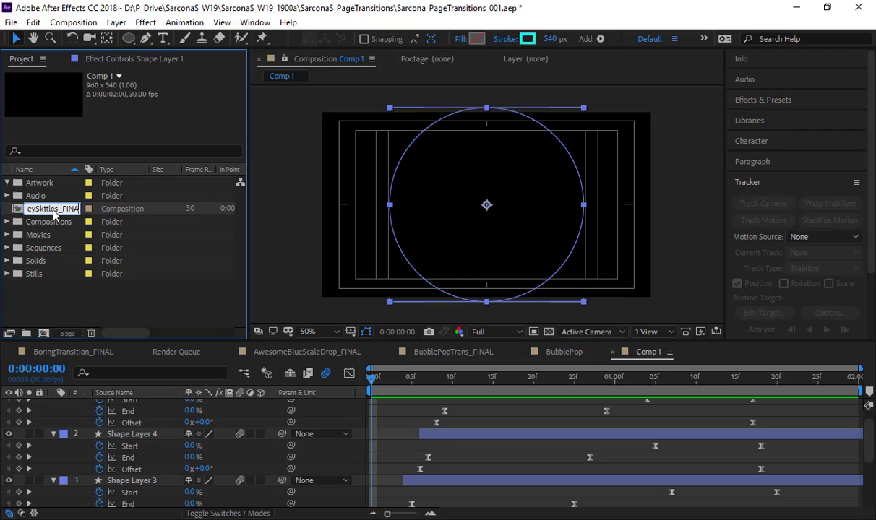
pyautogui.write('L')
pyautogui.press('Return')
pyautogui.moveTo(53, 210); pyautogui.dragTo(57, 224)
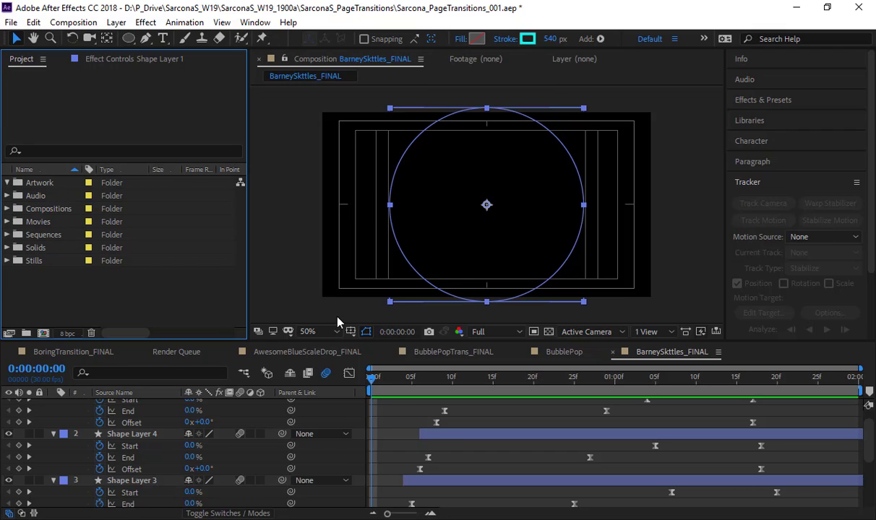
# Step: Collapse the keyframed properties of all five shape layers in the timeline and clear the layer selection
pyautogui.hotkey('ctrl', 'a')
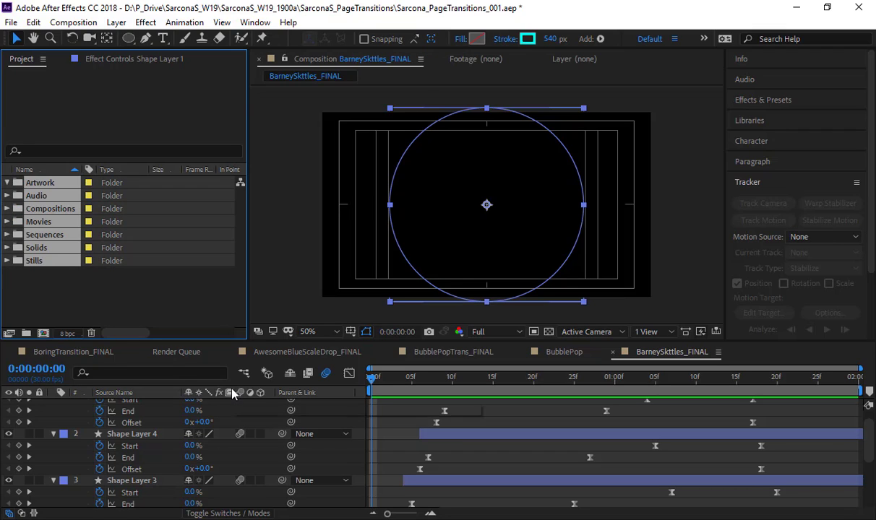
pyautogui.click(151, 398)
pyautogui.hotkey('ctrl', 'a')
pyautogui.press('u')
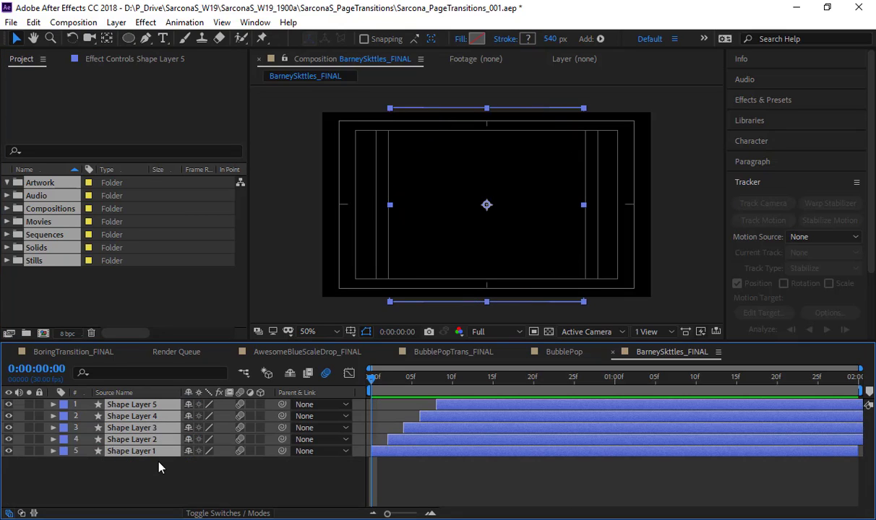
pyautogui.click(162, 476)
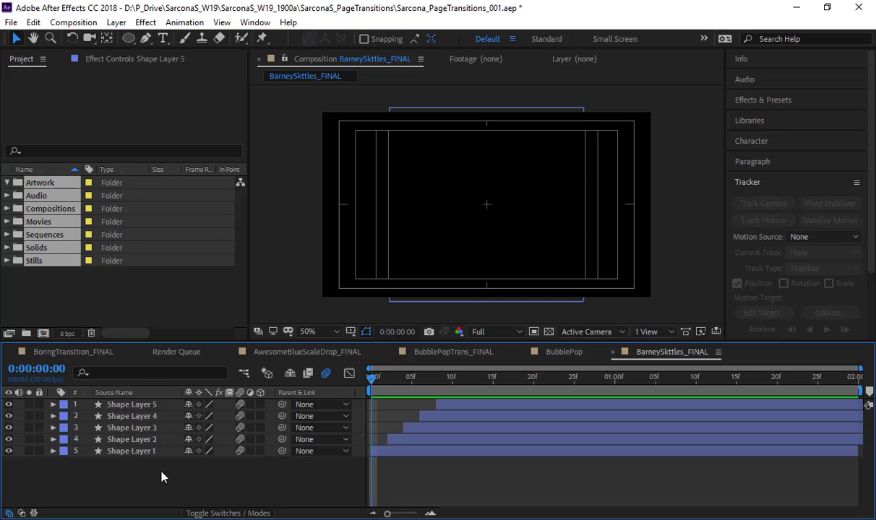
# Step: Add a new adjustment layer above the five shape layers
pyautogui.click(116, 23)
pyautogui.moveTo(129, 45)
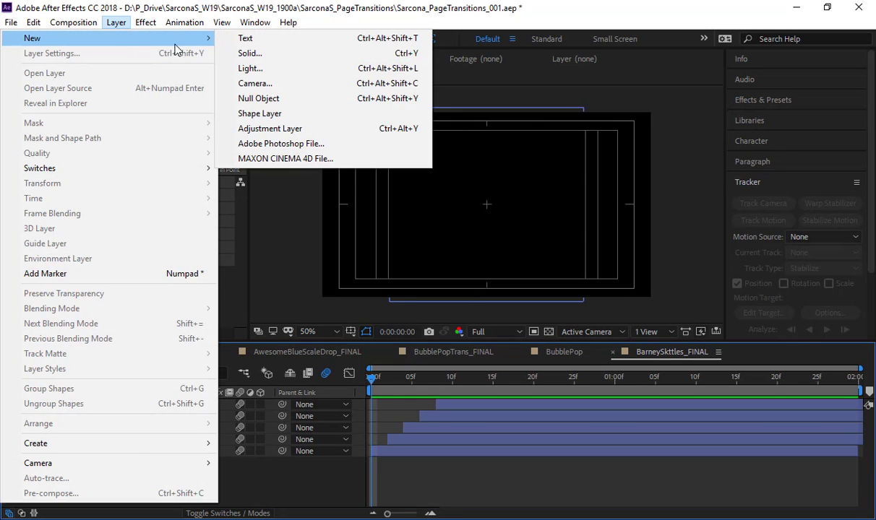
pyautogui.click(289, 130)
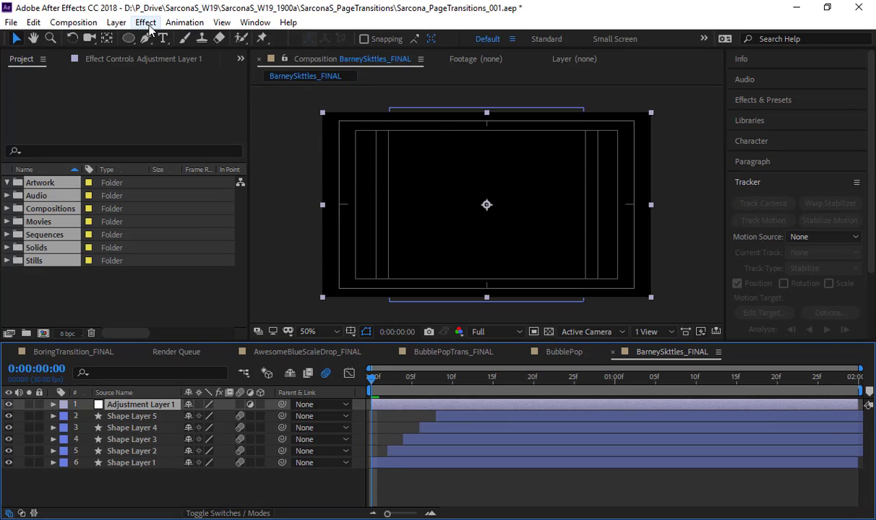
# Step: Apply the Change Color effect to the adjustment layer and sample the wipe's yellow as the colour to change at frame 8
pyautogui.click(147, 24)
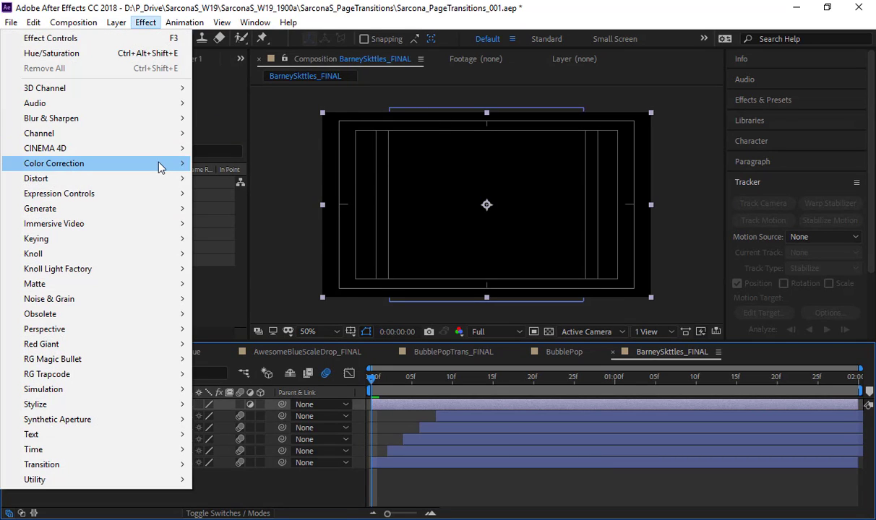
pyautogui.moveTo(162, 163)
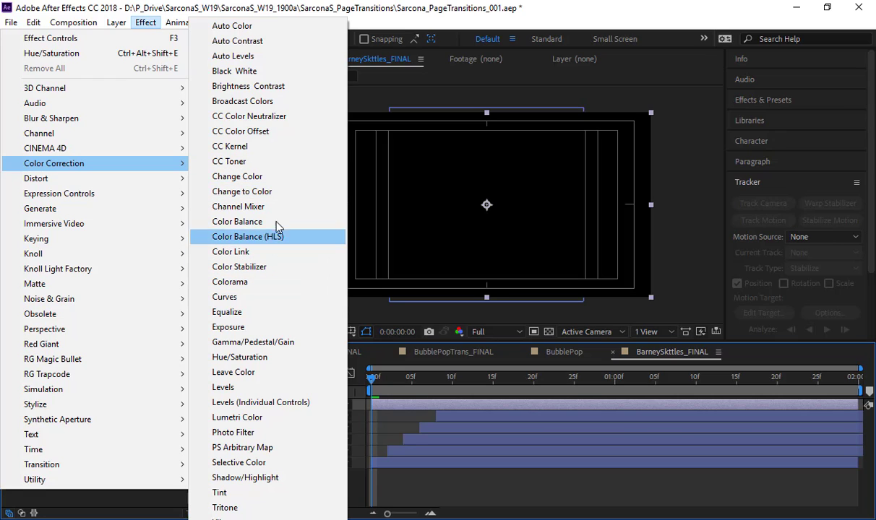
pyautogui.click(268, 178)
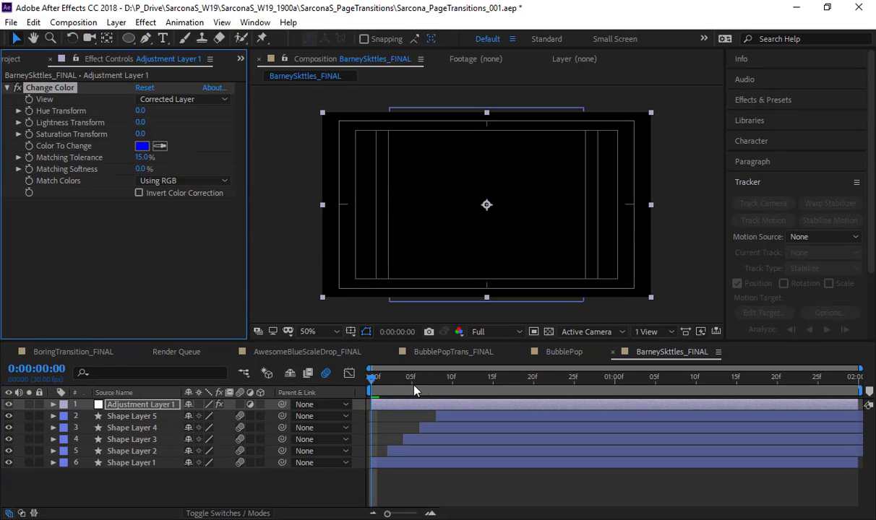
pyautogui.moveTo(414, 390); pyautogui.dragTo(434, 390)
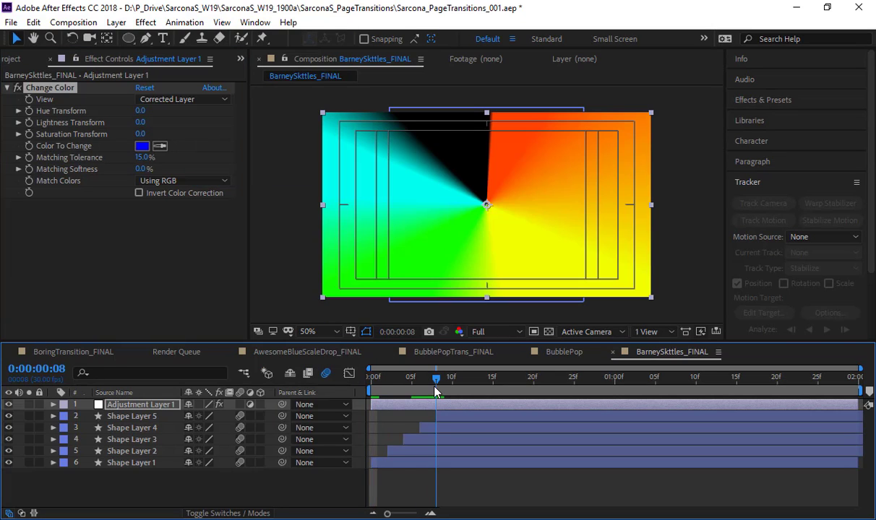
pyautogui.click(159, 146)
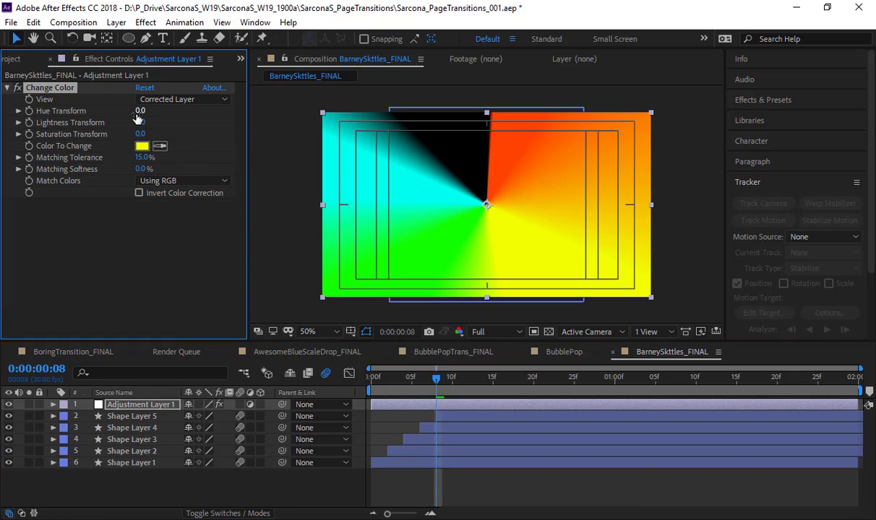
# Step: Try a Hue Transform of 246 with composition motion blur off and on, and delete the Change Color effect
pyautogui.click(326, 374)
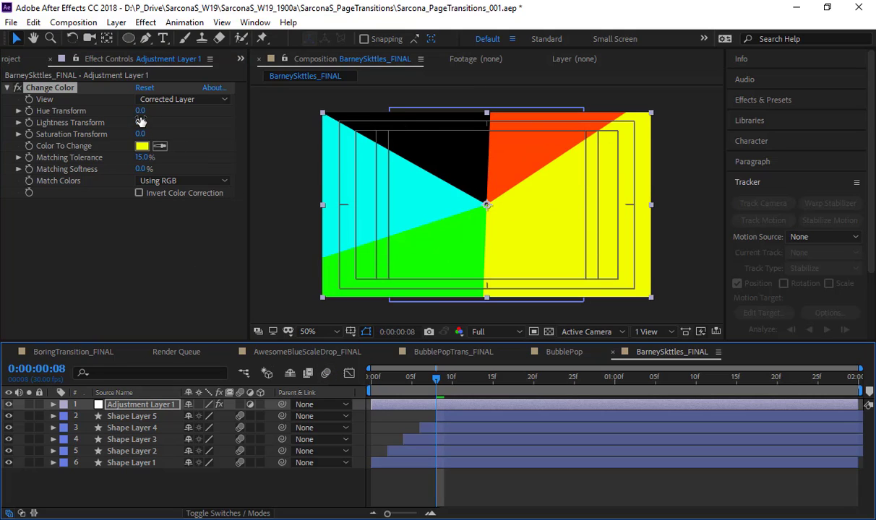
pyautogui.moveTo(139, 111); pyautogui.dragTo(334, 142)
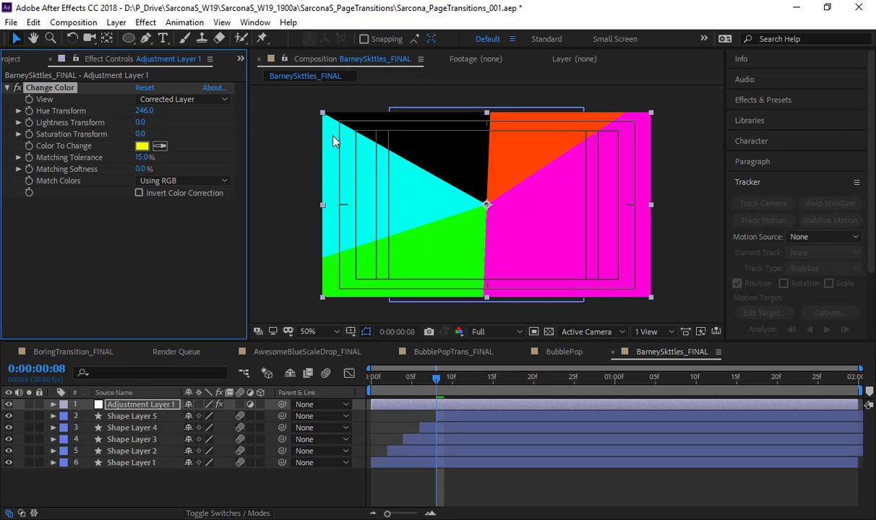
pyautogui.click(327, 373)
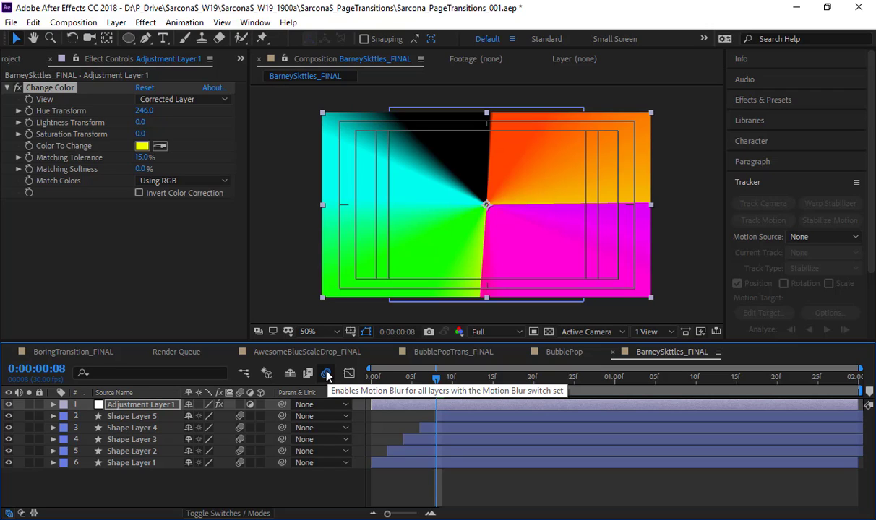
pyautogui.click(326, 374)
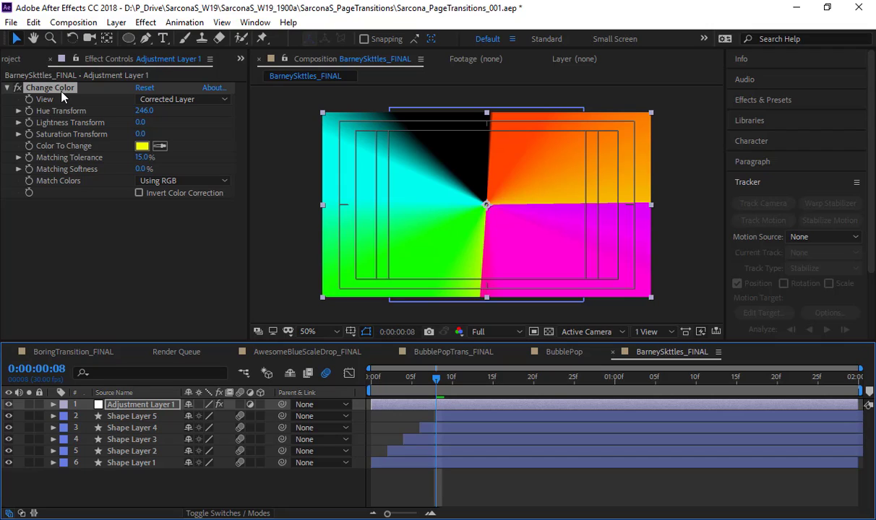
pyautogui.press('Delete')
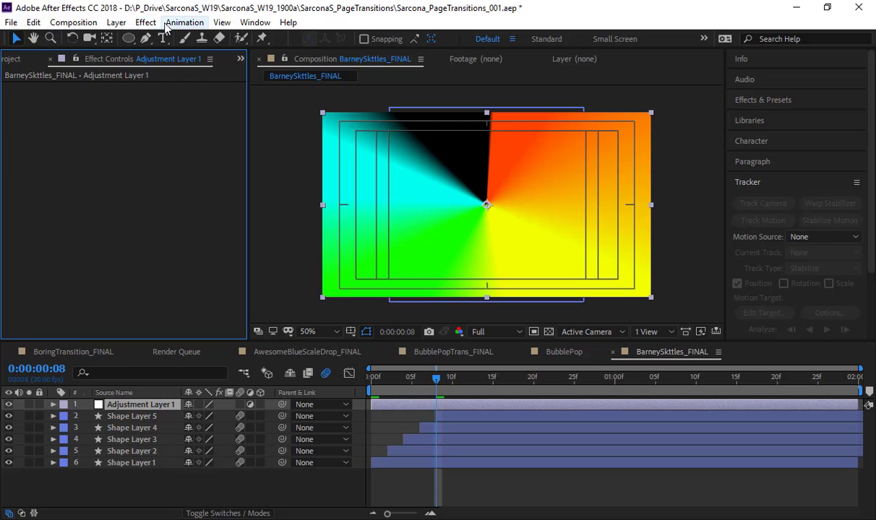
# Step: Try a Hue/Saturation effect with a Master Hue of 150° on the adjustment layer and delete it
pyautogui.click(184, 22)
pyautogui.moveTo(148, 25)
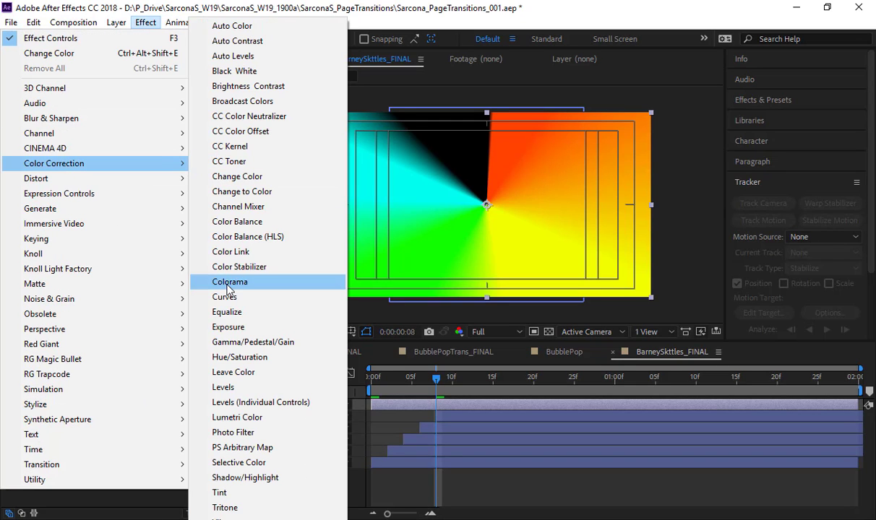
pyautogui.click(246, 360)
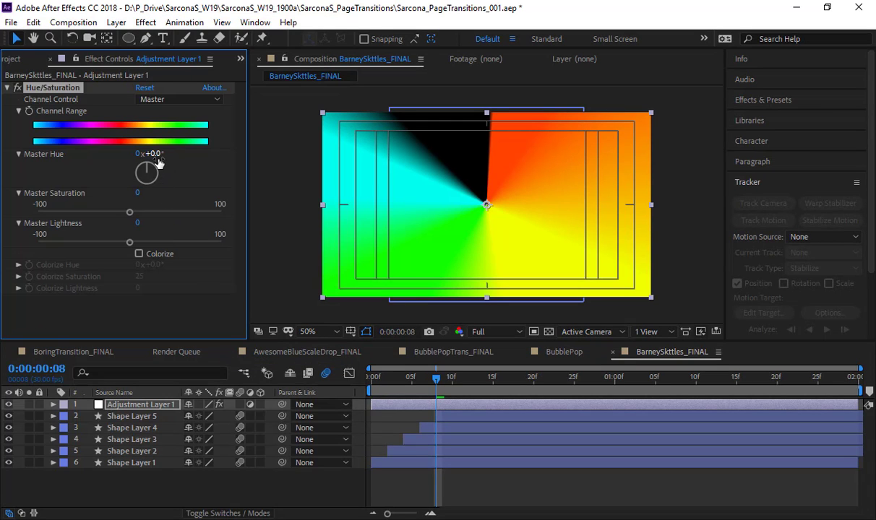
pyautogui.moveTo(156, 160); pyautogui.dragTo(240, 149)
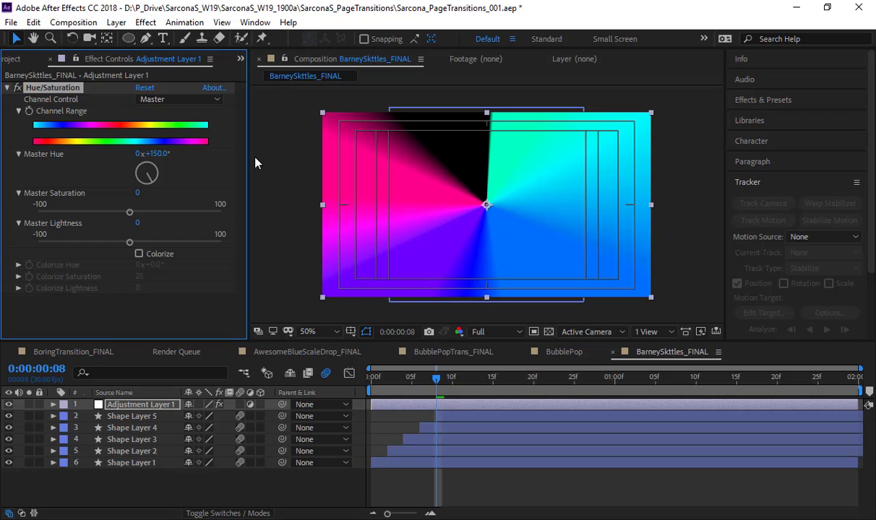
pyautogui.press('Delete')
# Step: Apply Hue/Saturation to the adjustment layer with Master Saturation -51 and Master Lightness 22
pyautogui.click(145, 25)
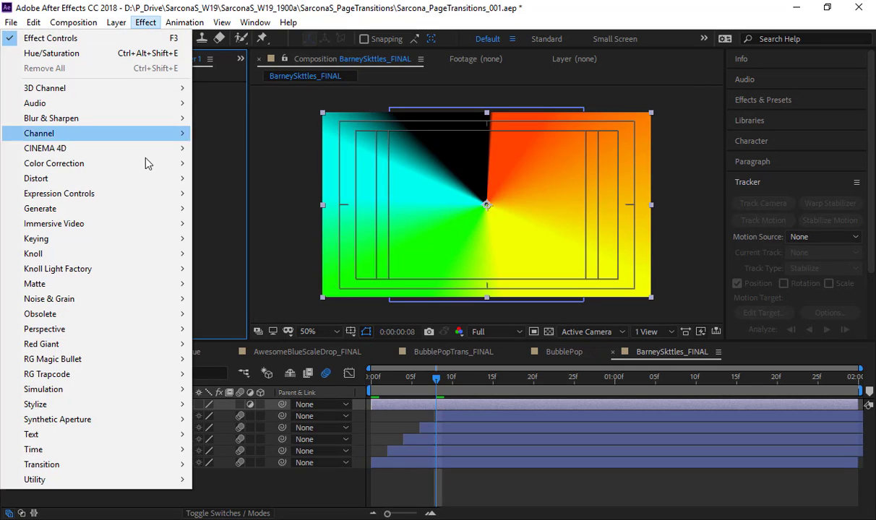
pyautogui.moveTo(150, 161)
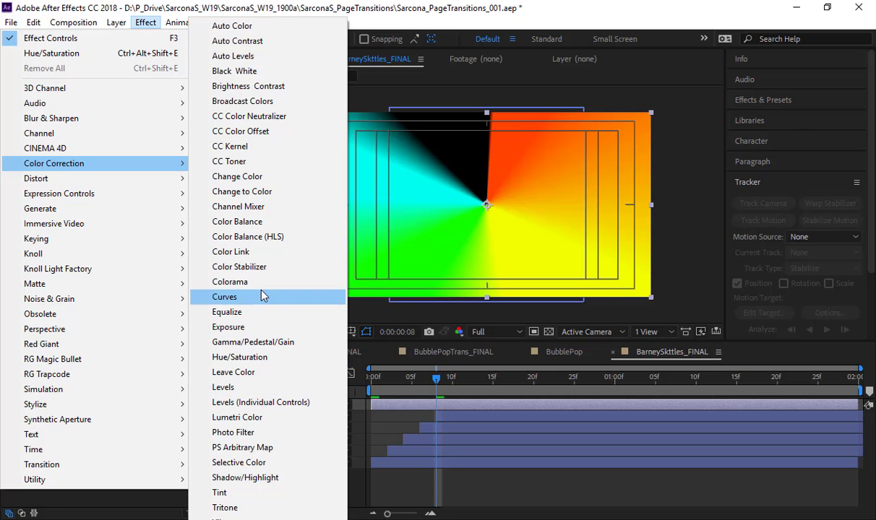
pyautogui.click(260, 357)
pyautogui.moveTo(130, 212); pyautogui.dragTo(85, 216)
pyautogui.moveTo(133, 242)
pyautogui.mouseDown()
pyautogui.moveTo(108, 242)
pyautogui.moveTo(149, 242)
pyautogui.mouseUp()
# Step: Add a Curves effect to the adjustment layer, shape its RGB curve into a contrast-raising S, and preview the wipe
pyautogui.click(146, 23)
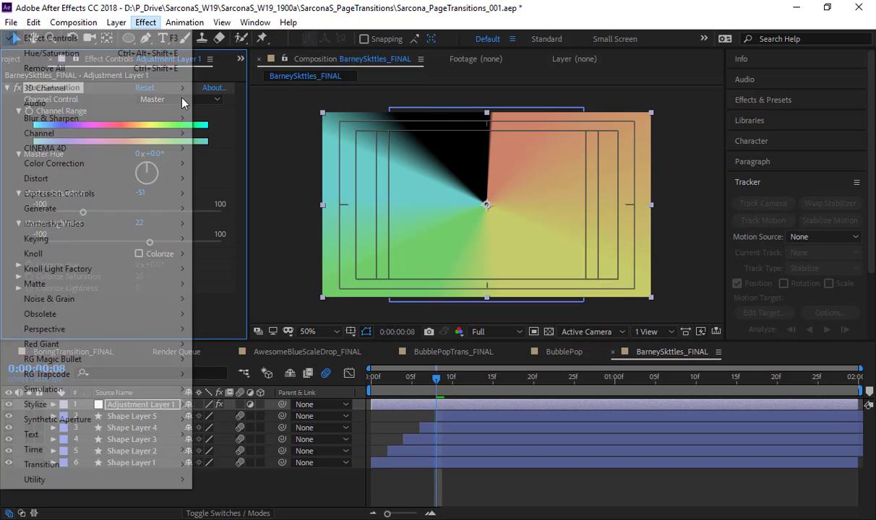
pyautogui.moveTo(166, 164)
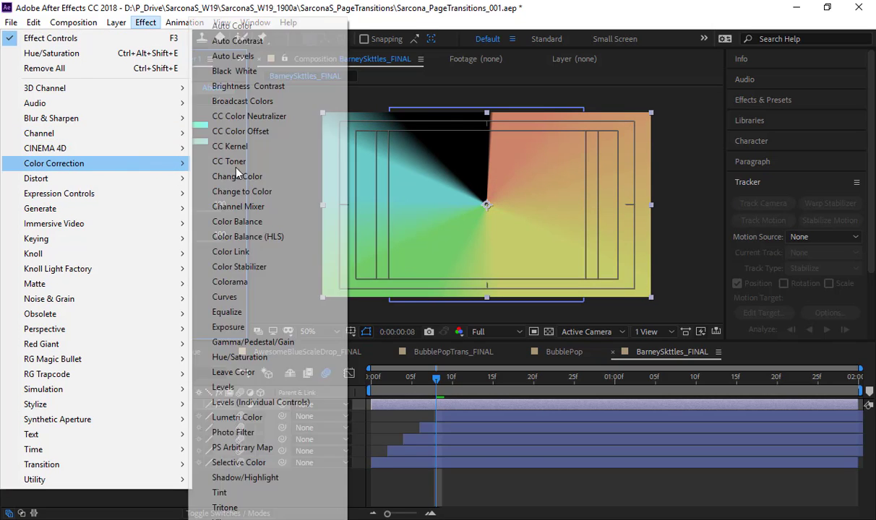
pyautogui.click(249, 297)
pyautogui.moveTo(52, 290); pyautogui.dragTo(57, 298)
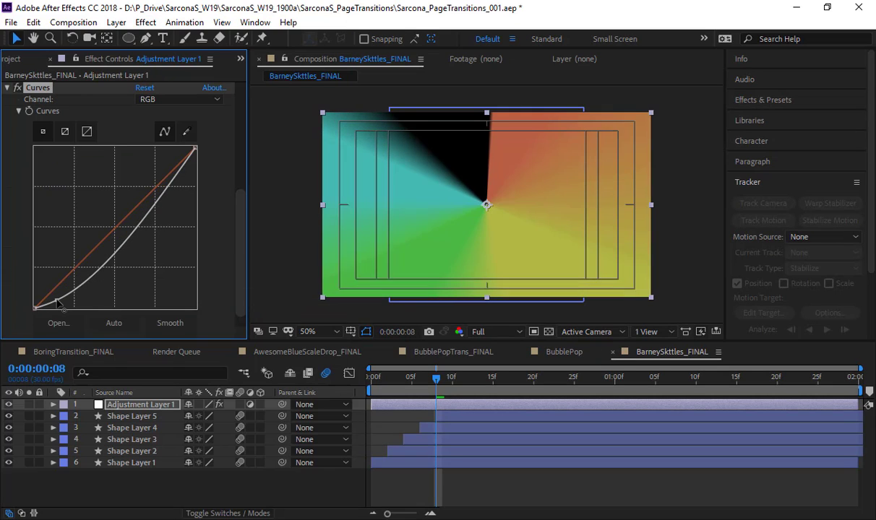
pyautogui.moveTo(171, 186); pyautogui.dragTo(145, 160)
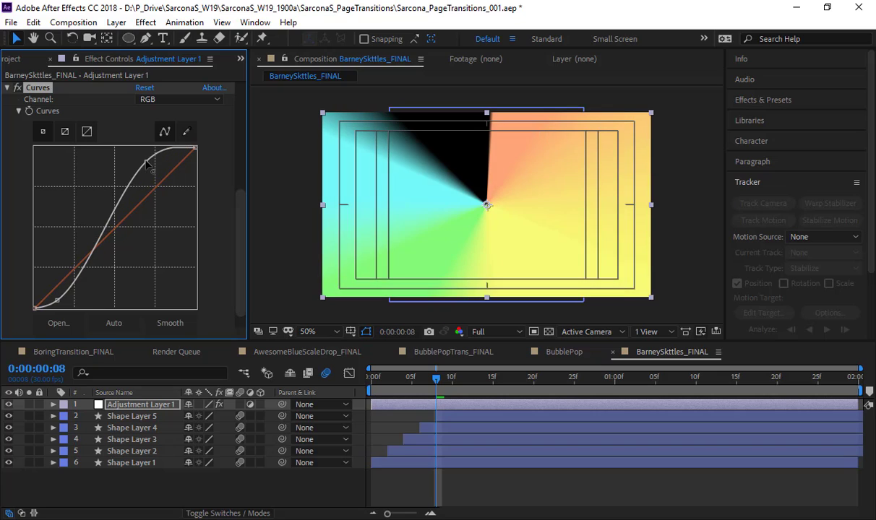
pyautogui.press('space')
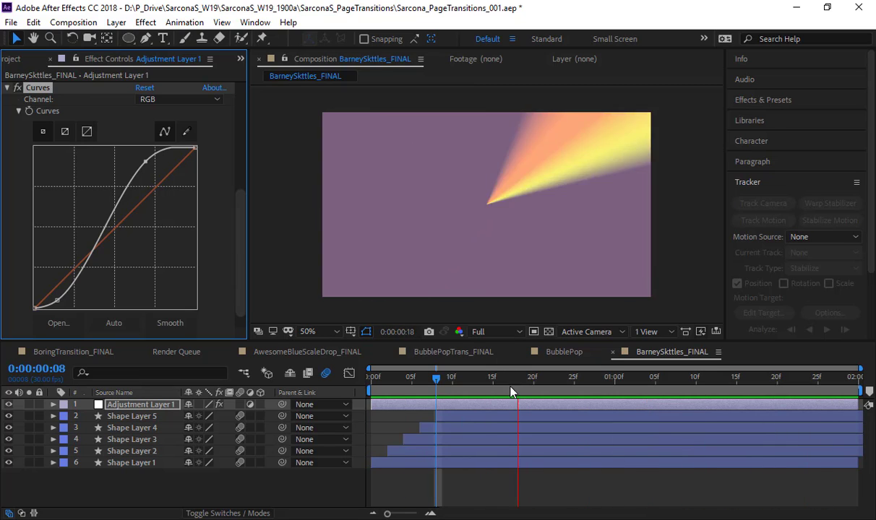
pyautogui.press('space')
# Step: Trim the out points of Shape Layers 1 to 5 to the current time at 0:00:01:24
pyautogui.moveTo(556, 381); pyautogui.dragTo(812, 407)
pyautogui.click(749, 419)
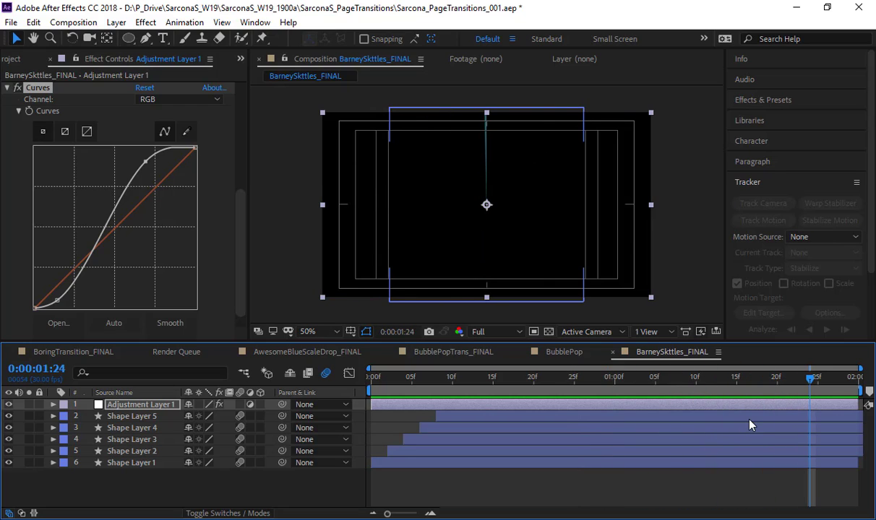
pyautogui.keyDown('shift'); pyautogui.click(748, 466); pyautogui.keyUp('shift')
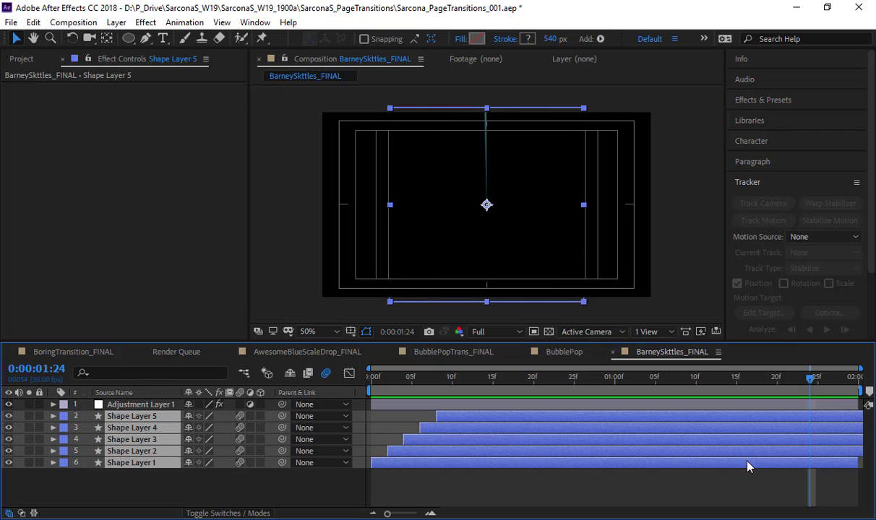
pyautogui.hotkey('alt', ']')
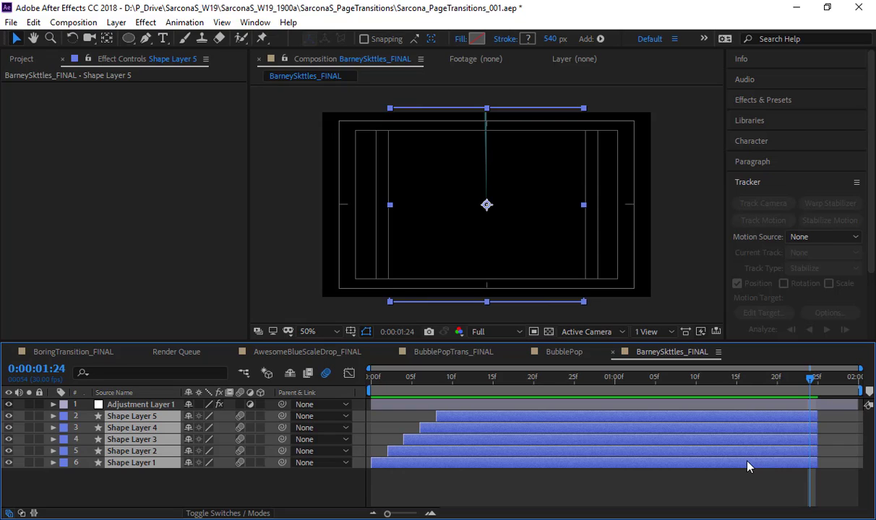
pyautogui.rightClick(749, 466)
pyautogui.click(771, 471)
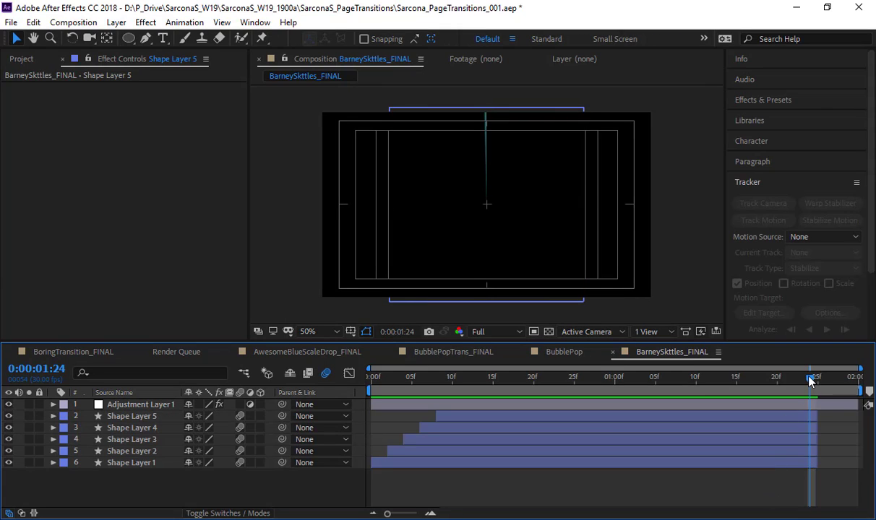
# Step: Check the transition's last frames up to 0:00:01:29 and save the project
pyautogui.moveTo(811, 377); pyautogui.dragTo(834, 383)
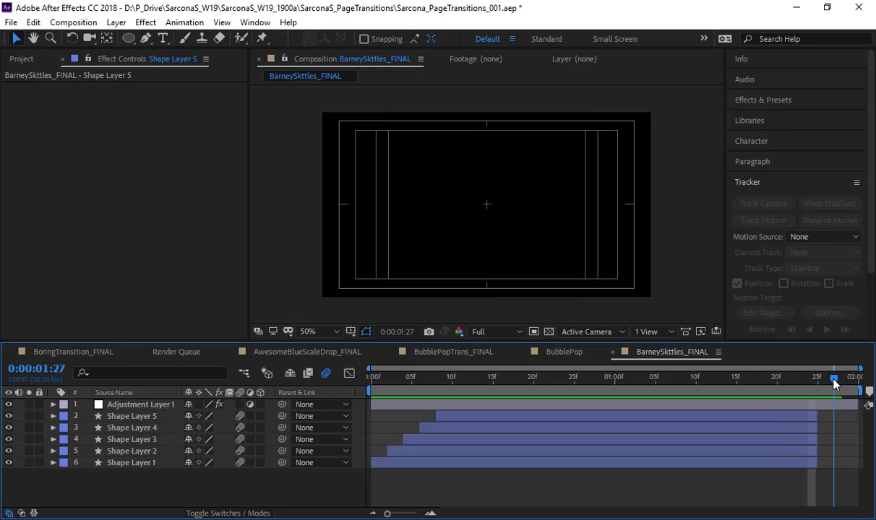
pyautogui.press('pageup')
pyautogui.press('pageup')
pyautogui.moveTo(781, 388); pyautogui.dragTo(852, 384)
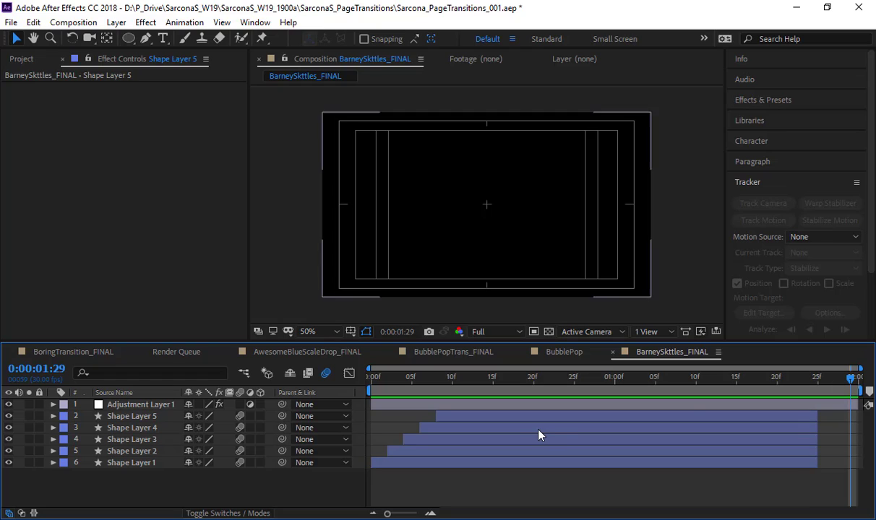
pyautogui.hotkey('ctrl', 's')
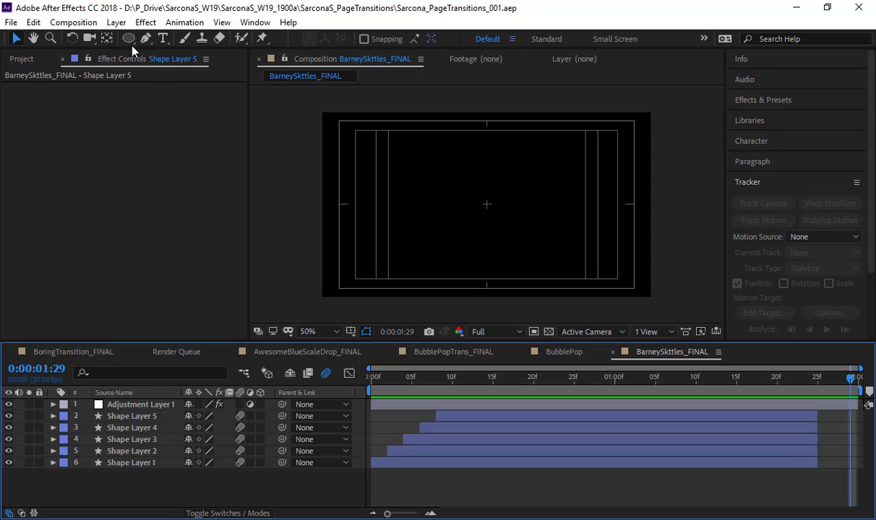
# Step: Show the available shape tools to choose one other than the Ellipse Tool
pyautogui.moveTo(129, 39); pyautogui.dragTo(181, 56)
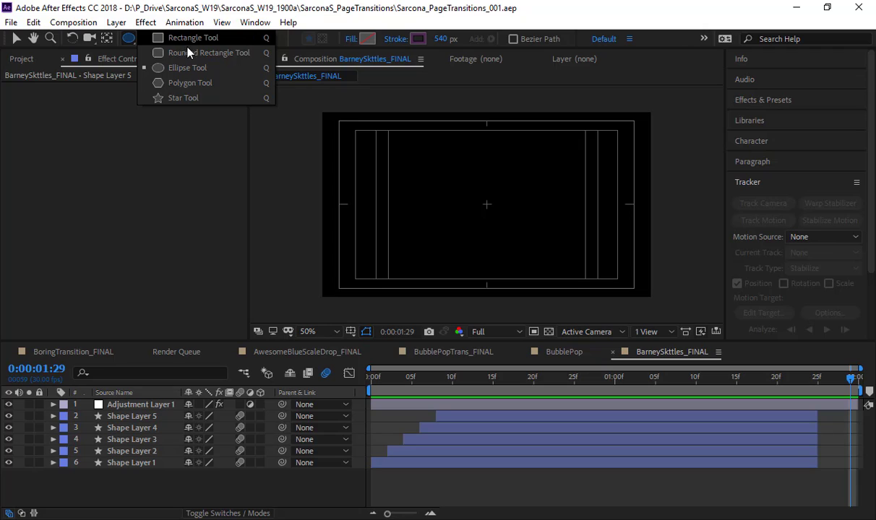